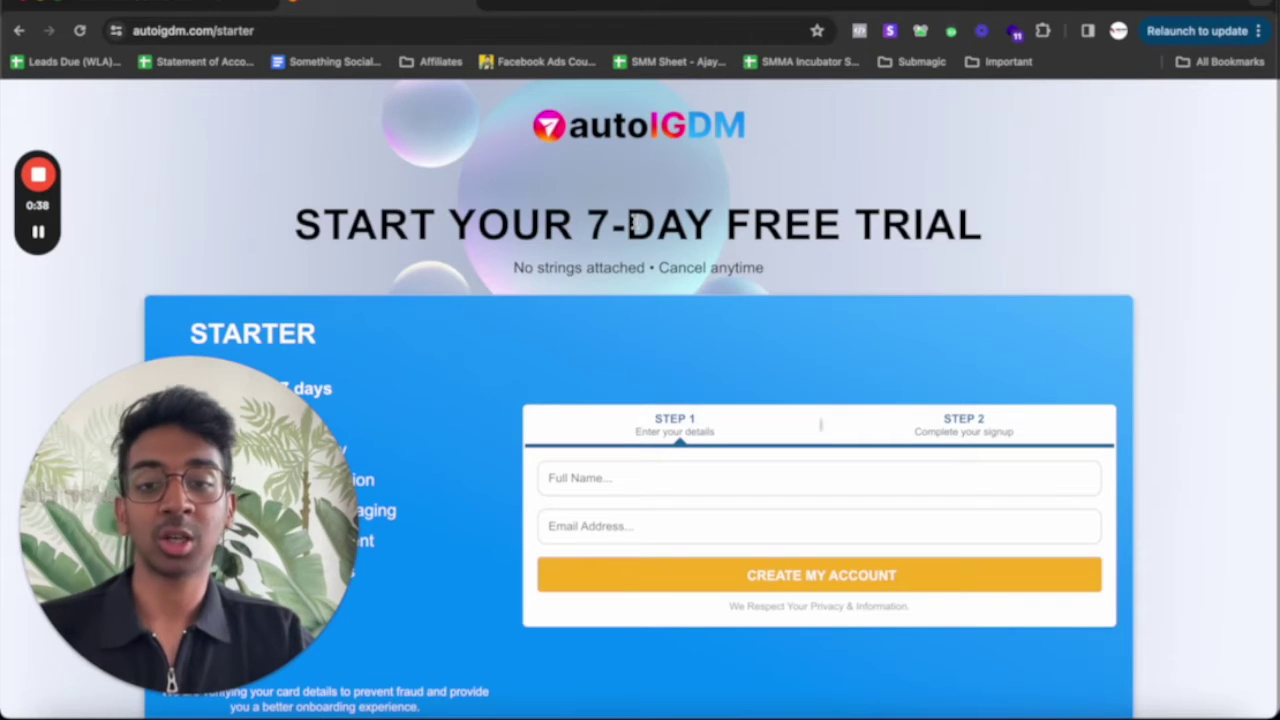
Start the free trial, autofill the full name and email, and create the account
double_click(632, 222)
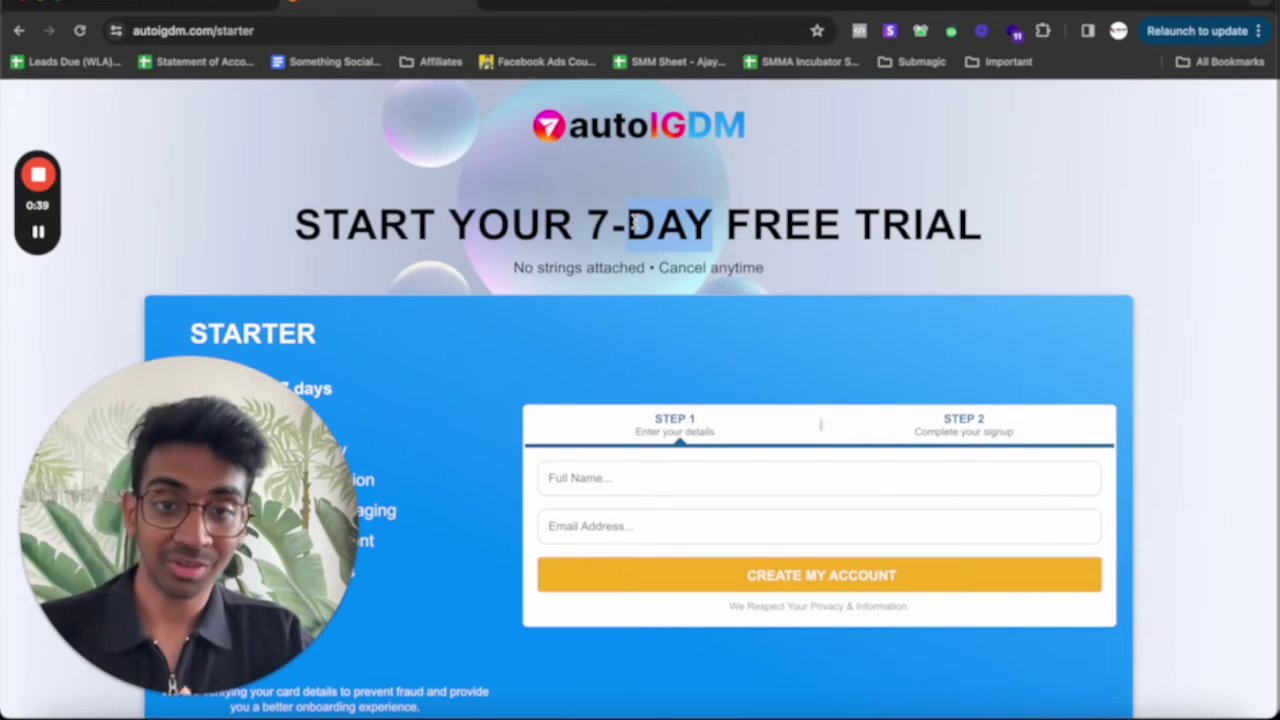
left_click(632, 222)
left_click(582, 478)
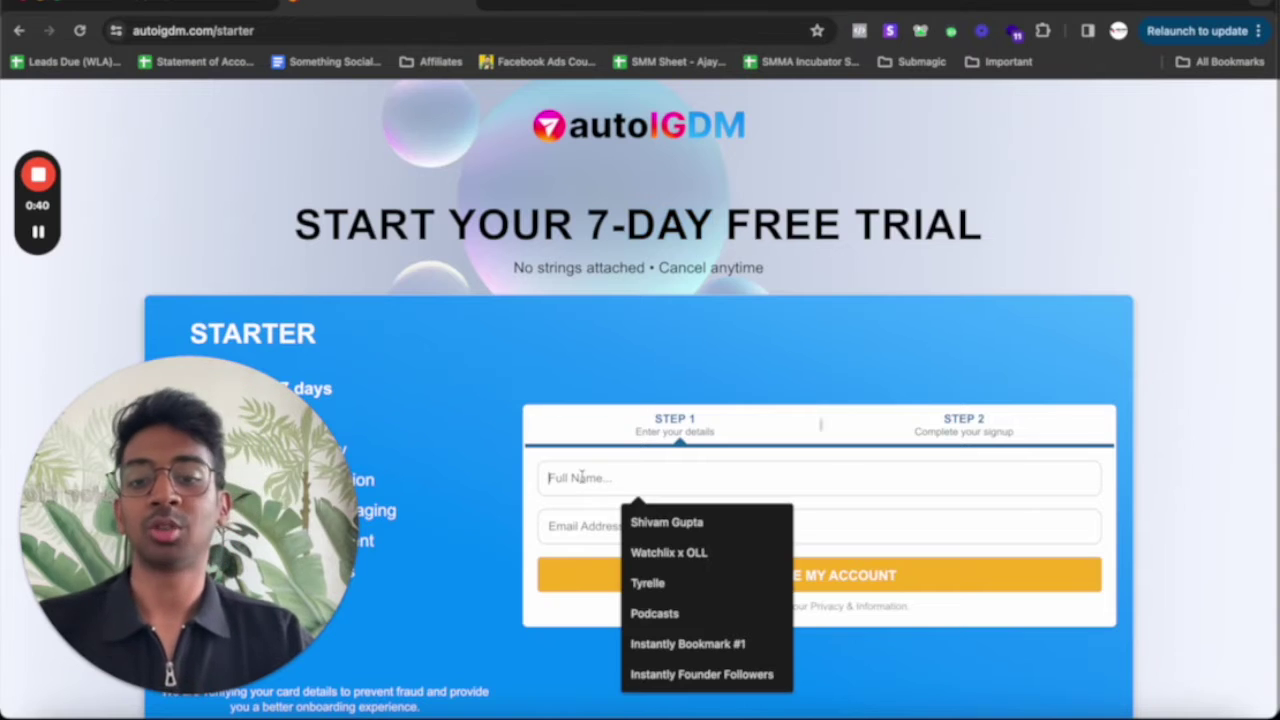
left_click(640, 522)
left_click(631, 524)
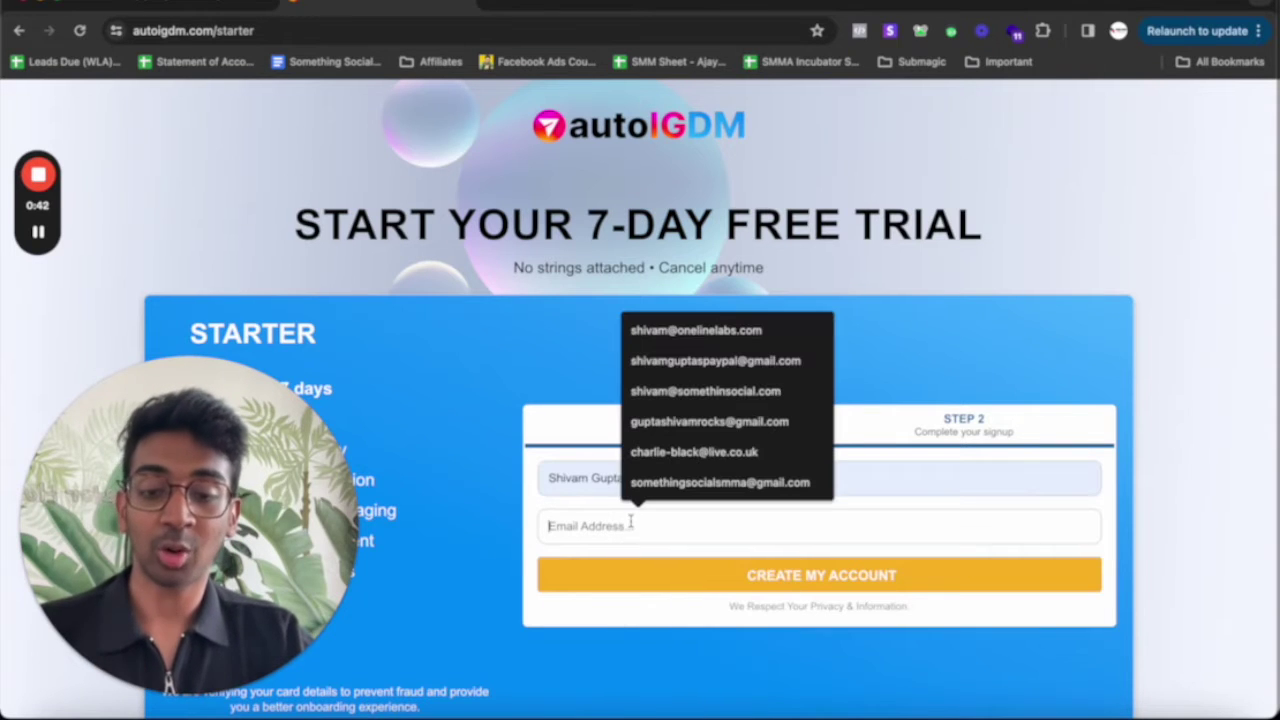
left_click(727, 362)
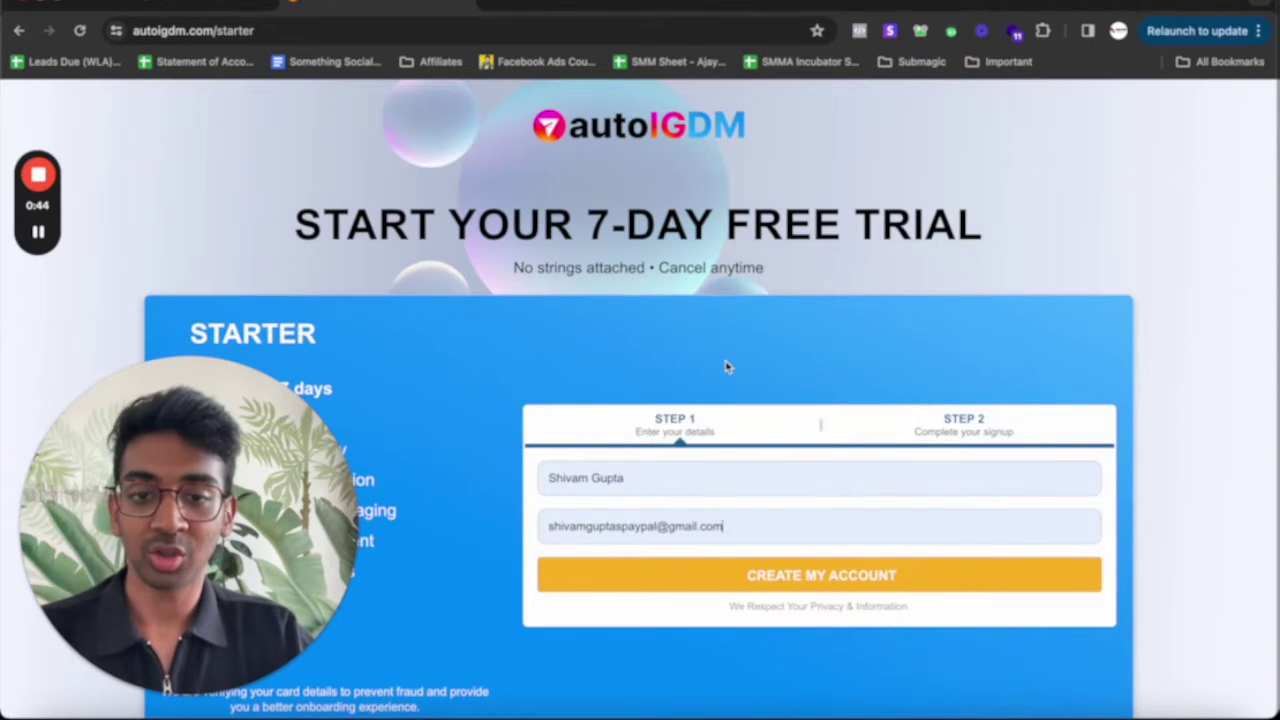
left_click(690, 586)
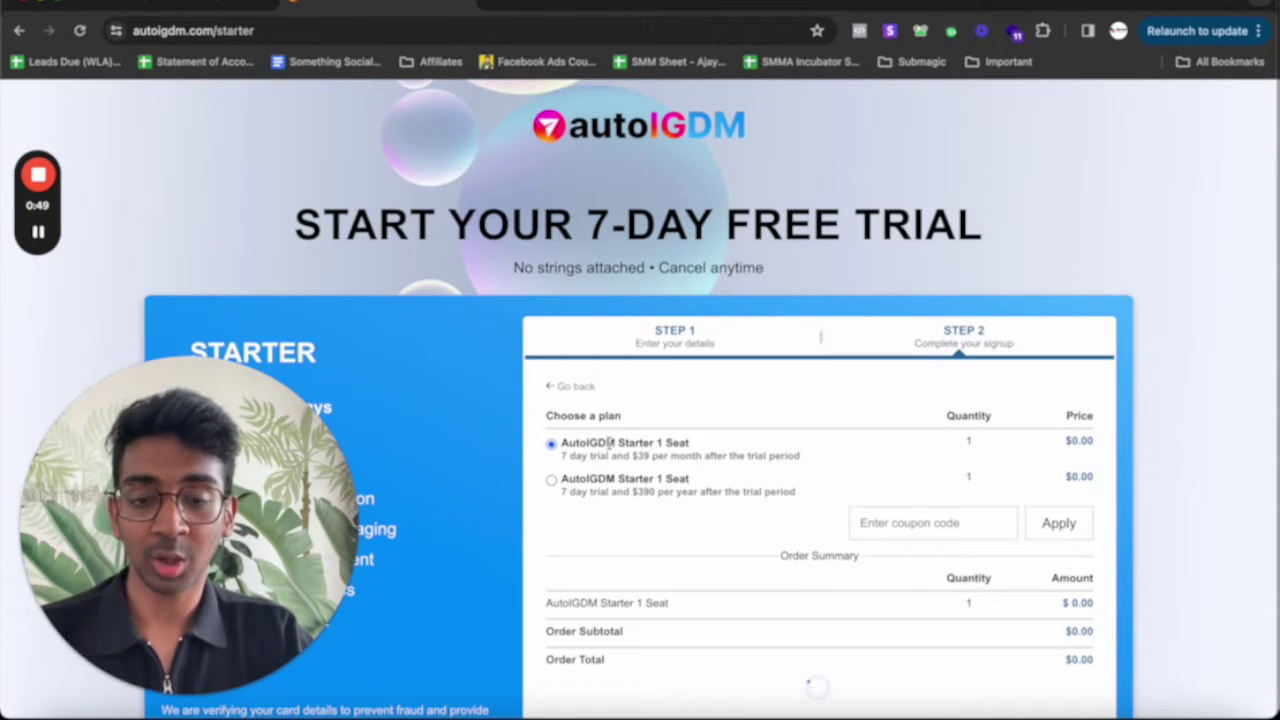
Review the $39/month Starter plan terms and the $0.00 amount due
left_click_drag(609, 442, 726, 449)
triple_click(714, 455)
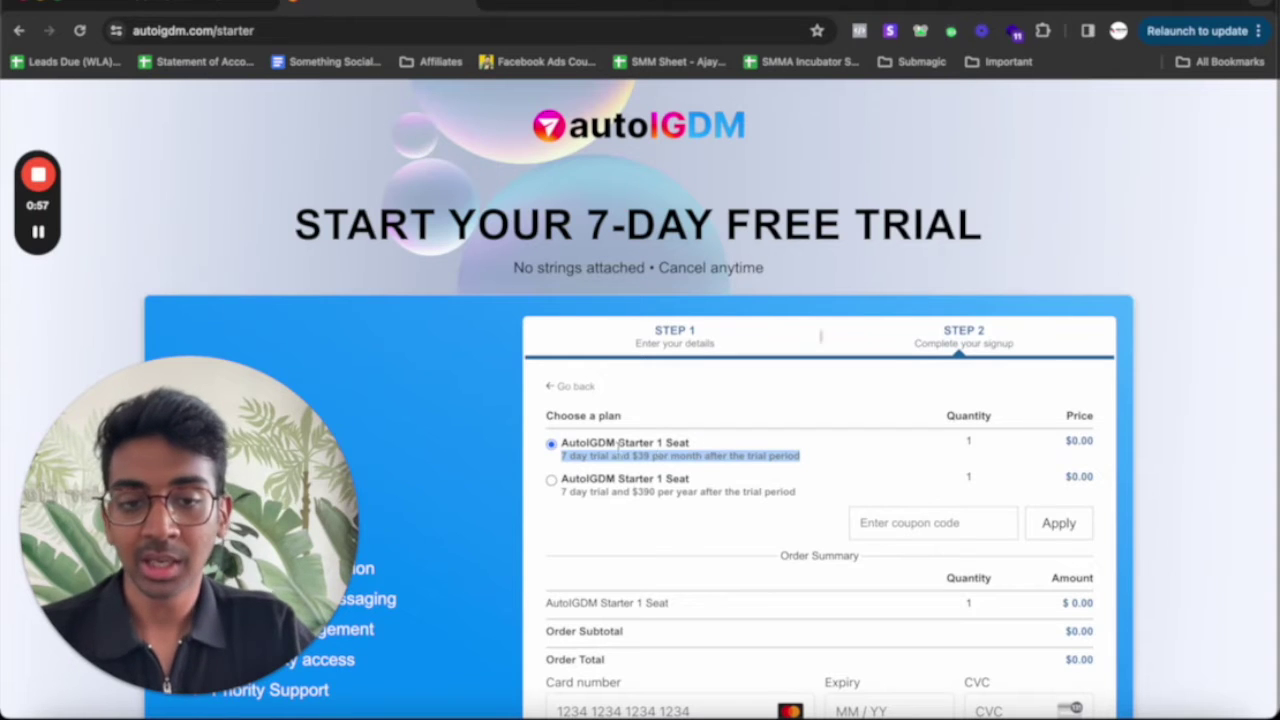
left_click(562, 447)
double_click(591, 446)
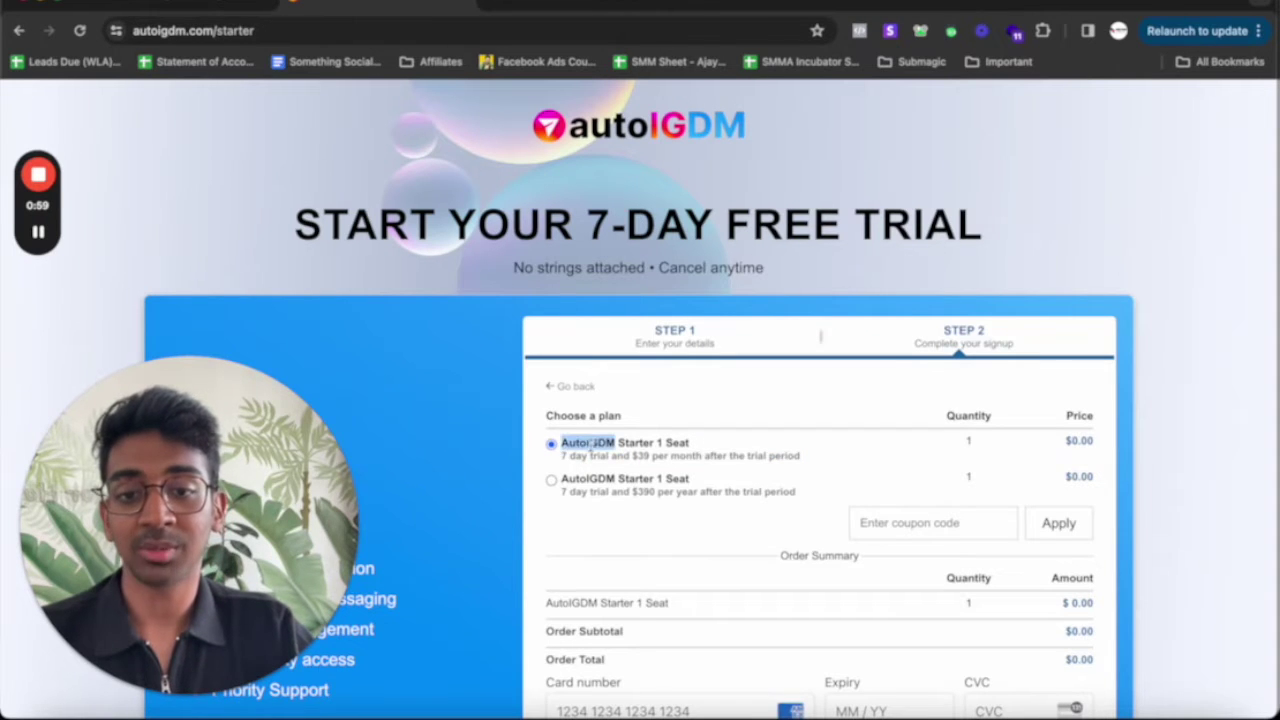
scroll(613, 455, "down", 3)
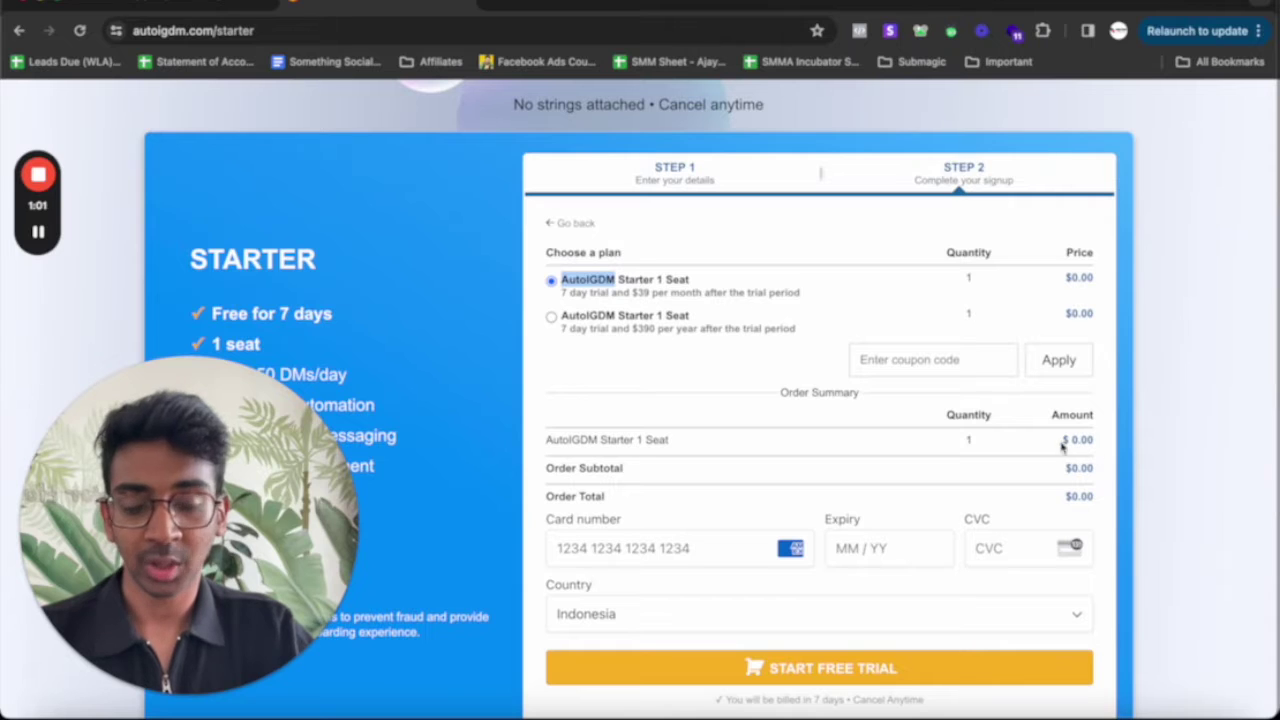
left_click(1063, 443)
left_click_drag(1063, 443, 966, 472)
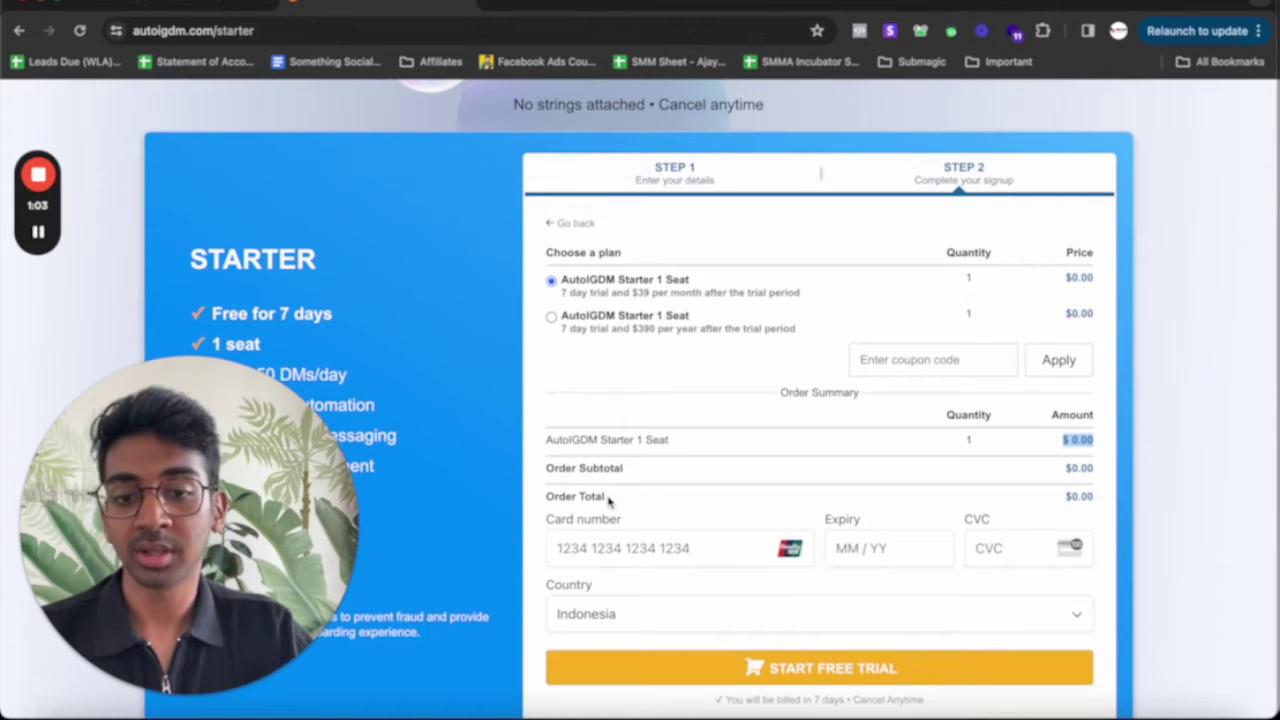
scroll(781, 588, "down", 1)
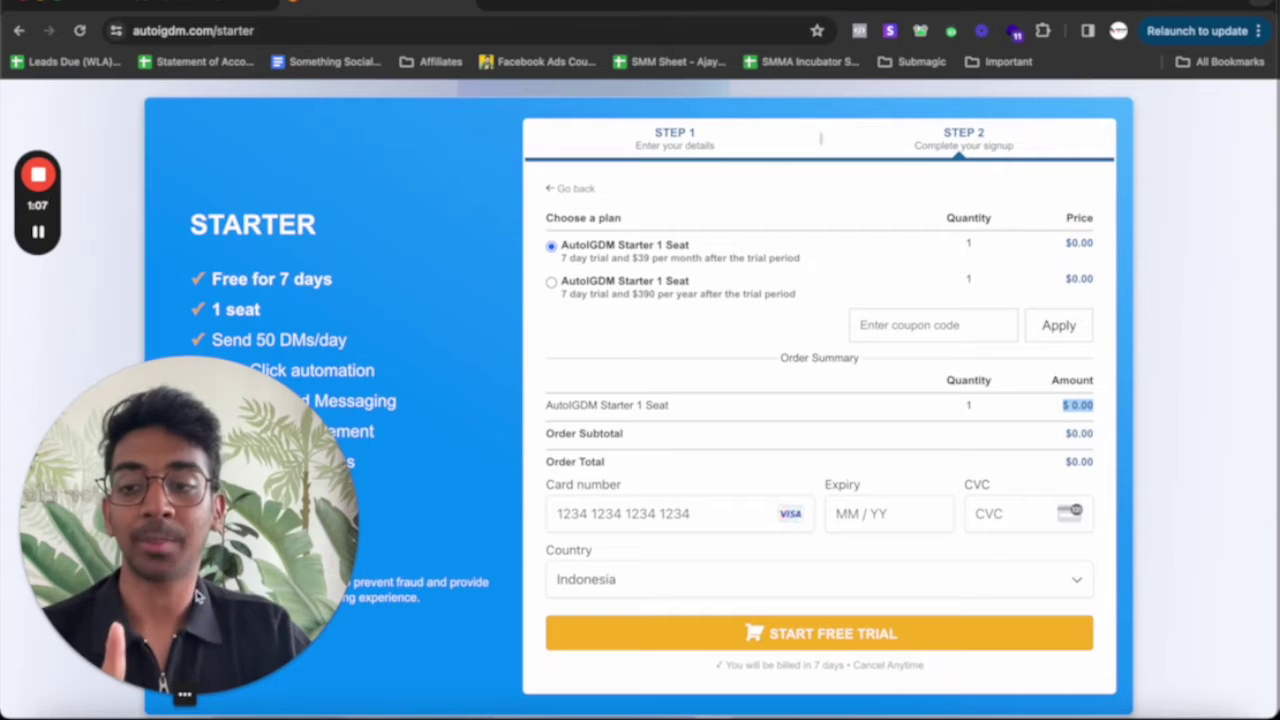
Read the congratulations setup steps and follow the 'AutoIGDM extension' link in step 2
left_click(38, 232)
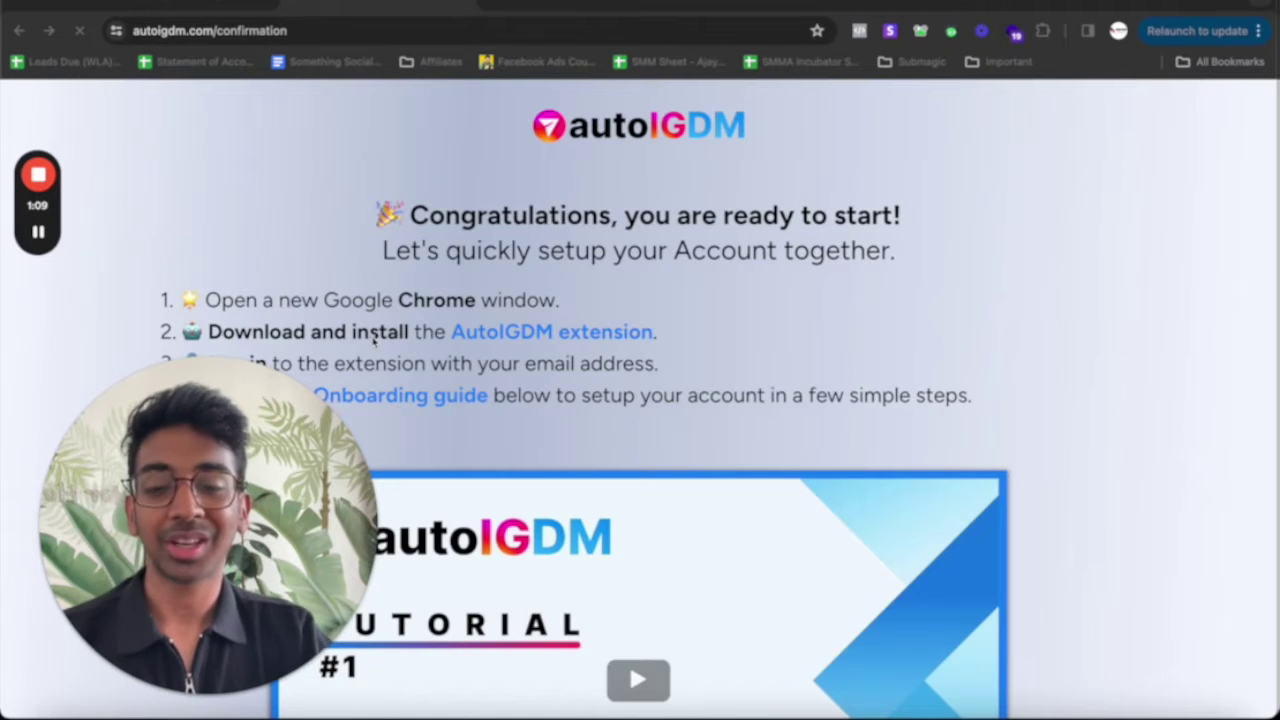
triple_click(465, 220)
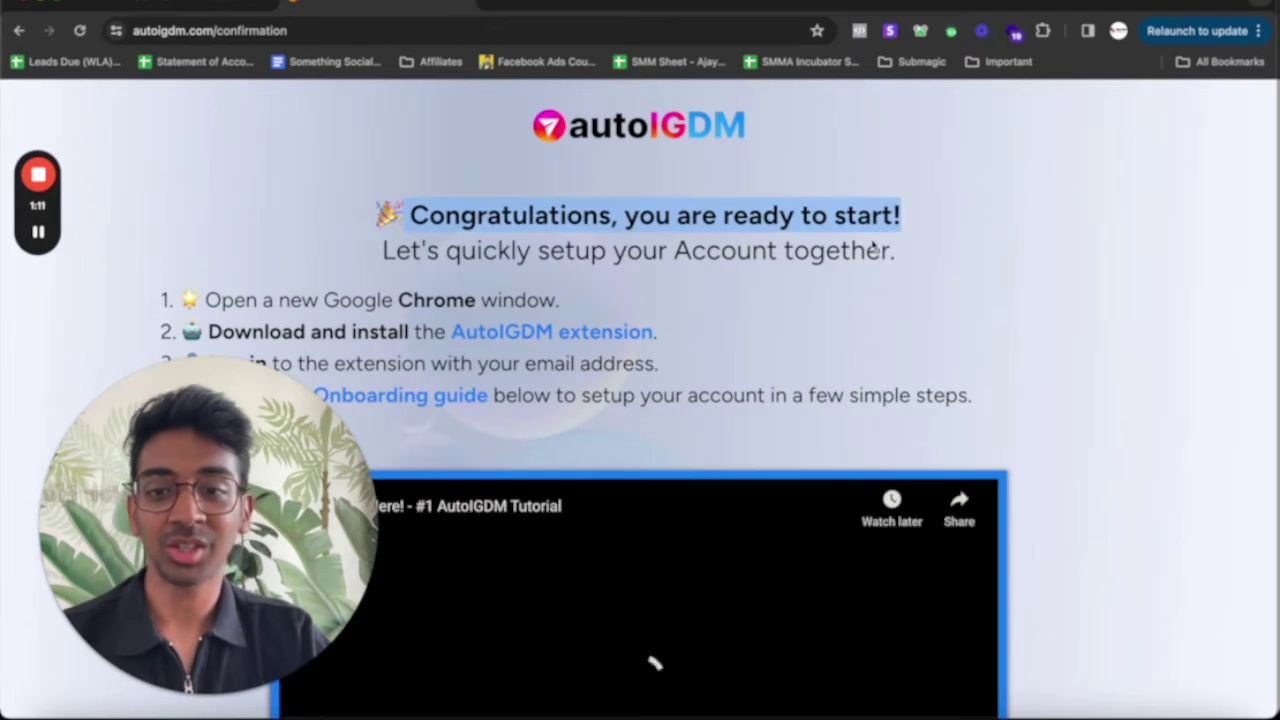
triple_click(726, 250)
left_click_drag(203, 545, 1092, 540)
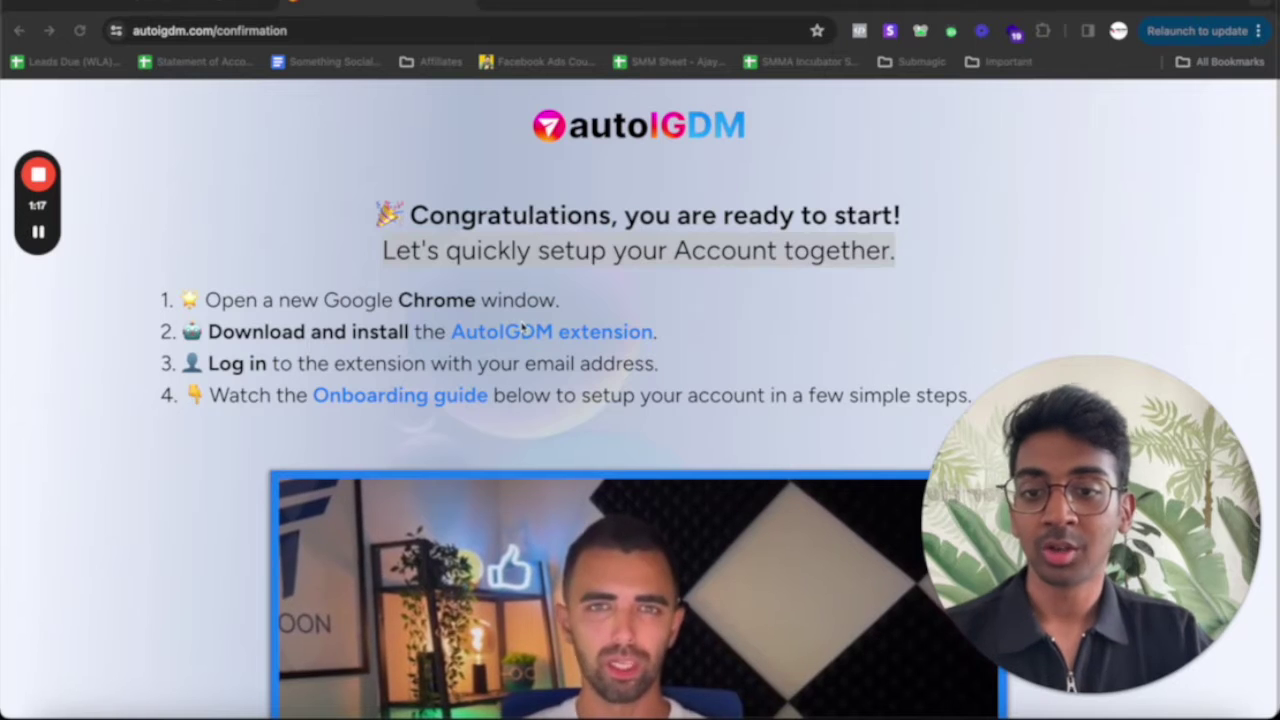
left_click(519, 339)
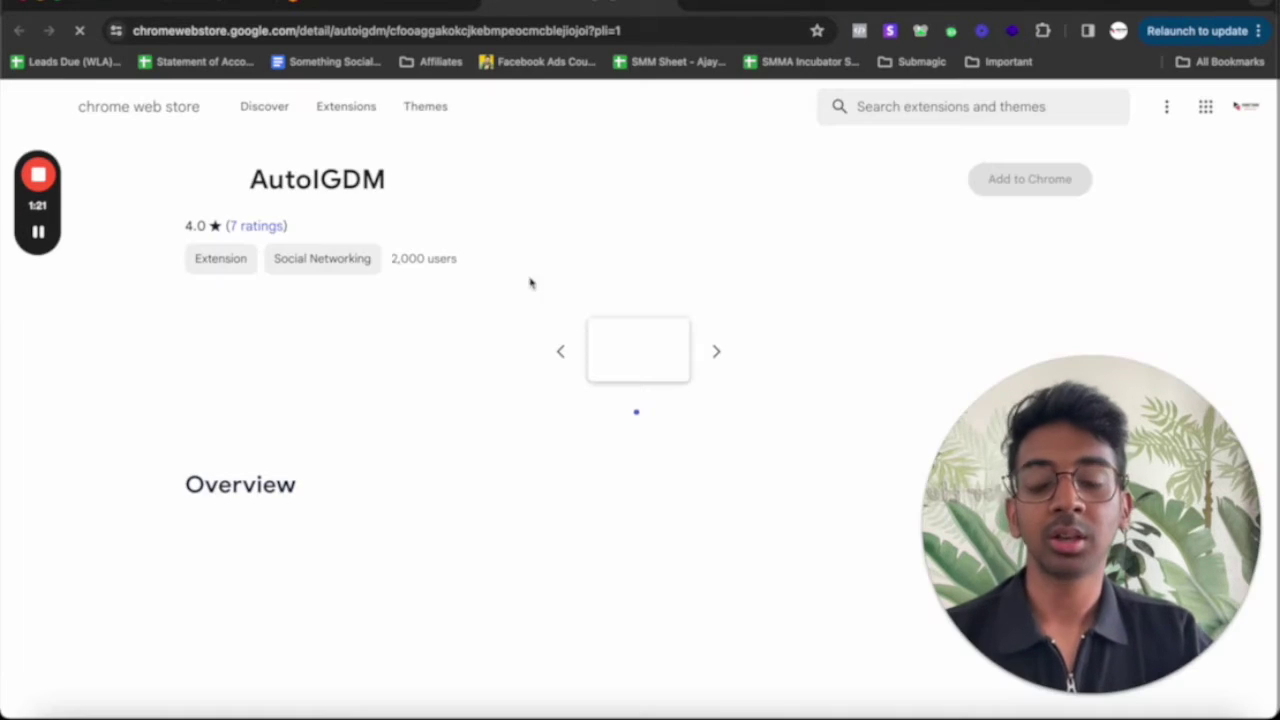
Add the AutoIGDM extension to Chrome and confirm the installation
left_click(1014, 180)
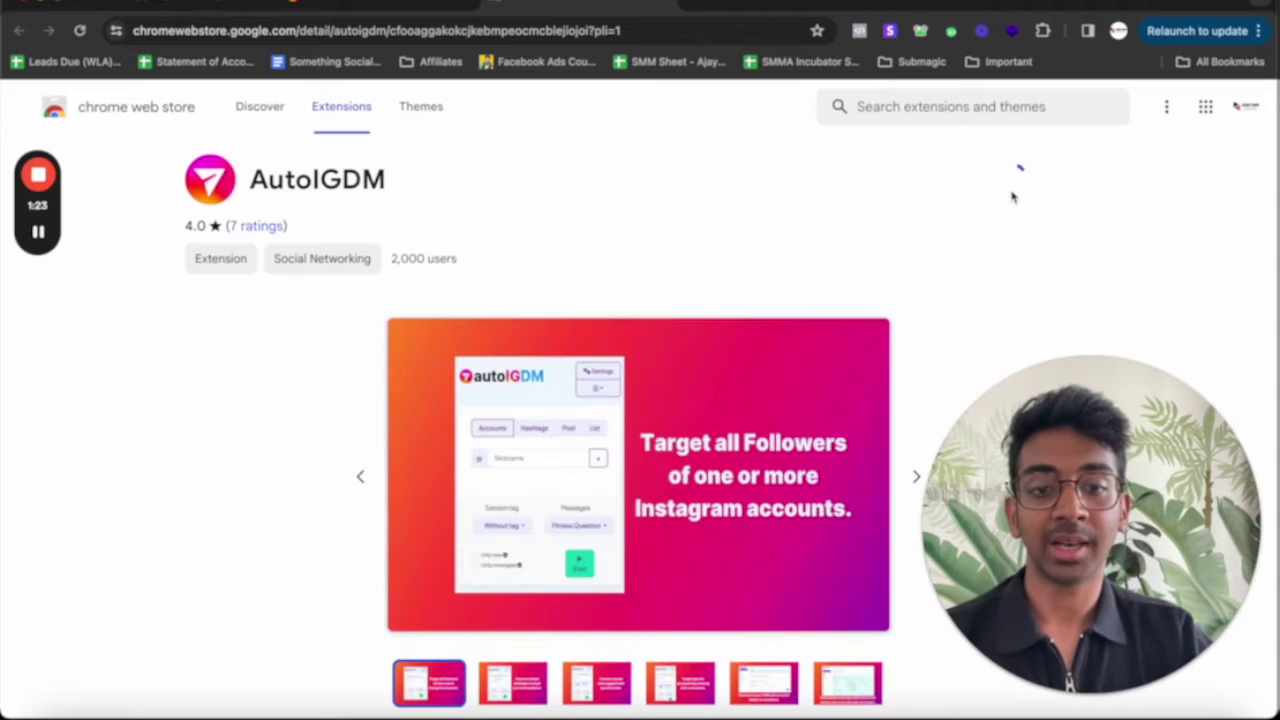
left_click(757, 409)
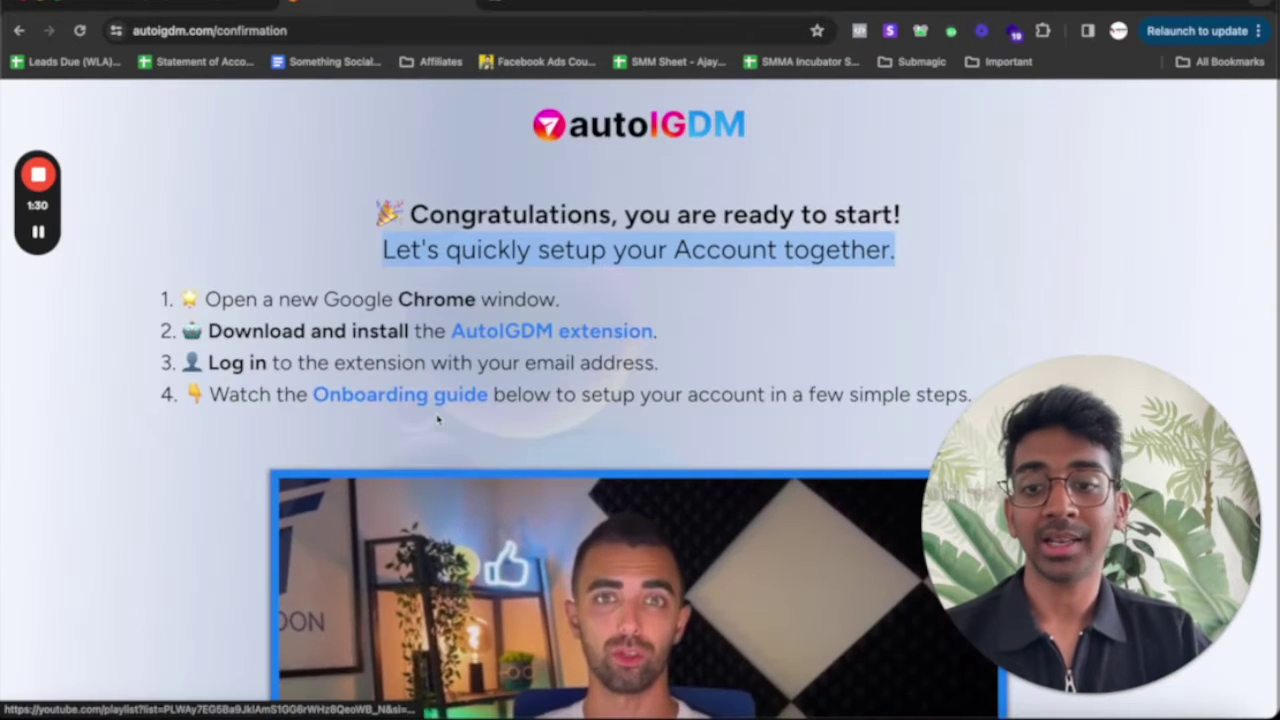
Read the extension log-in instruction on the confirmation page
scroll(460, 330, "down", 2)
triple_click(448, 238)
left_click(600, 512)
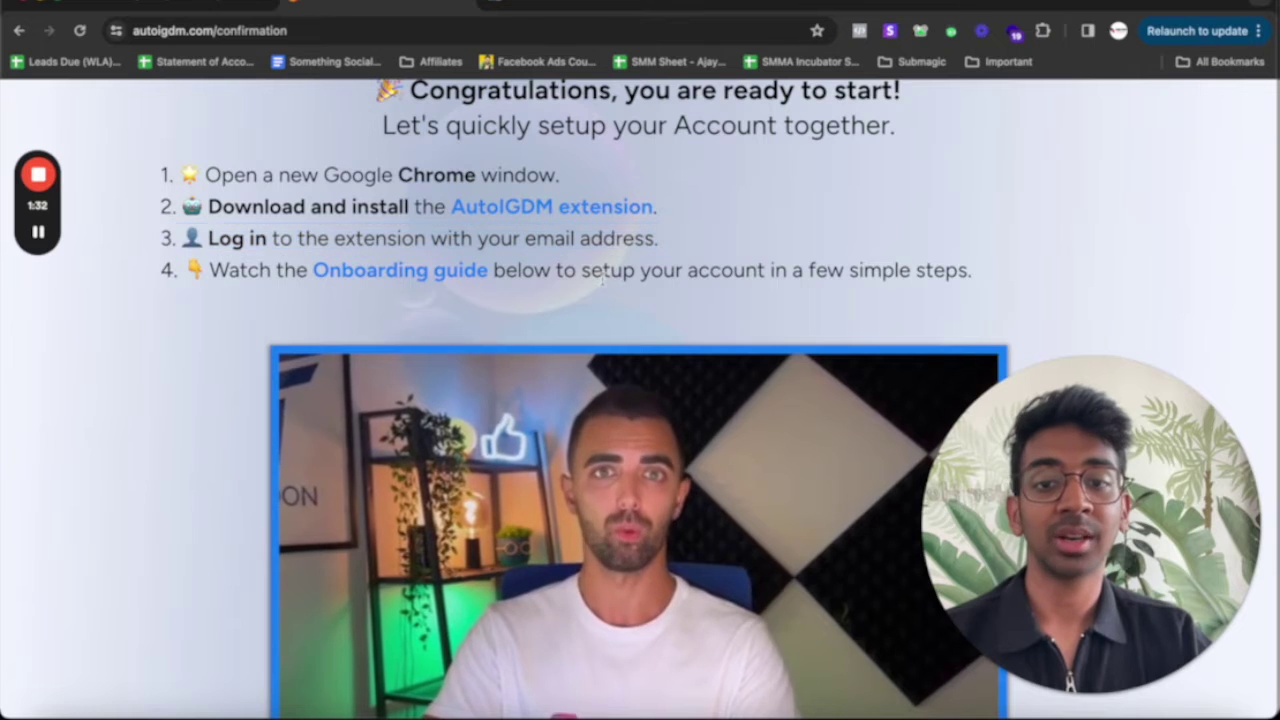
scroll(600, 509, "down", 5)
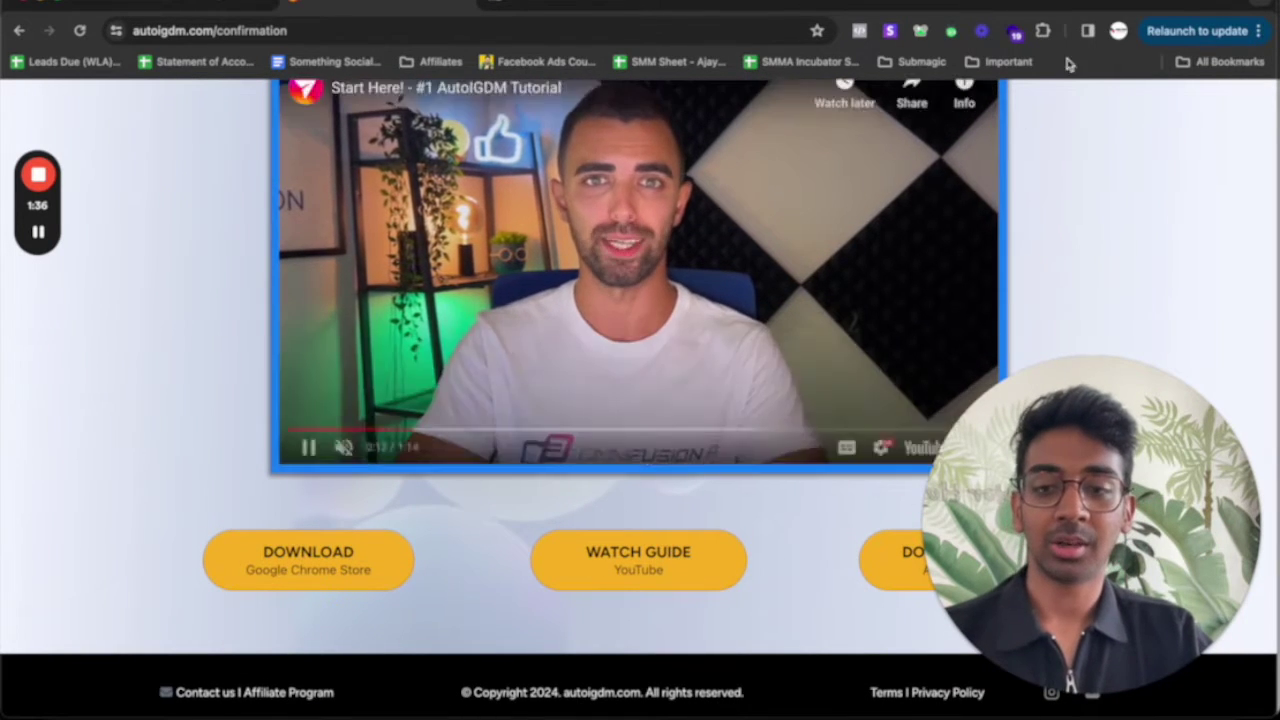
Log in to the AutoIGDM extension with the trial account's email address
left_click(1042, 31)
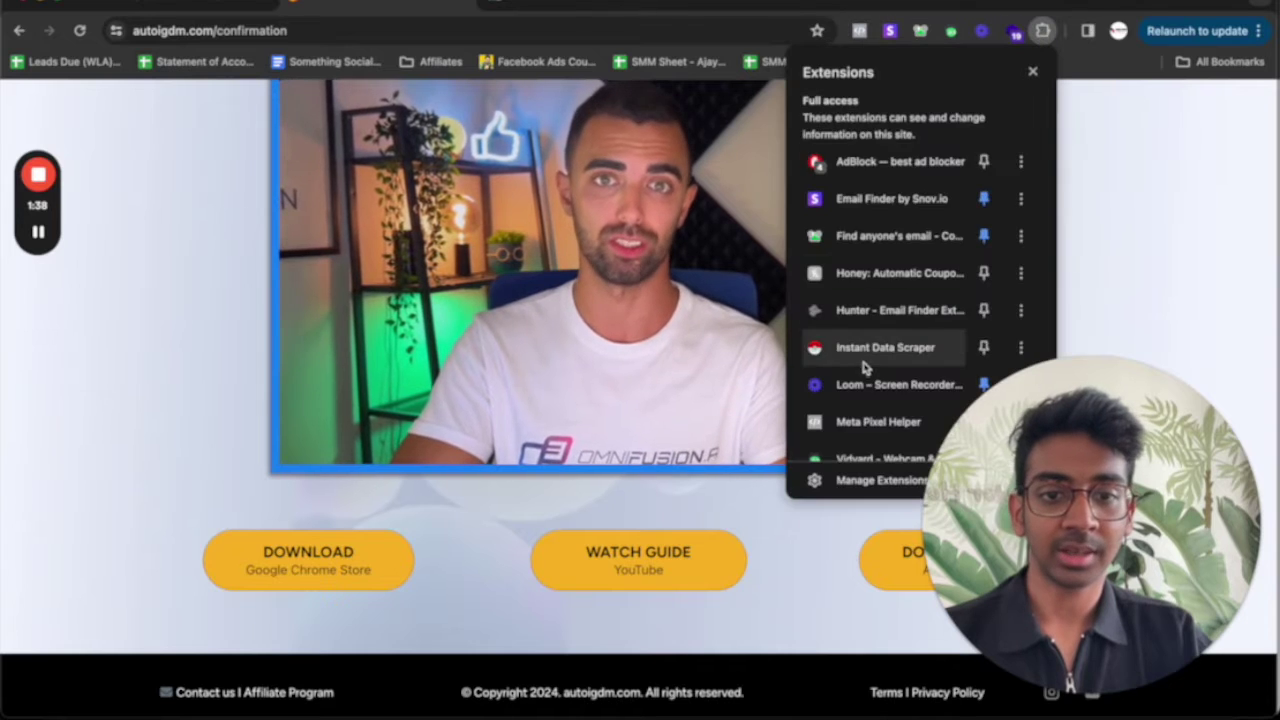
scroll(880, 348, "down", 5)
left_click(883, 302)
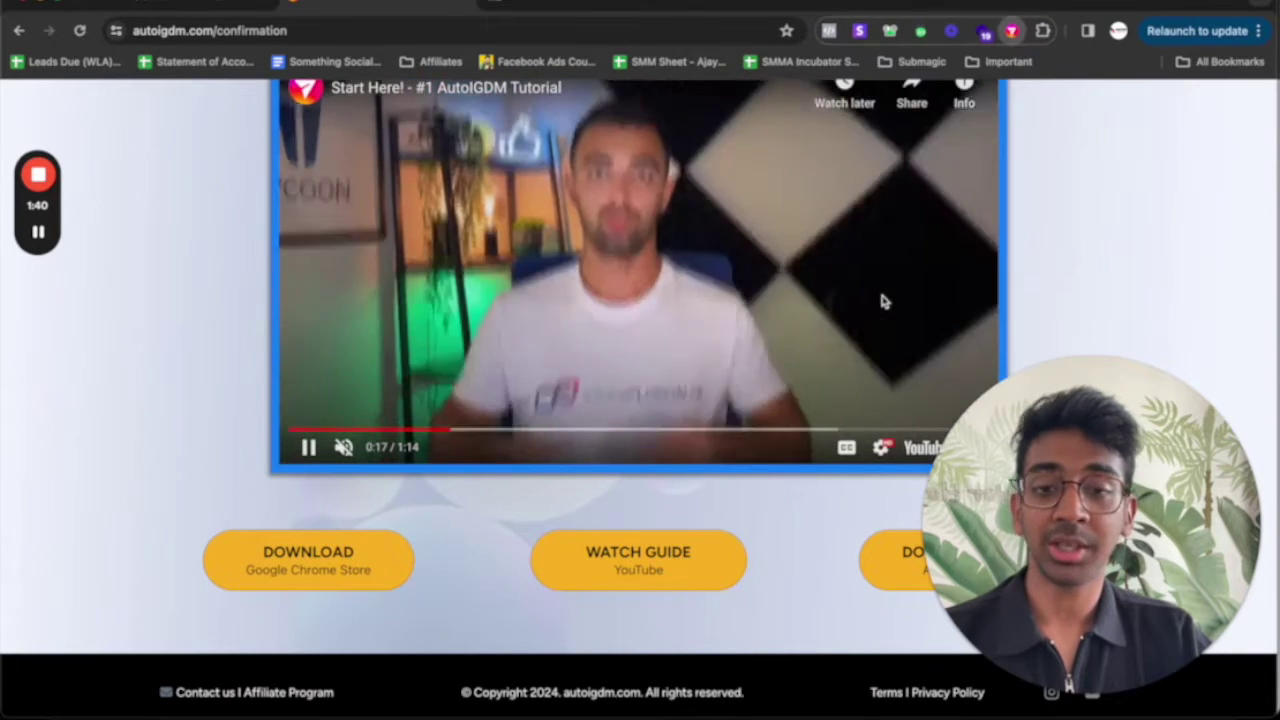
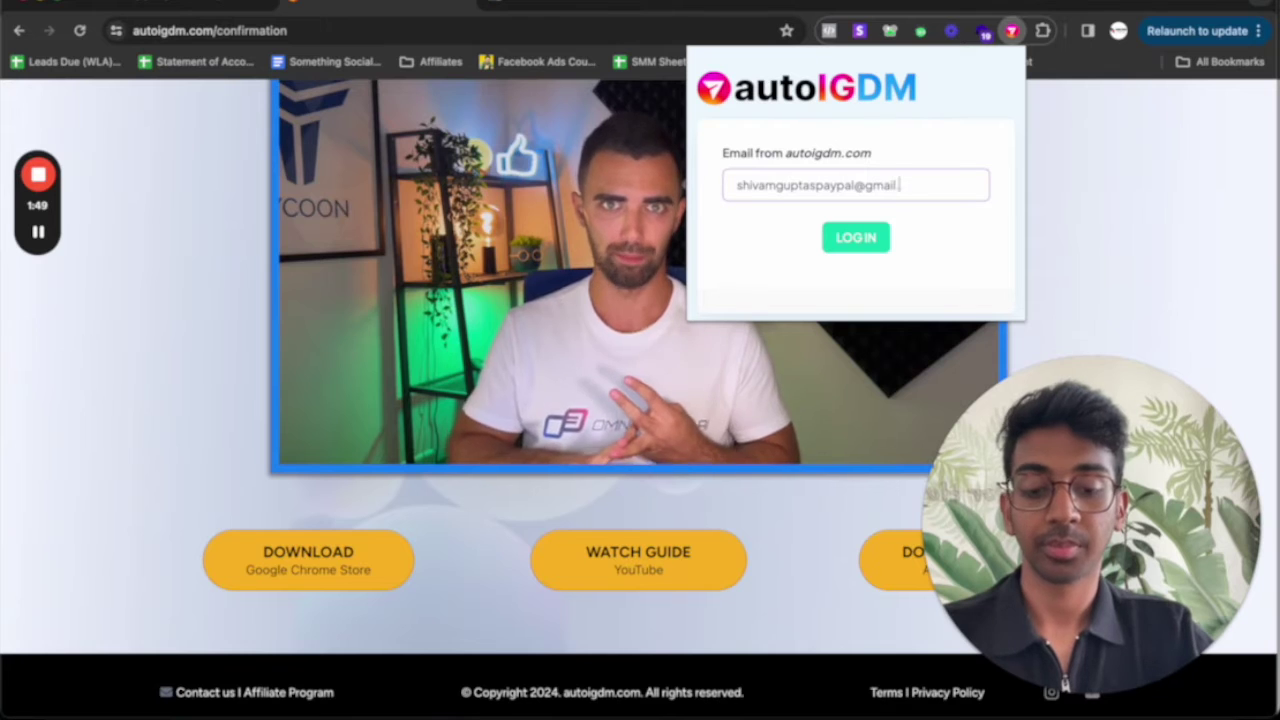
left_click(856, 240)
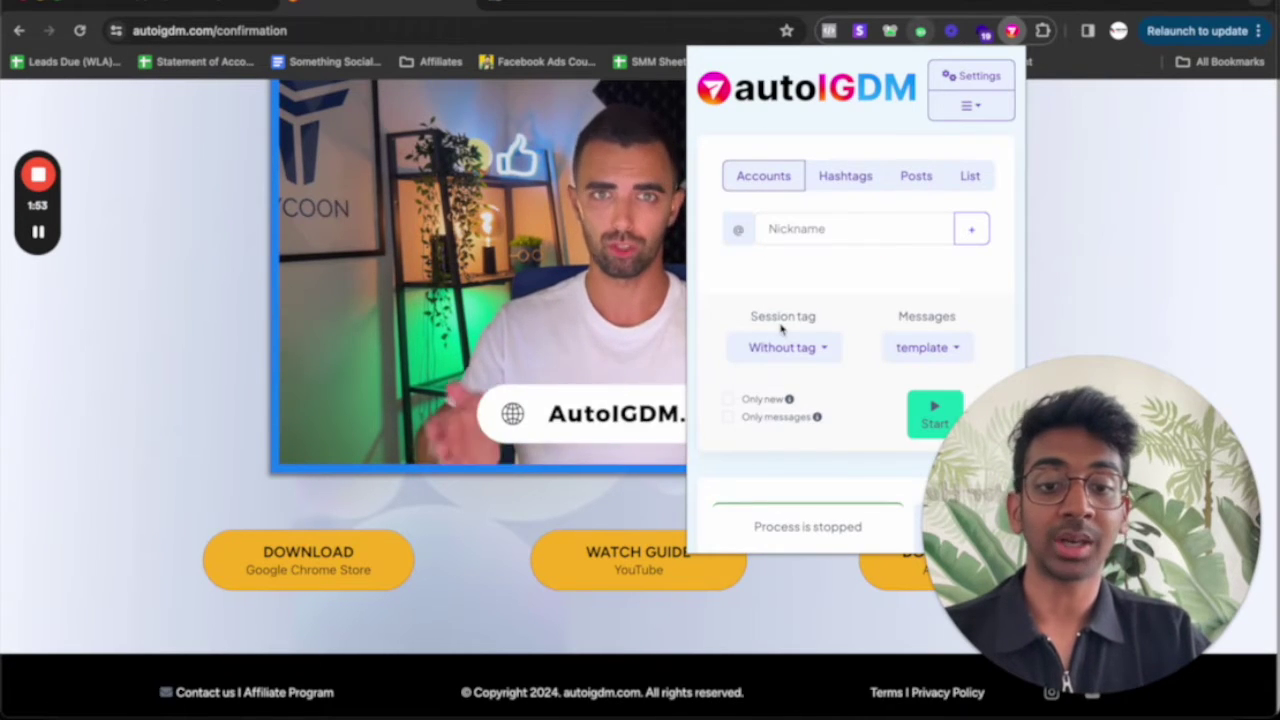
scroll(790, 360, "down", 2)
scroll(791, 243, "up", 2)
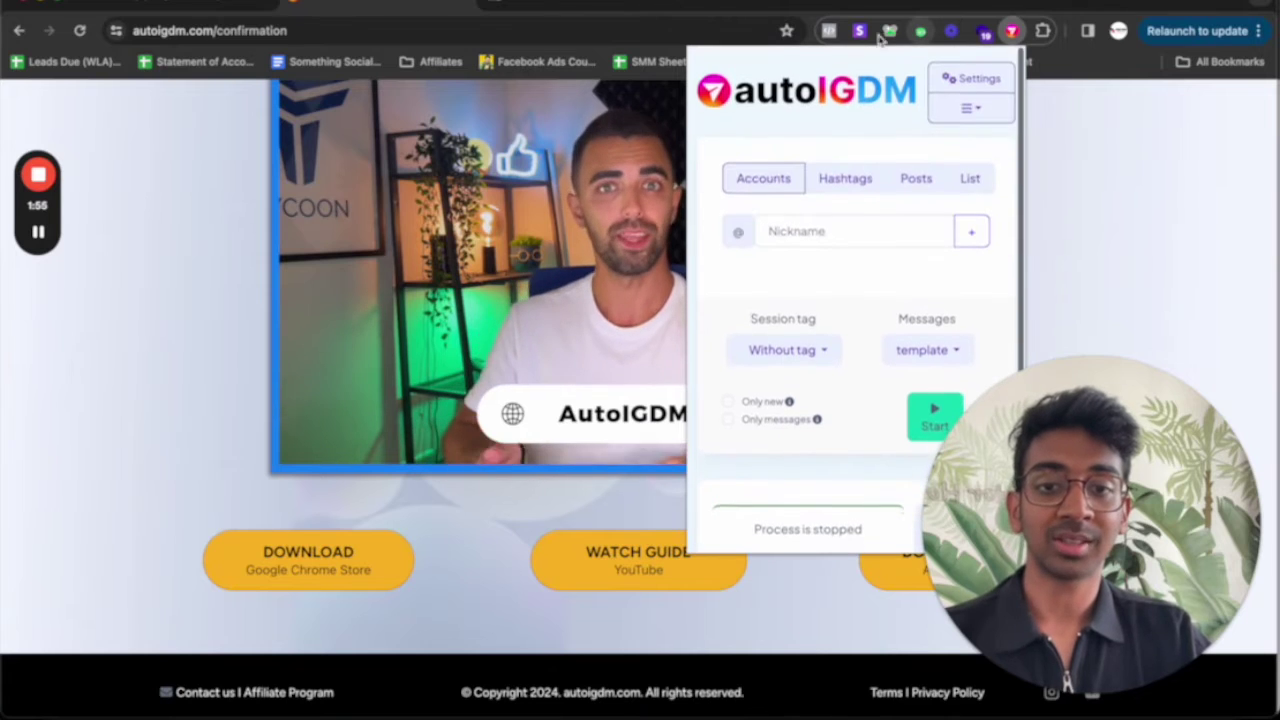
Browse Text templates, Tags, Backoffice, Conversations and Tutorials, then return to Main settings
left_click(961, 80)
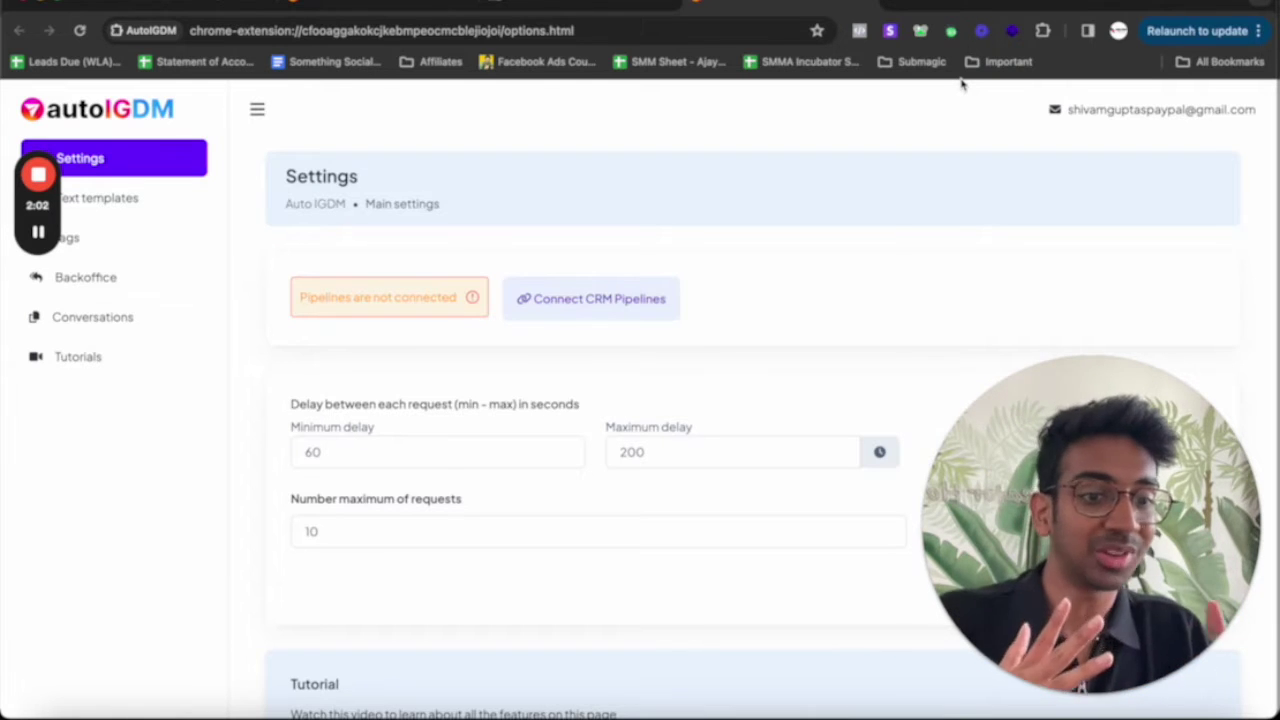
left_click(154, 203)
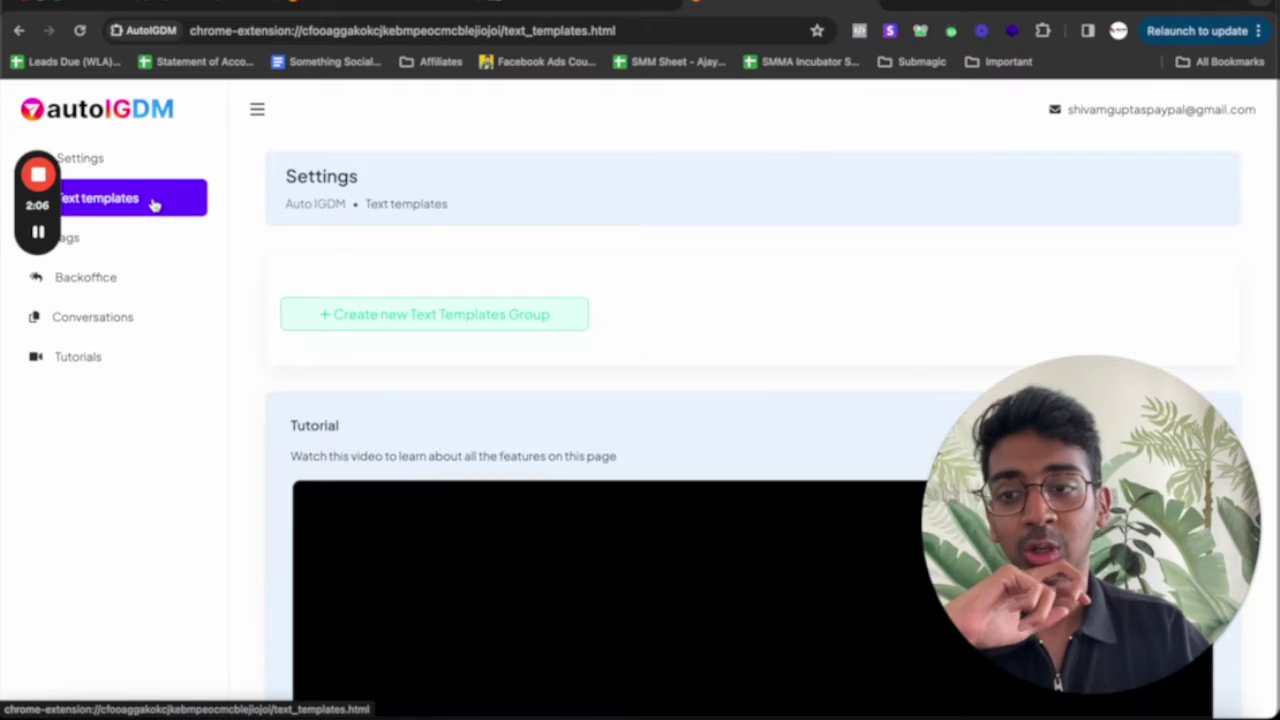
left_click(155, 242)
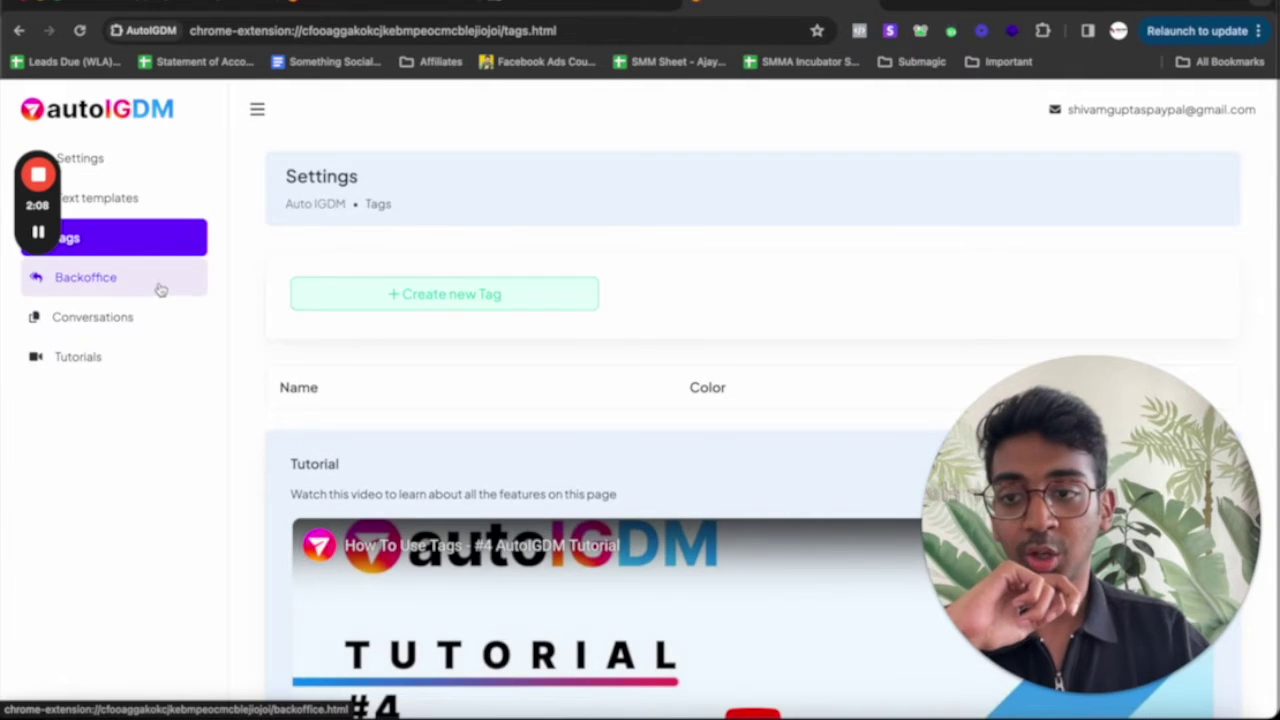
left_click(158, 284)
left_click(153, 322)
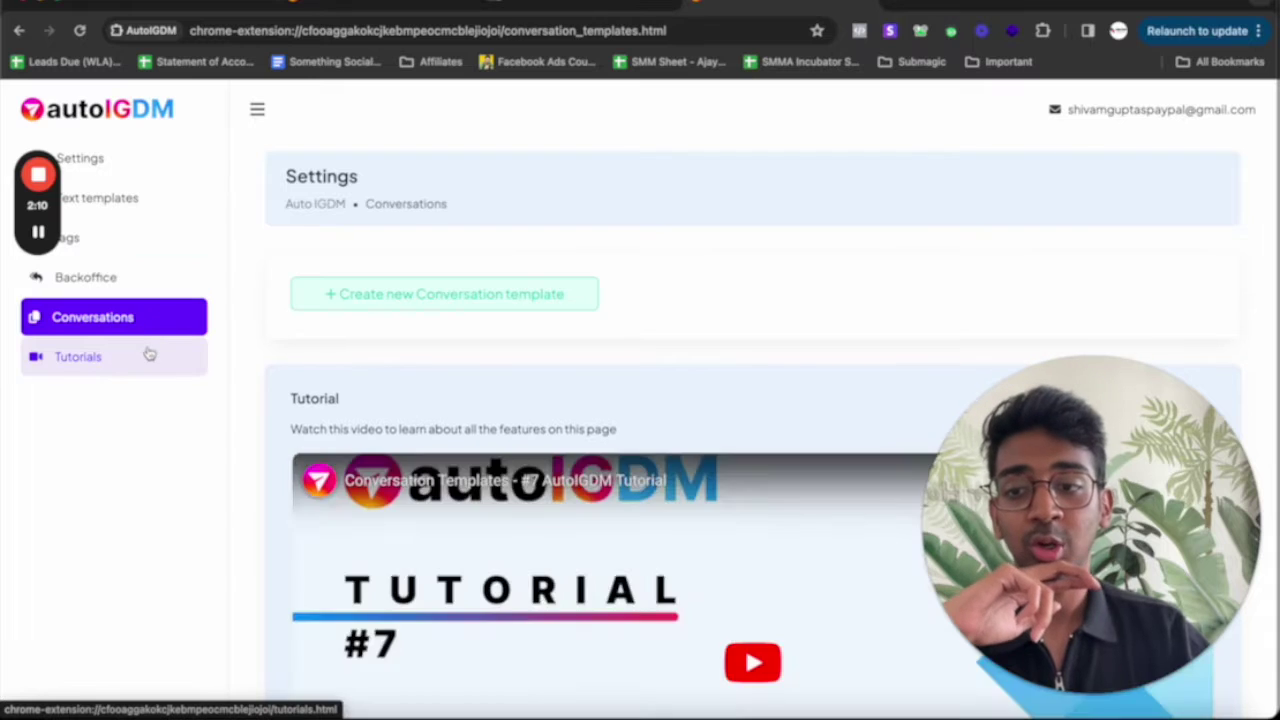
left_click(152, 360)
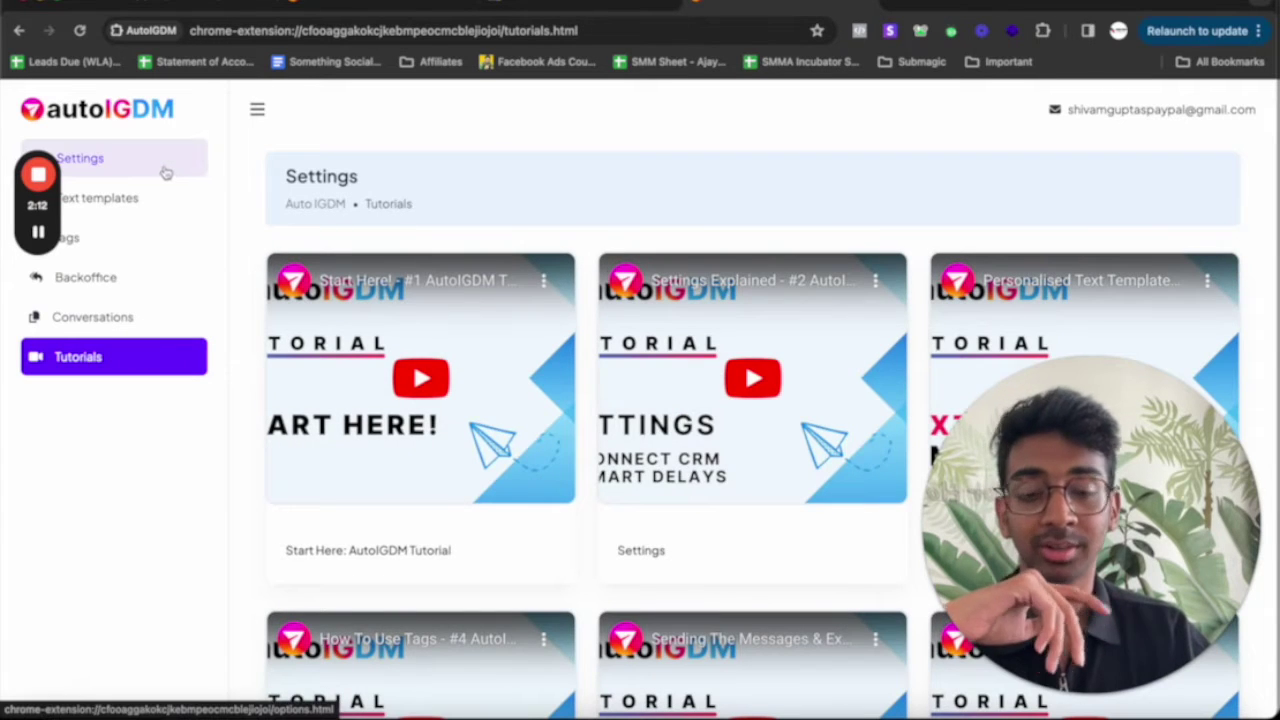
left_click(165, 170)
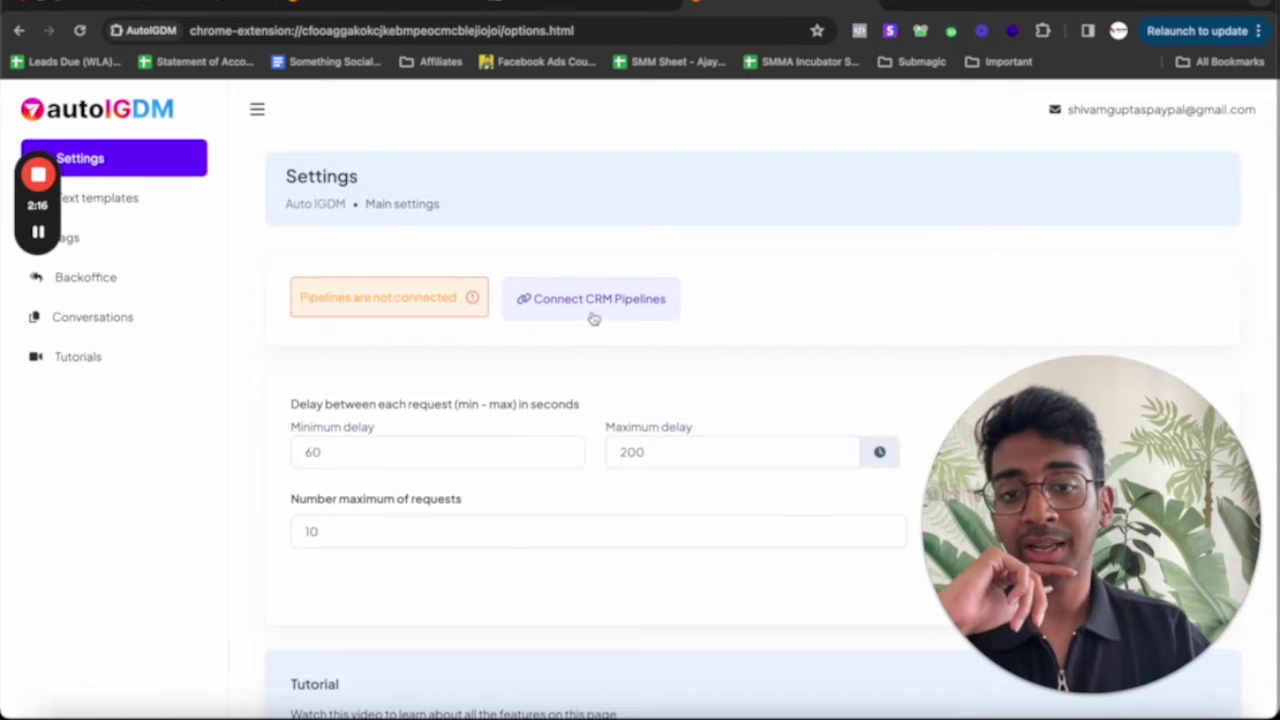
Set minimum delay 180, maximum delay 360 and 15 maximum requests, then save
scroll(548, 412, "down", 2)
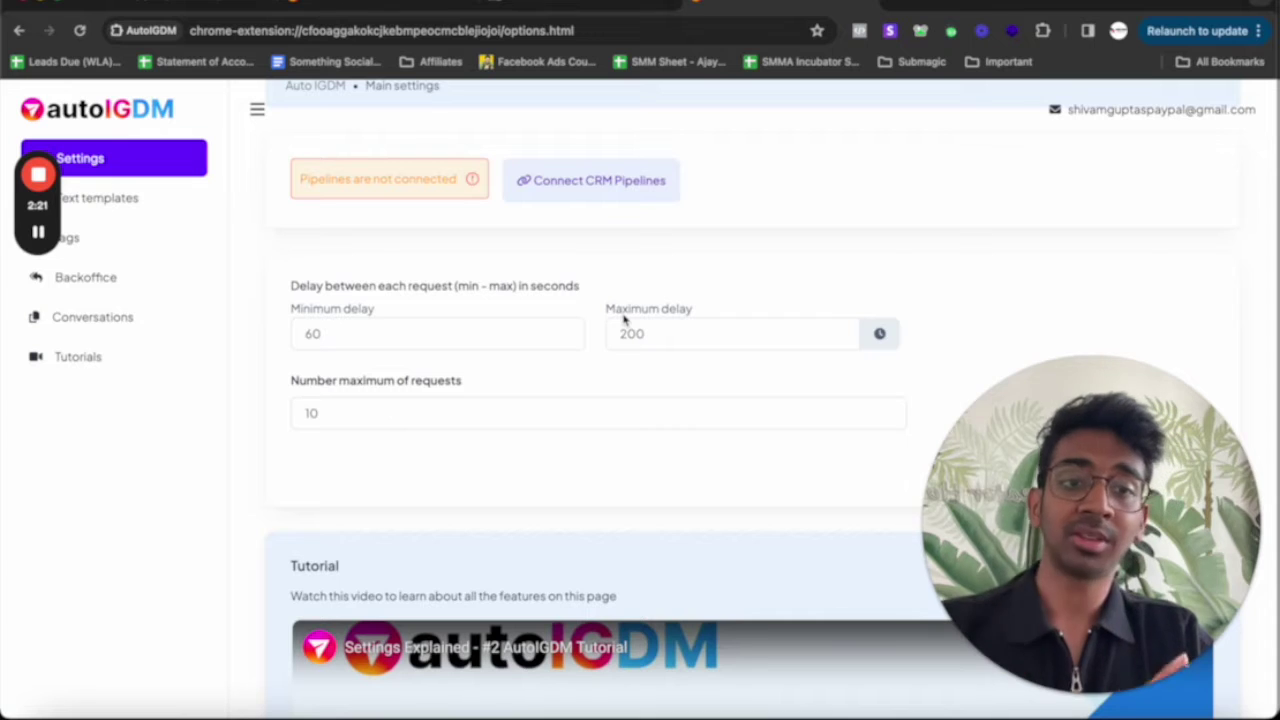
double_click(358, 309)
left_click(350, 336)
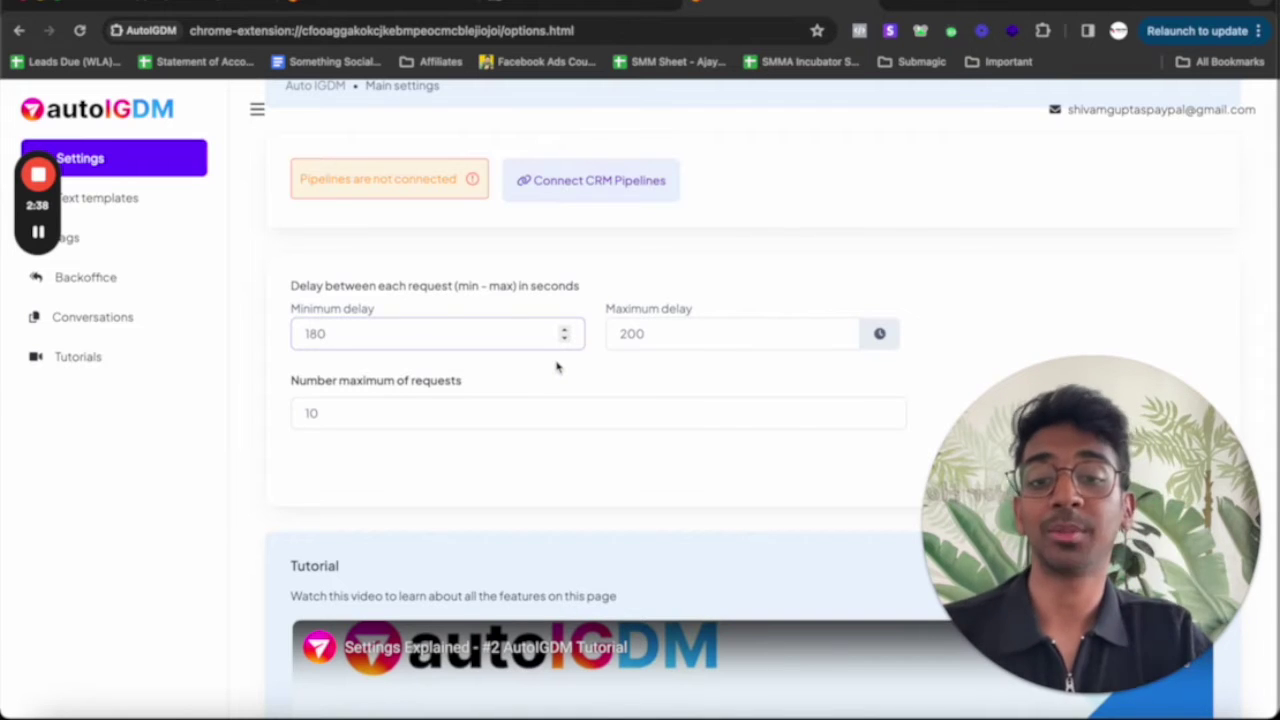
left_click(641, 334)
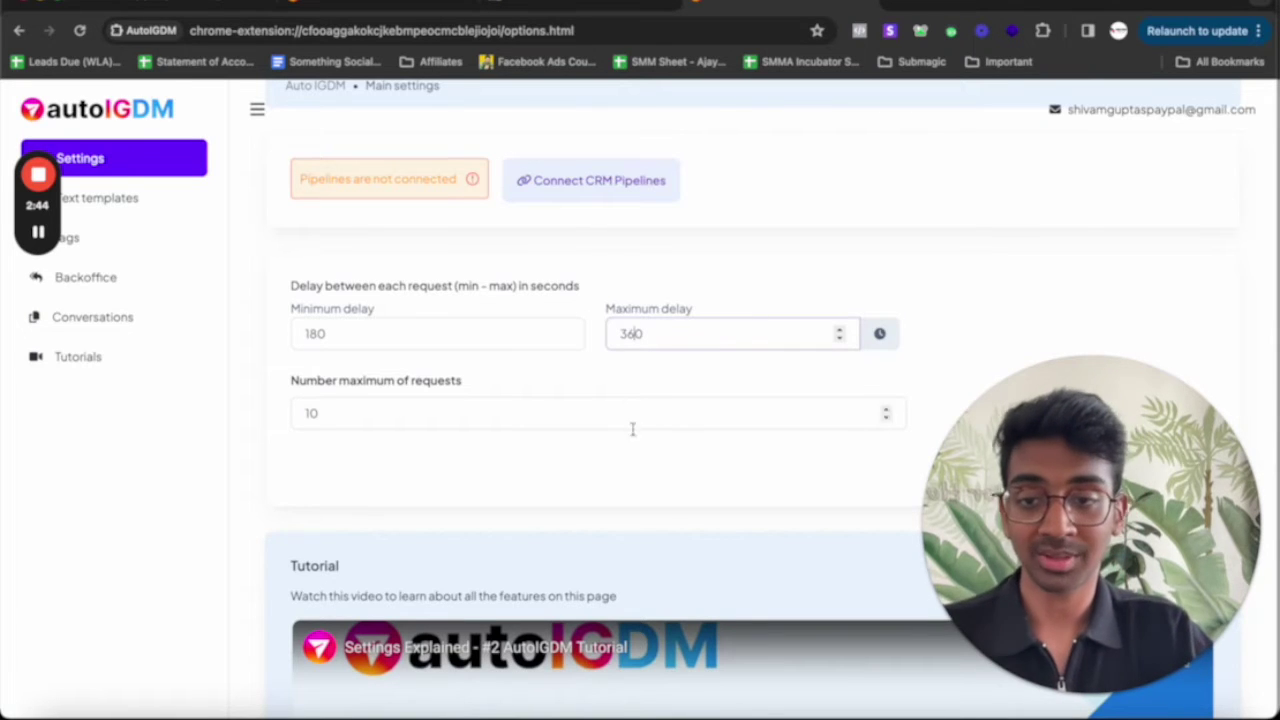
scroll(631, 457, "down", 2)
left_click(618, 310)
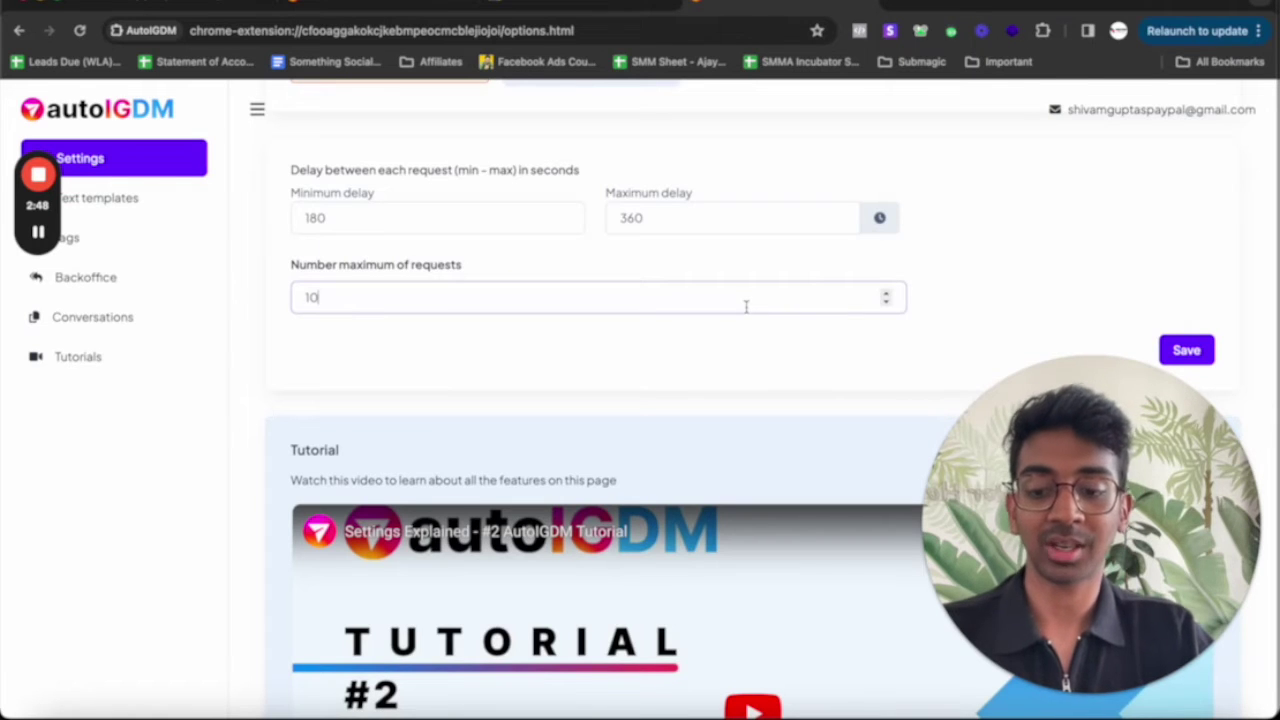
left_click(787, 360)
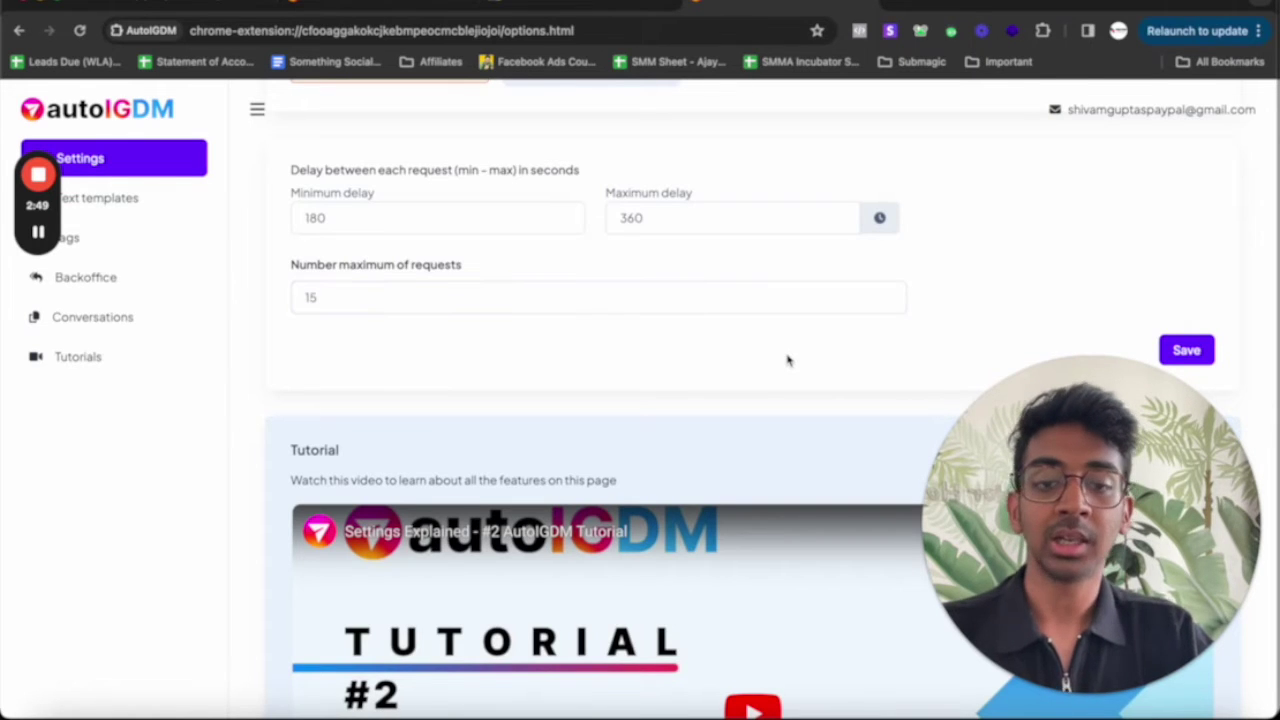
left_click(1207, 348)
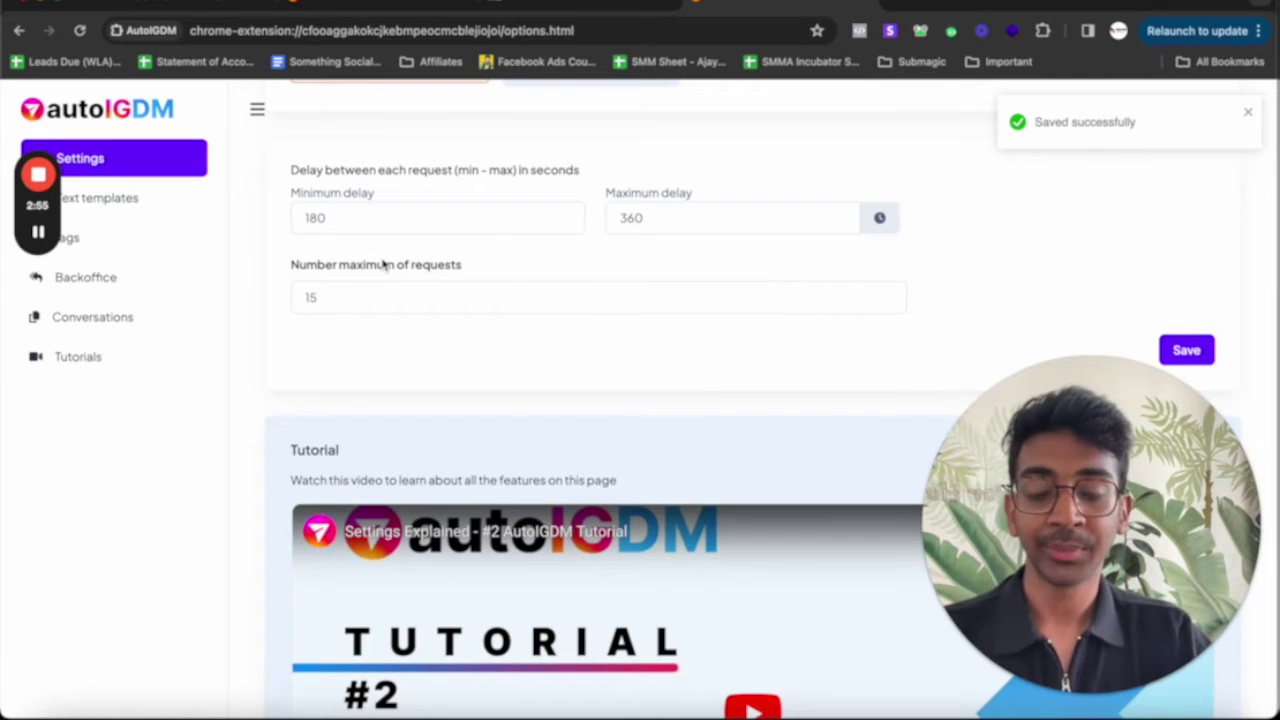
scroll(380, 263, "up", 1)
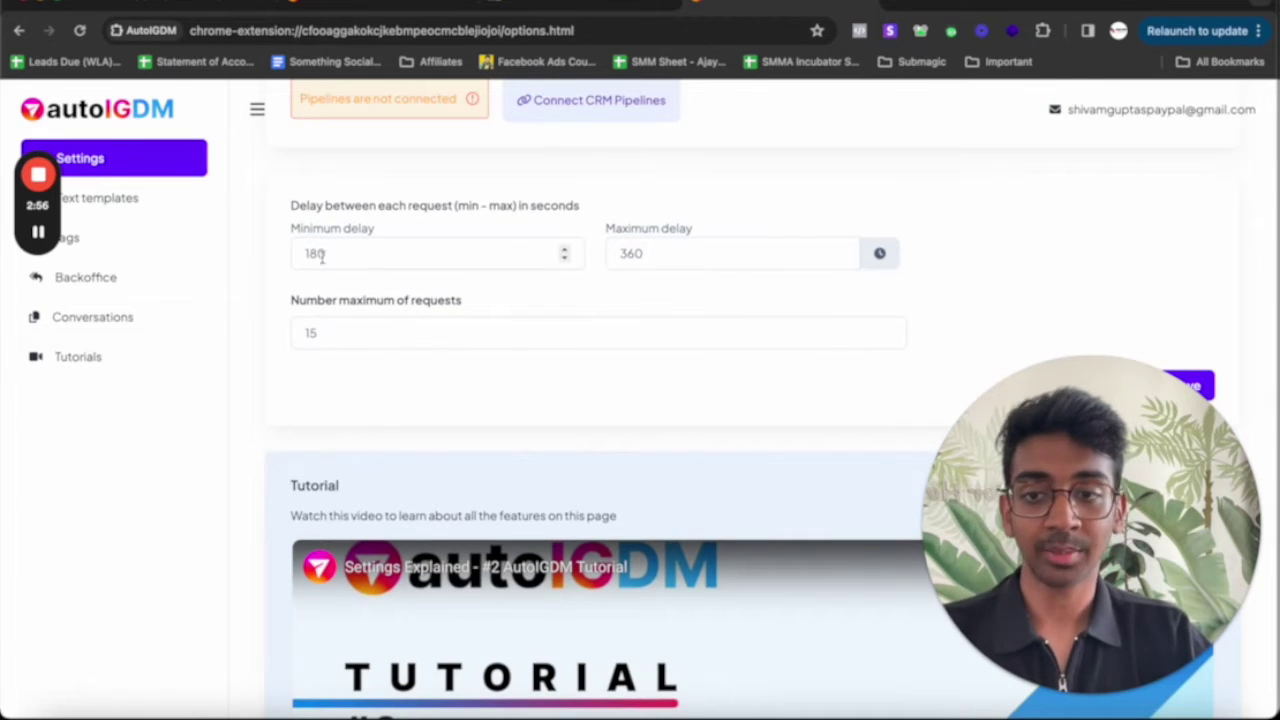
left_click(163, 204)
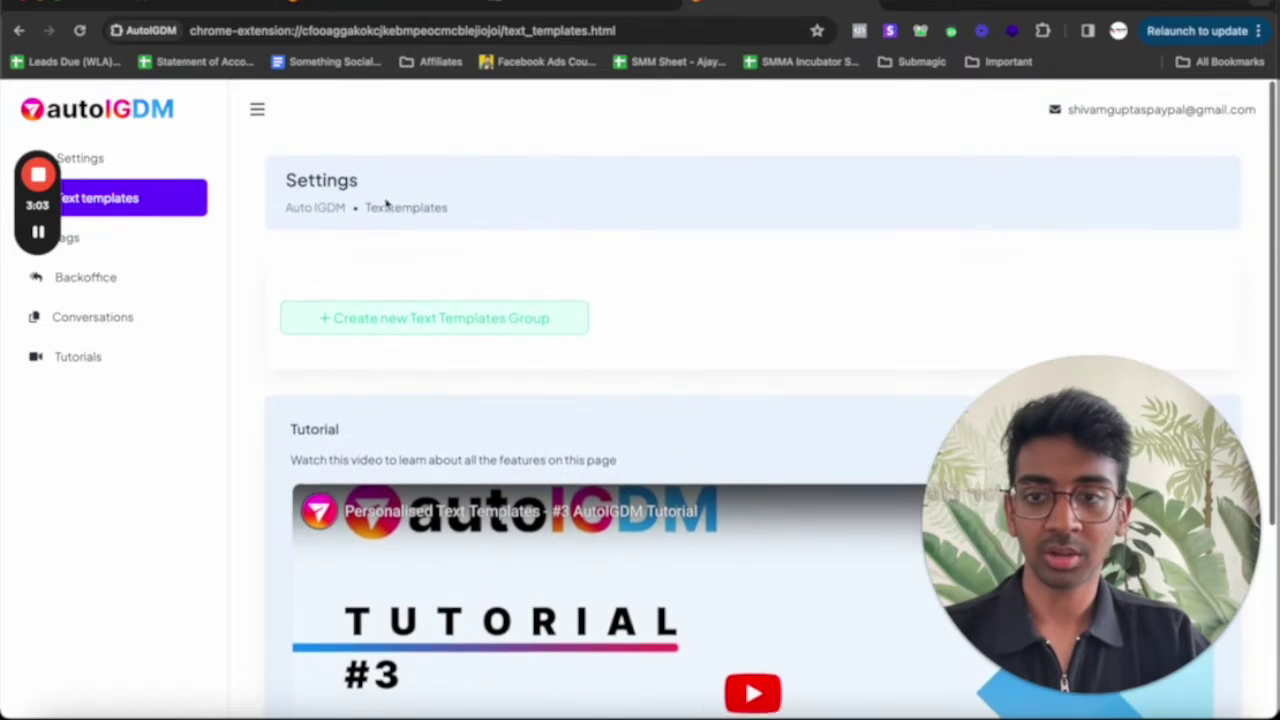
Create a new text templates group and rename it 'Test DM Group'
left_click(363, 318)
scroll(365, 333, "down", 3)
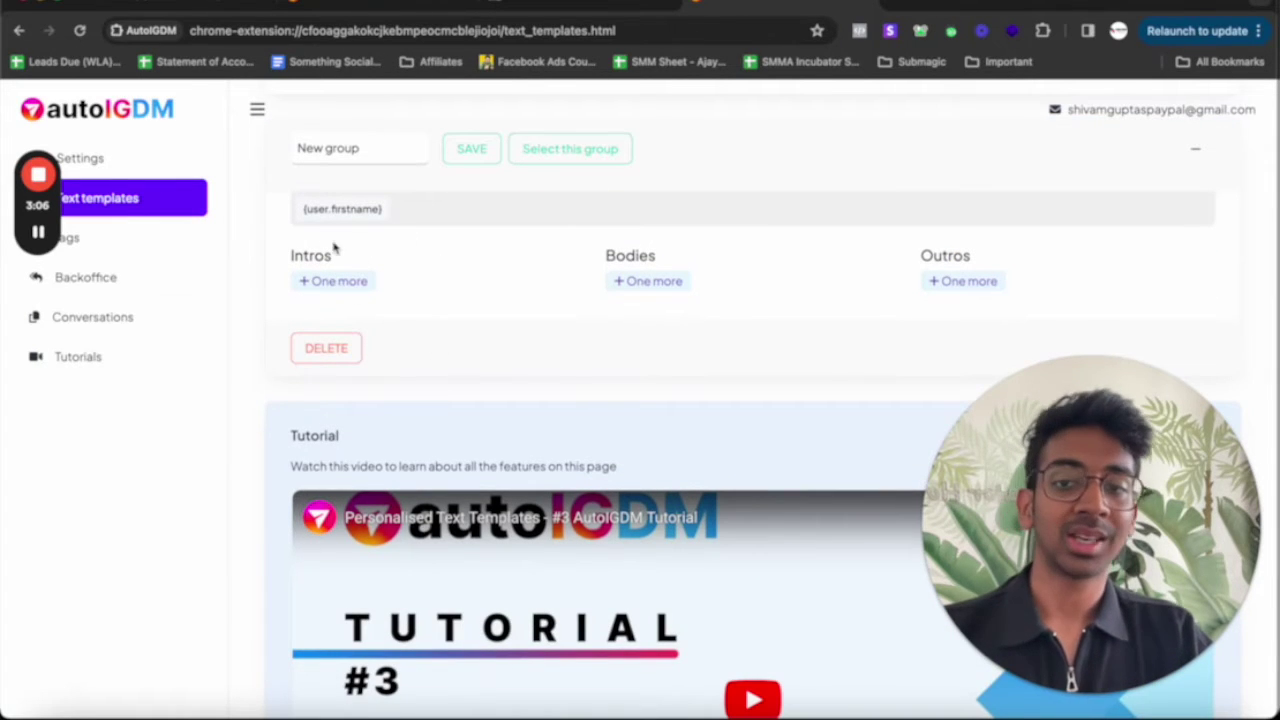
double_click(354, 148)
key("ctrl+a")
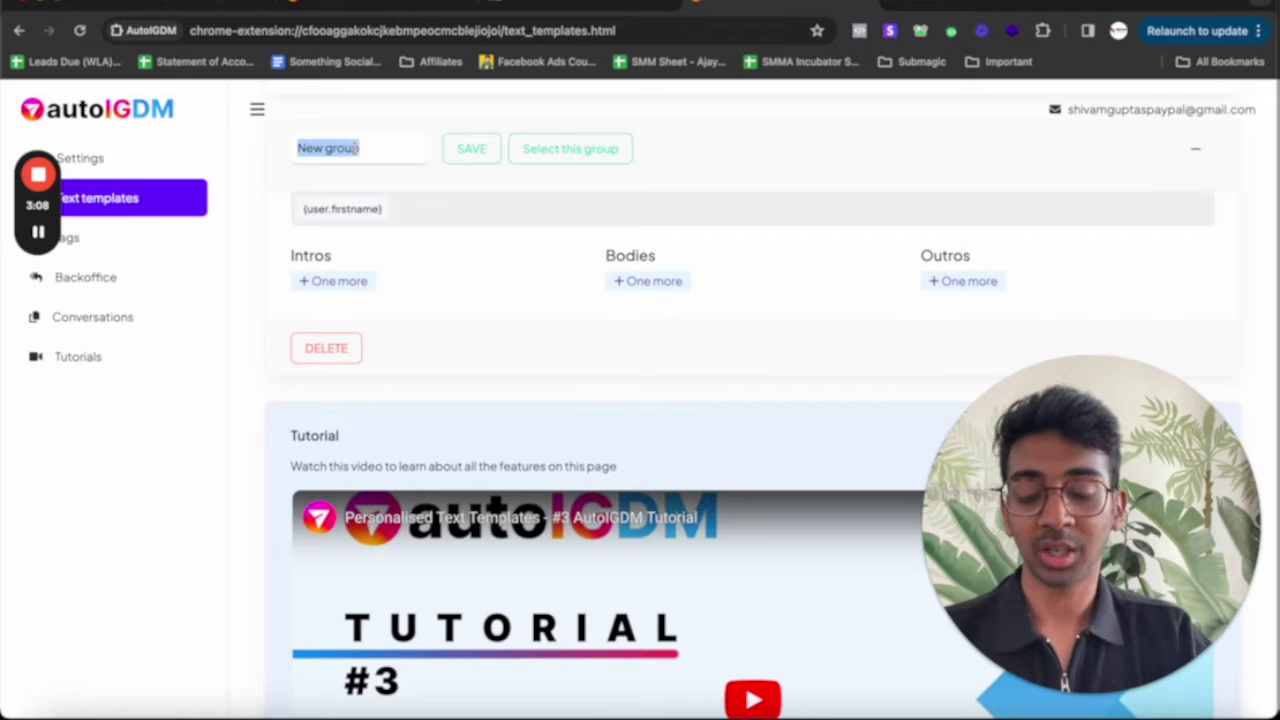
type("Test")
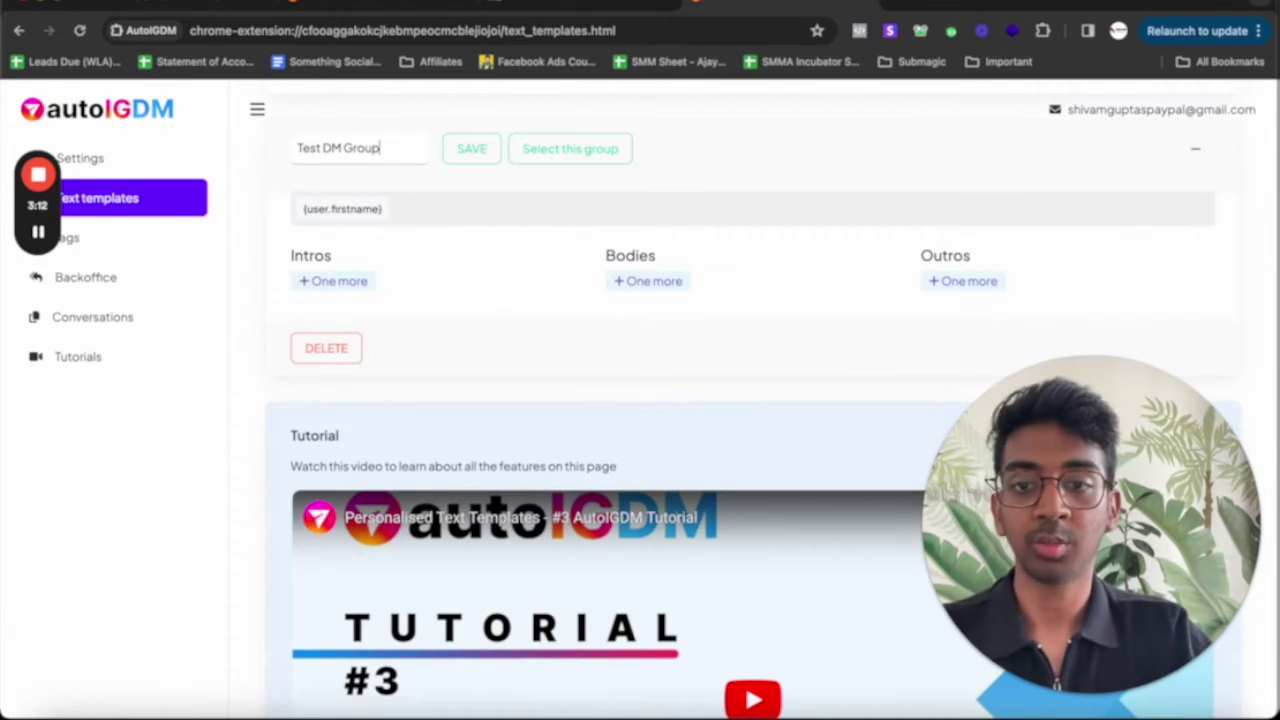
left_click(471, 148)
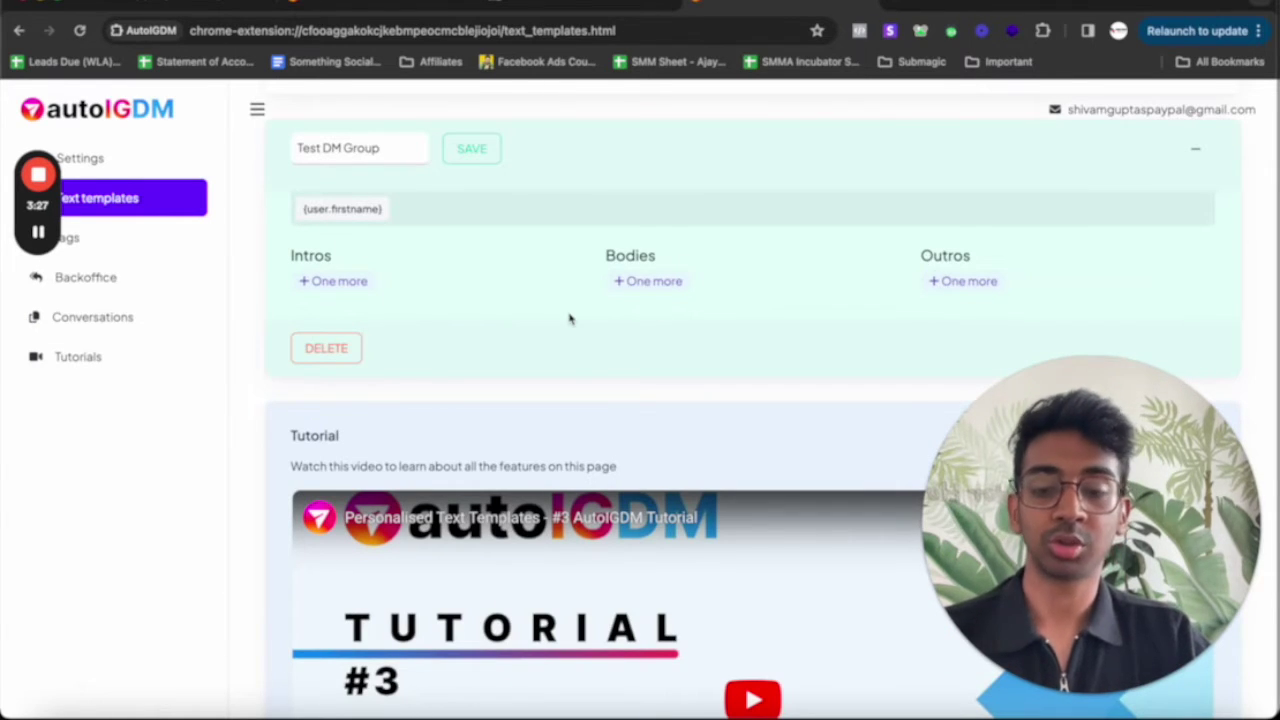
left_click(335, 281)
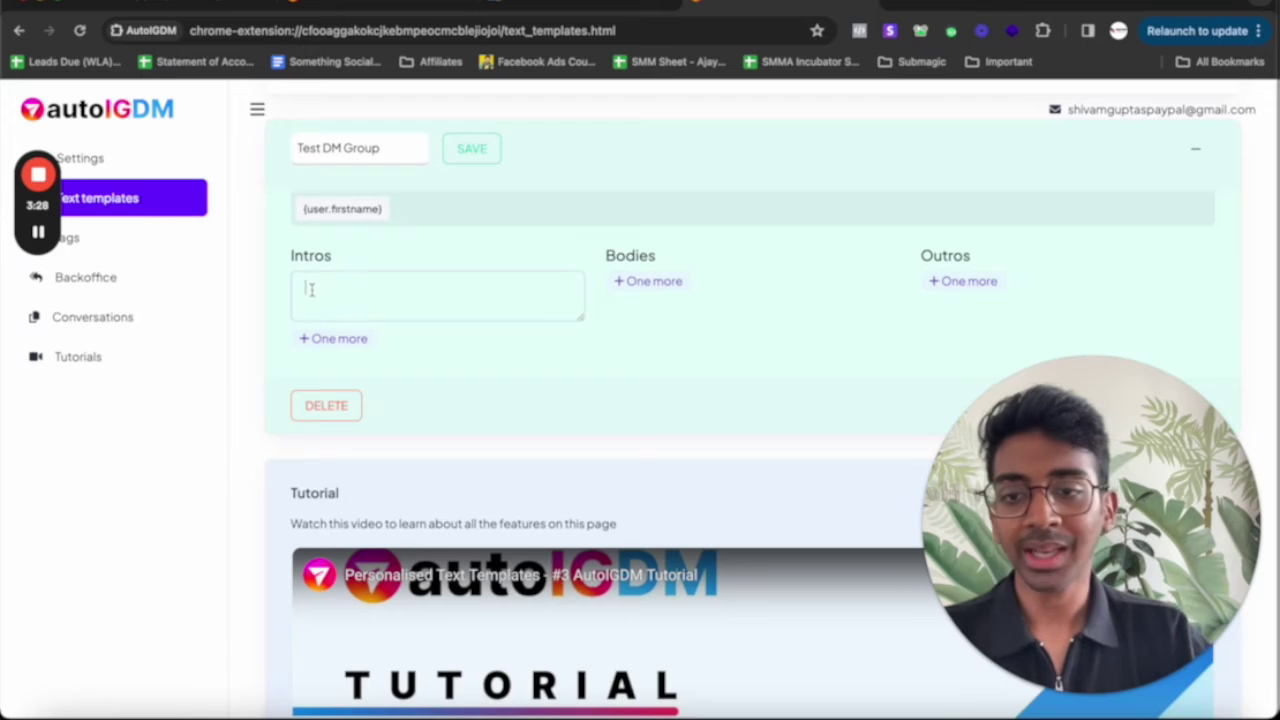
Add three 'Hey {user.firstname}' intros, three setter bodies and two outros, then save
type("Hey")
left_click(313, 208)
left_click(340, 339)
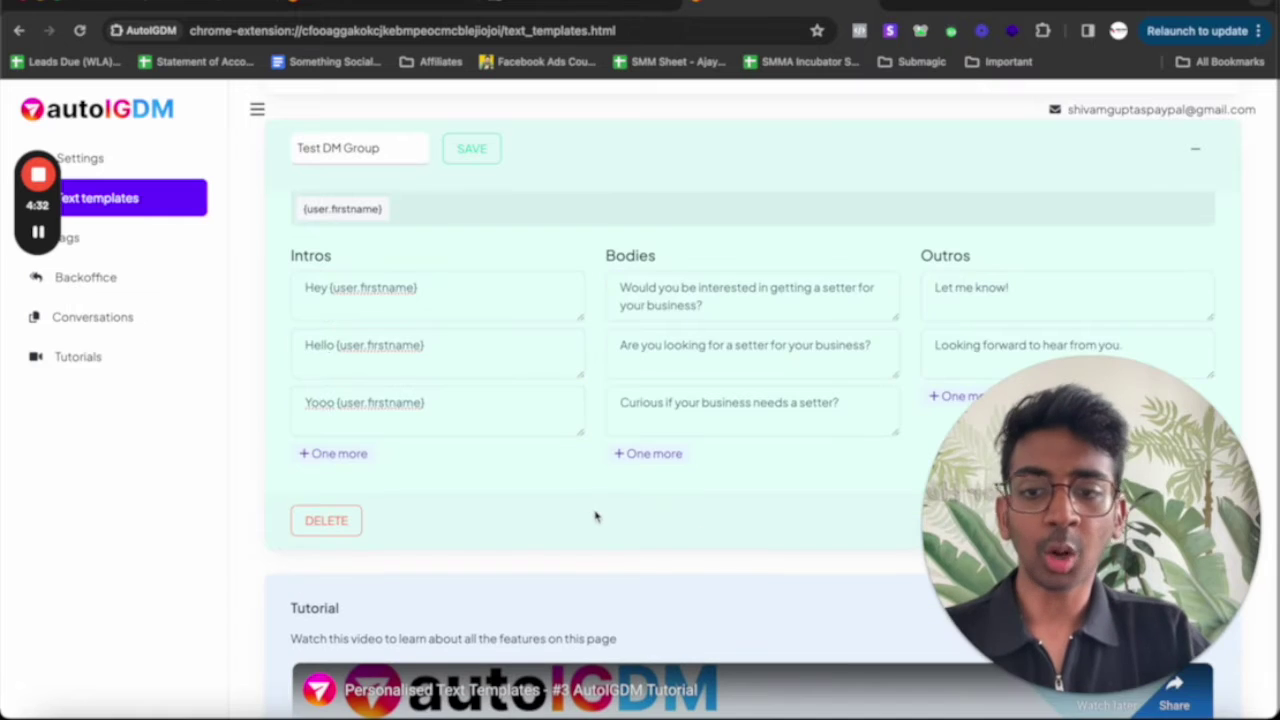
scroll(595, 516, "down", 2)
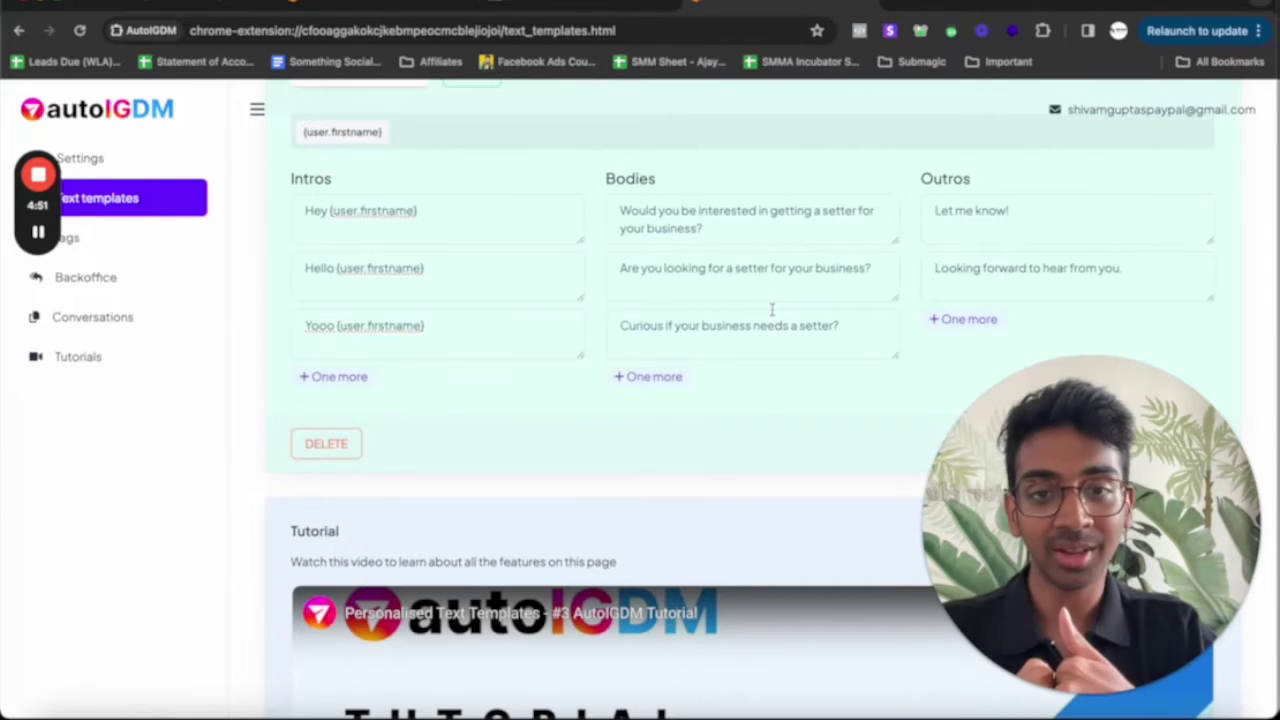
scroll(830, 358, "up", 1)
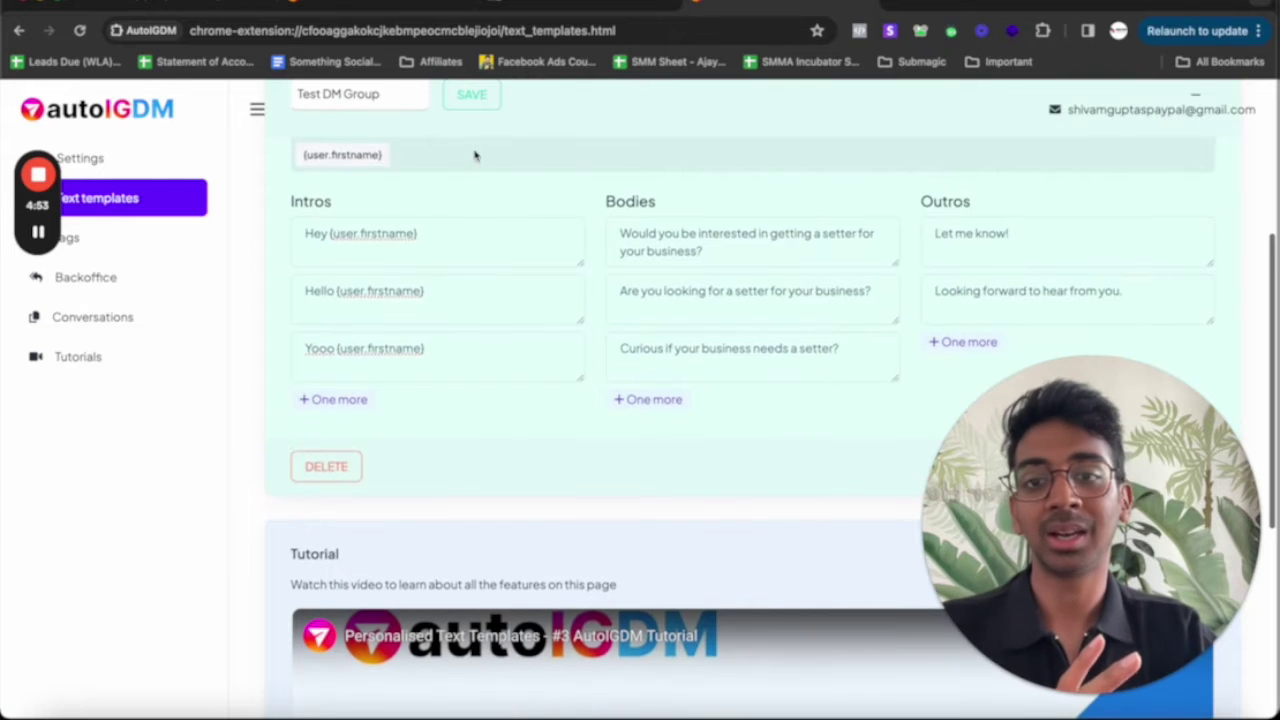
scroll(500, 150, "up", 3)
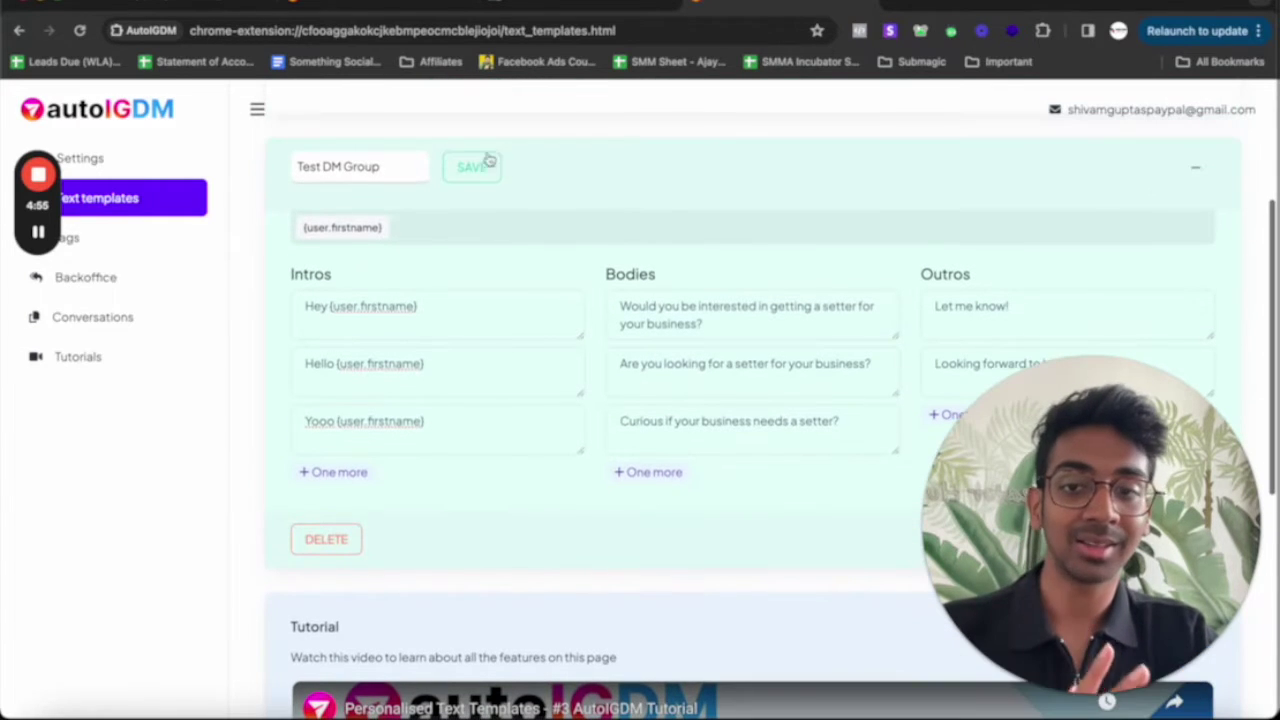
left_click(471, 166)
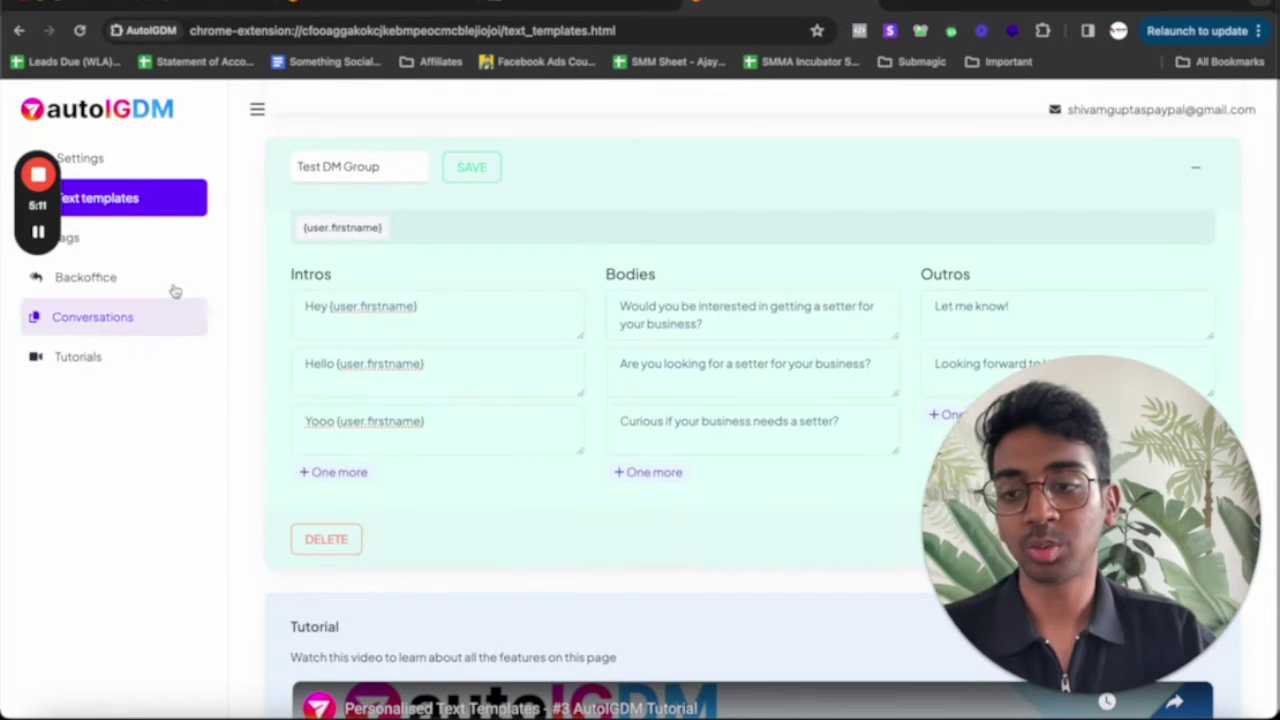
left_click(140, 240)
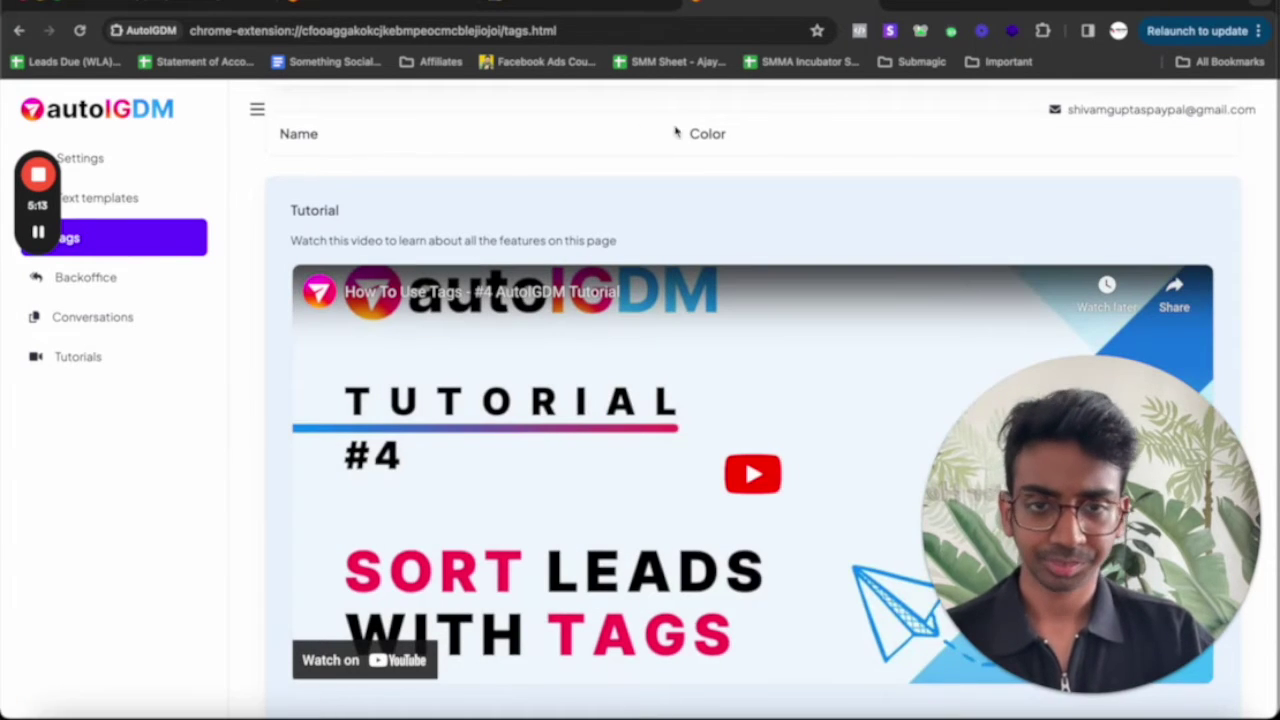
Create a blue tag named '1st Message'
scroll(446, 148, "up", 3)
left_click(445, 297)
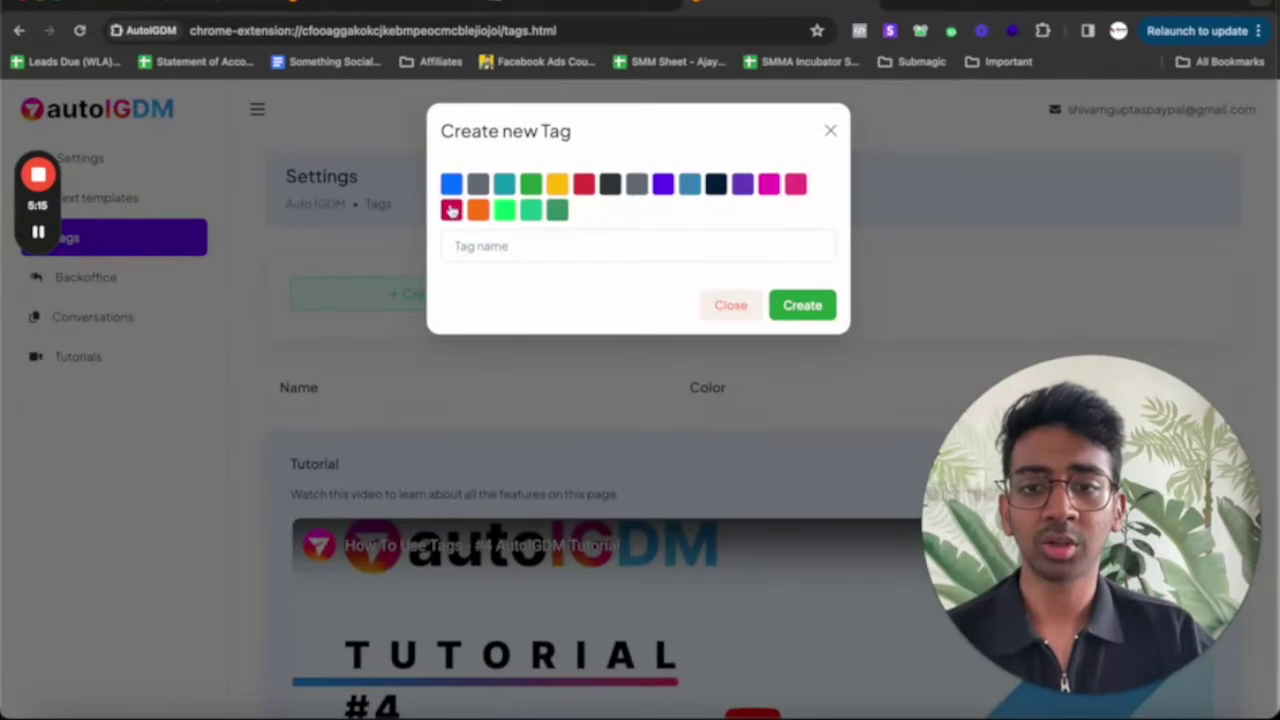
left_click(473, 245)
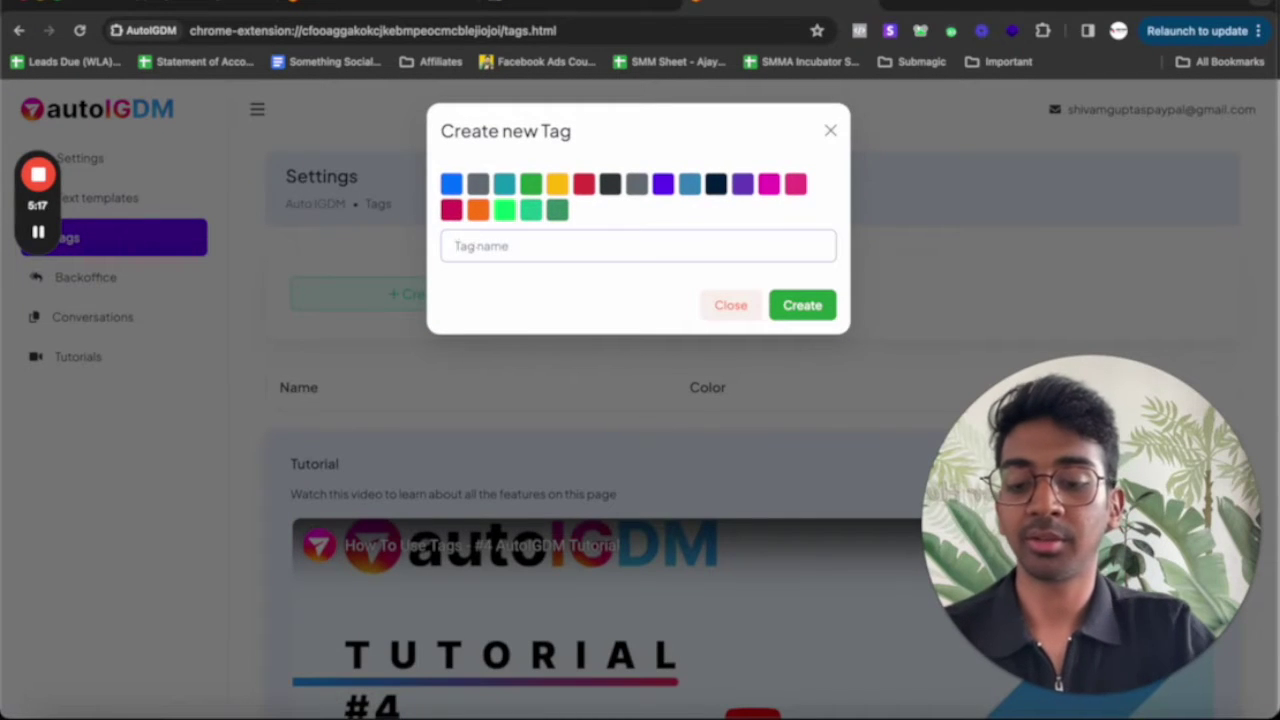
type("1st Message")
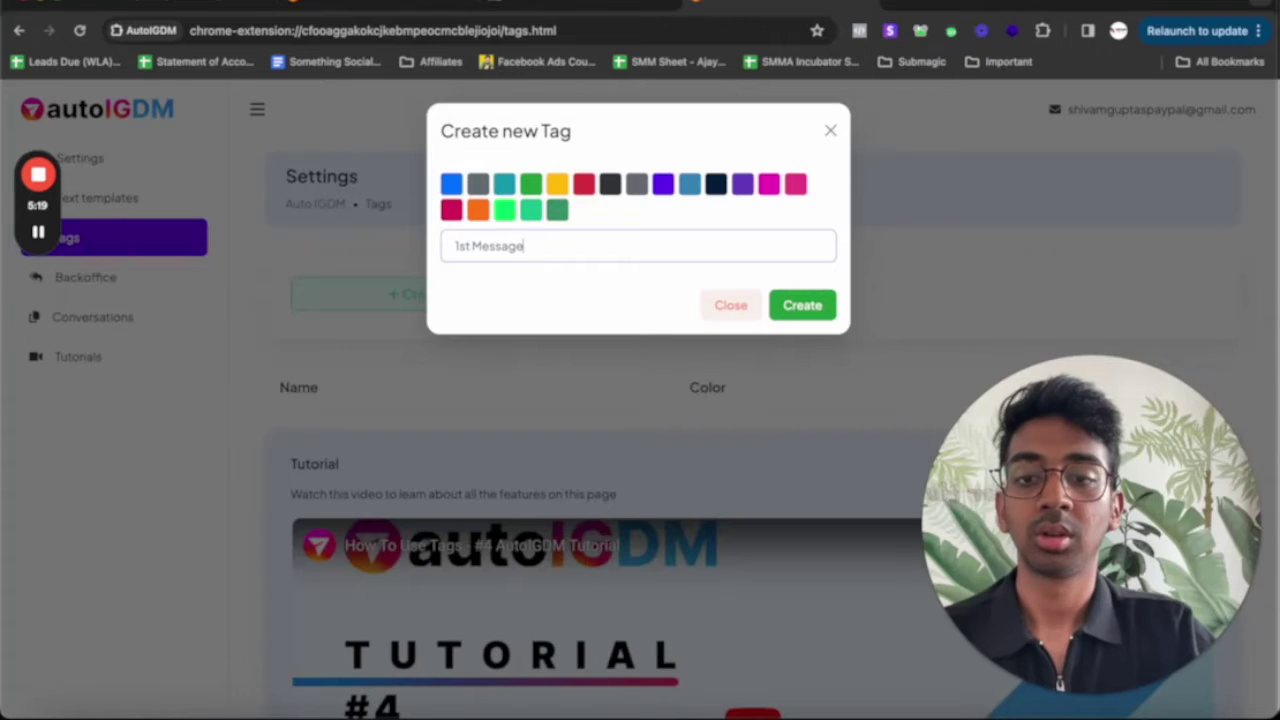
left_click(451, 183)
left_click(820, 306)
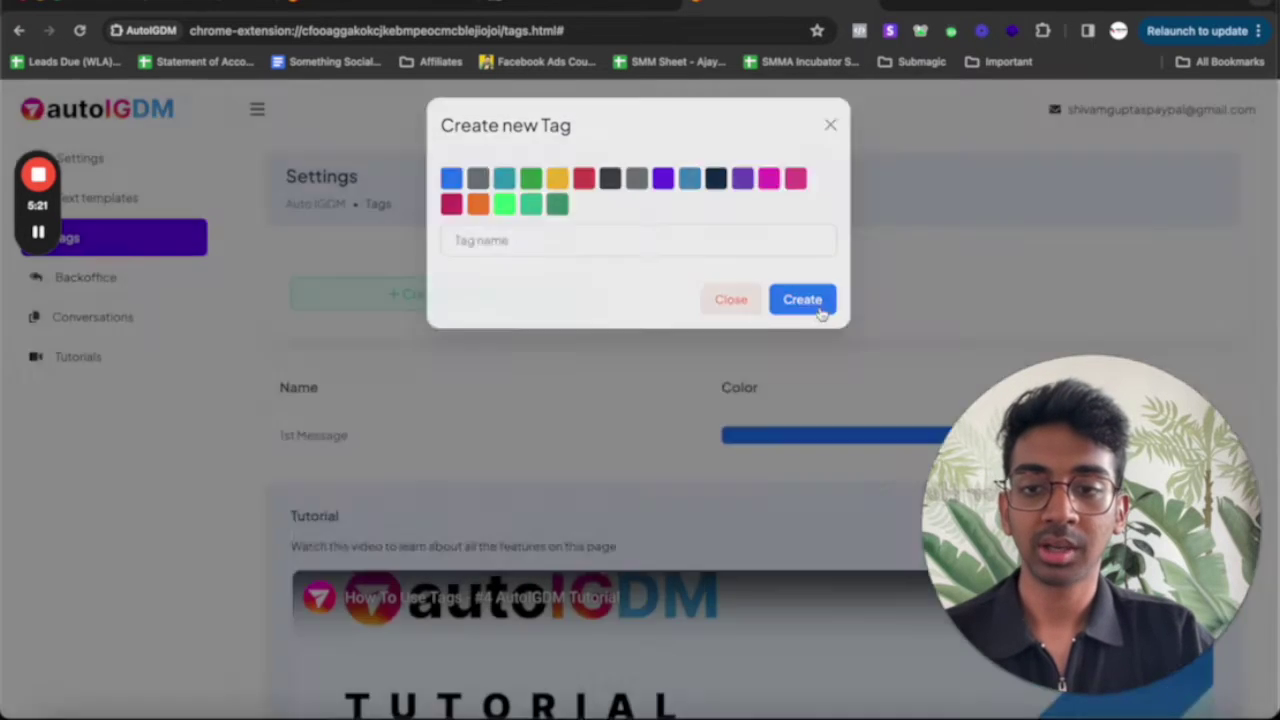
Create a green tag named 'Follow Up'
left_click(458, 305)
left_click(460, 246)
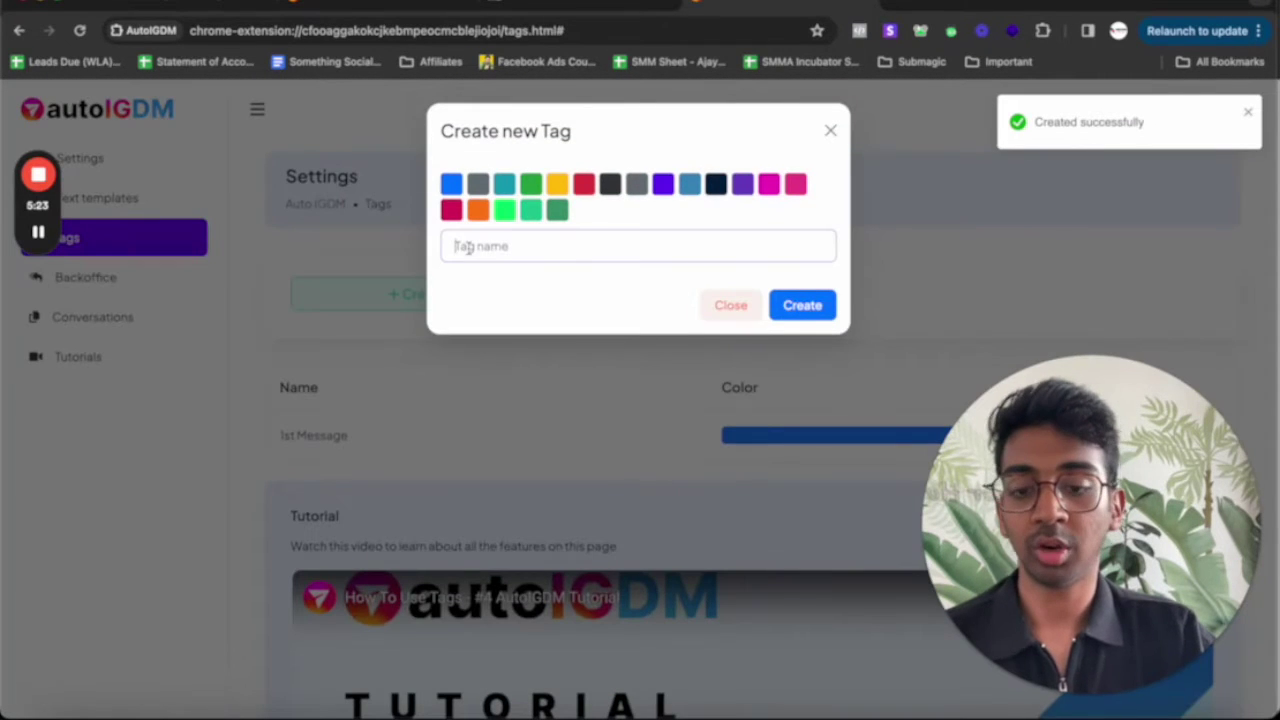
type("Follow Up")
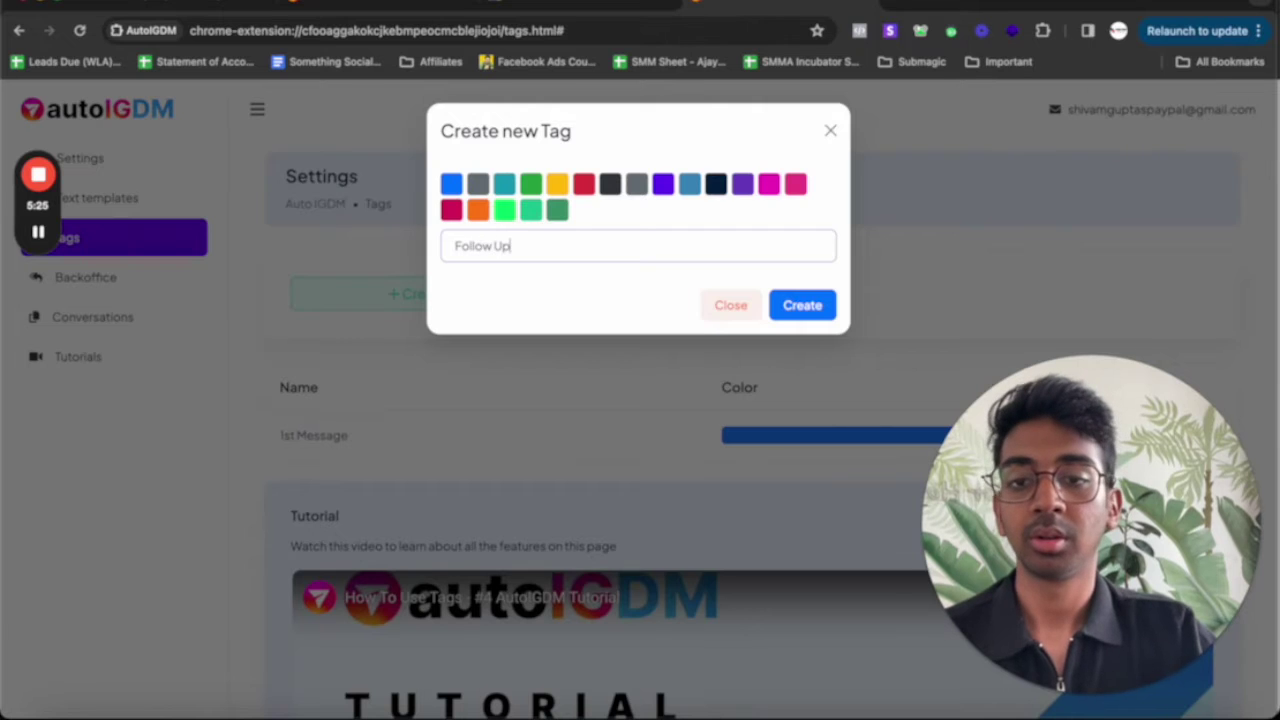
left_click(531, 183)
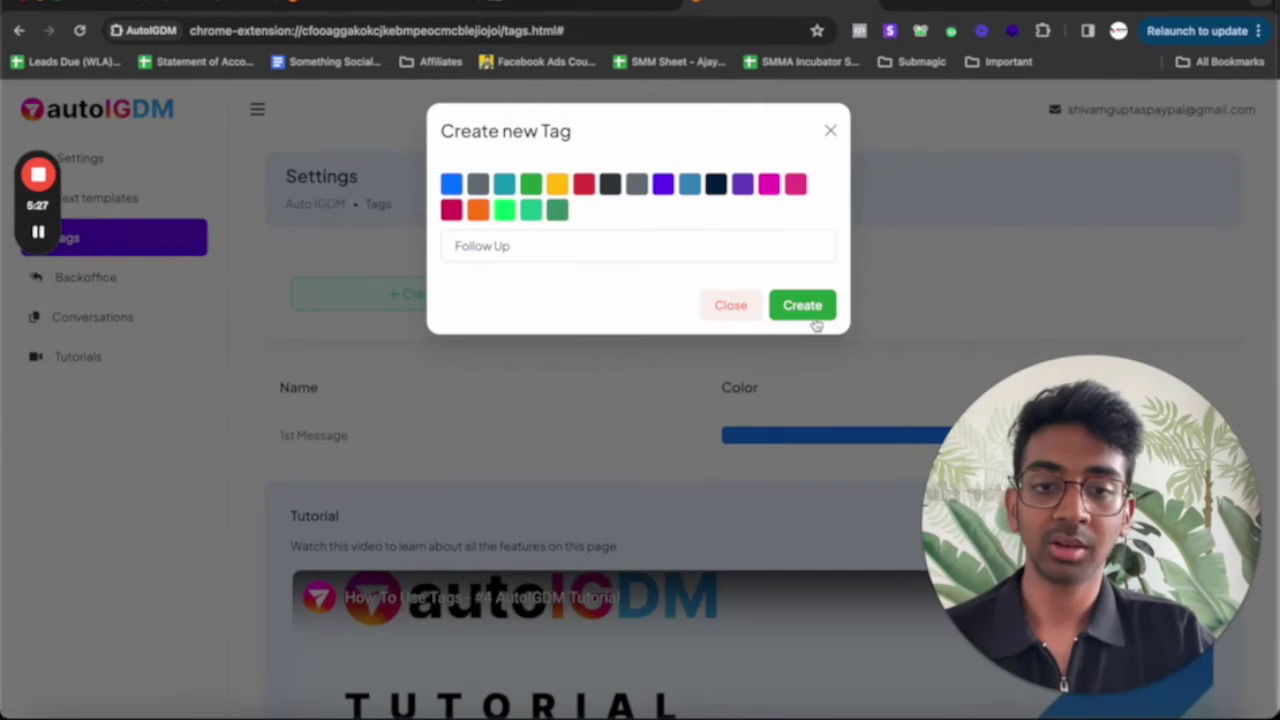
left_click(810, 318)
left_click(135, 287)
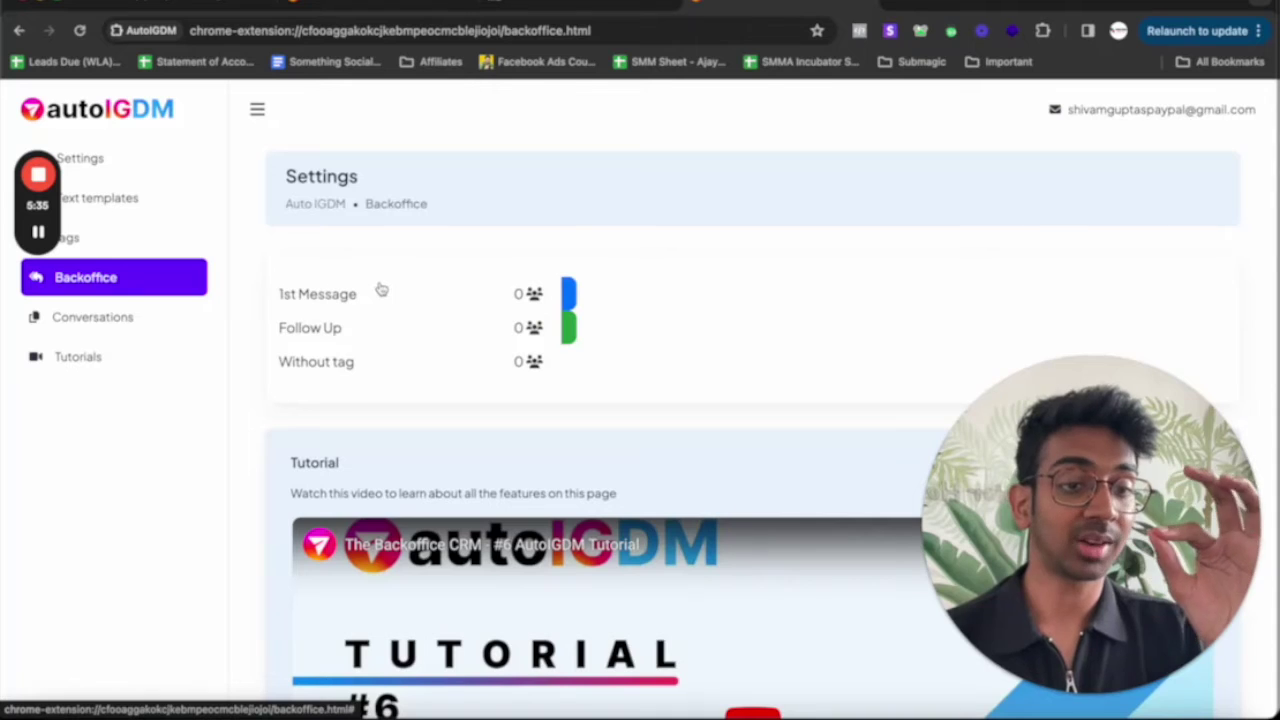
View the contacts tagged 1st Message in Backoffice
left_click(567, 293)
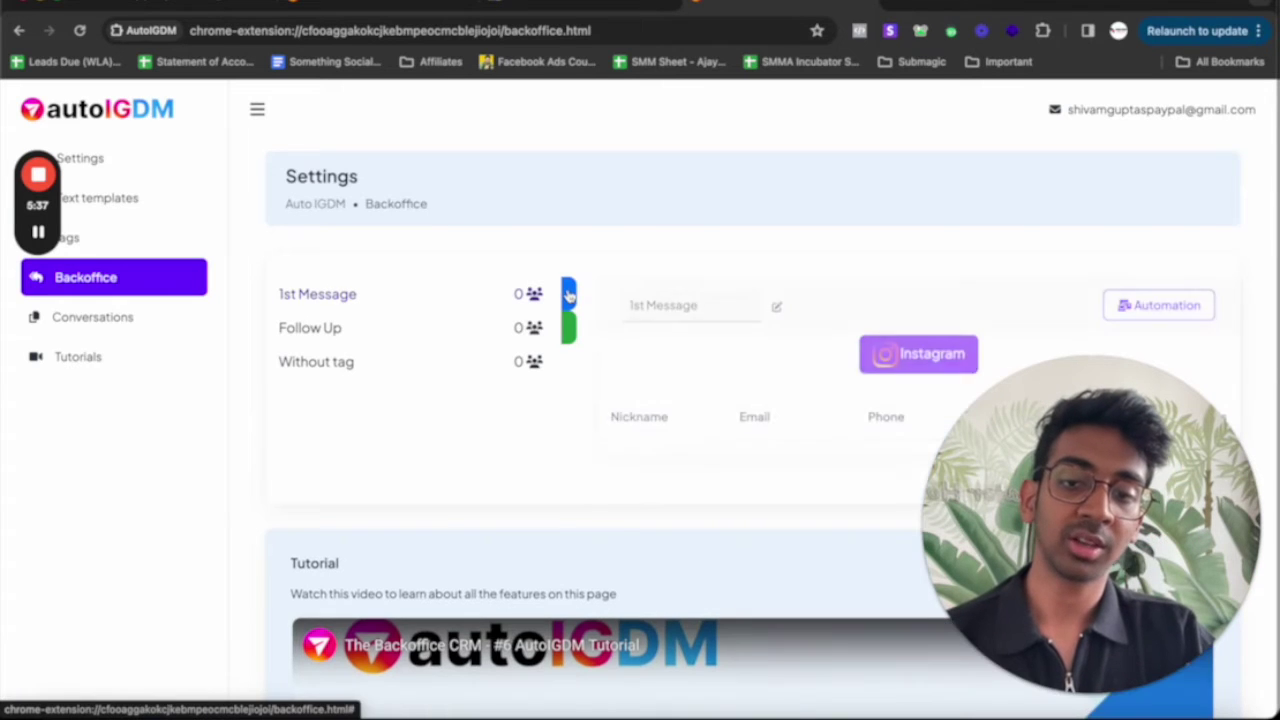
scroll(710, 469, "down", 1)
scroll(710, 469, "down", 1)
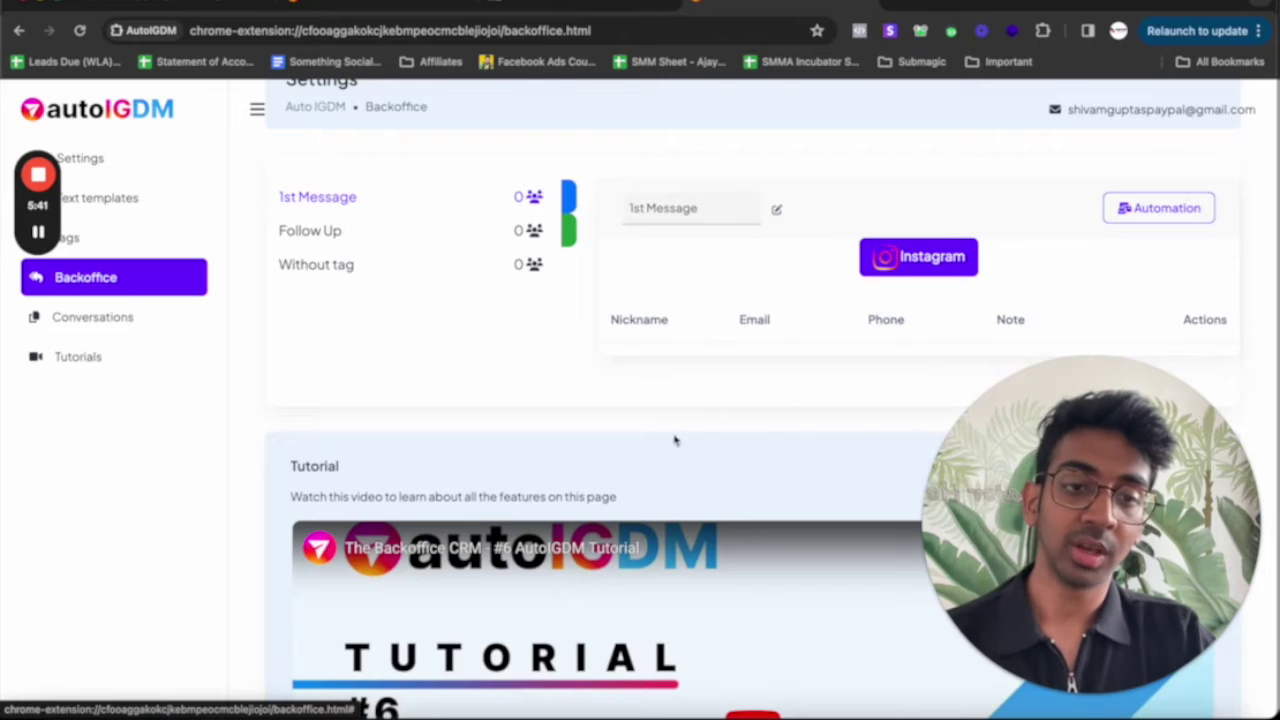
scroll(514, 346, "up", 1)
Open and dismiss a new Conversation form unsaved, then return to Main settings
left_click(92, 317)
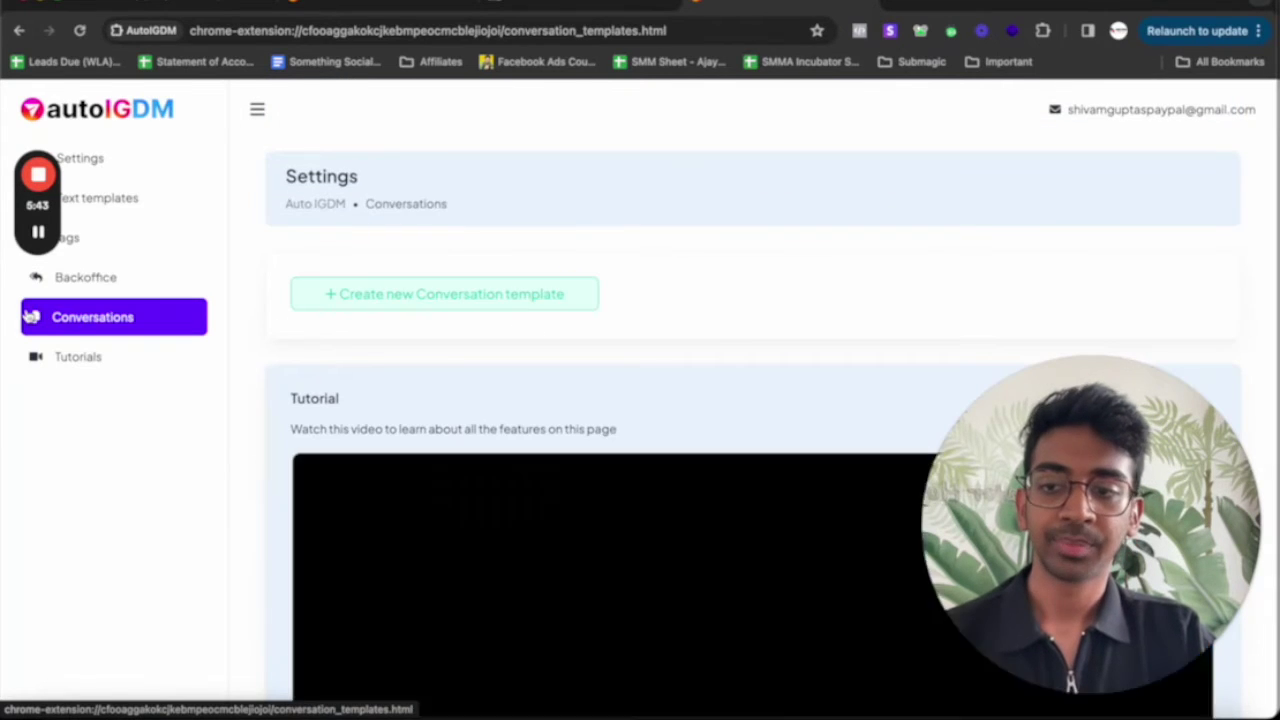
left_click(474, 301)
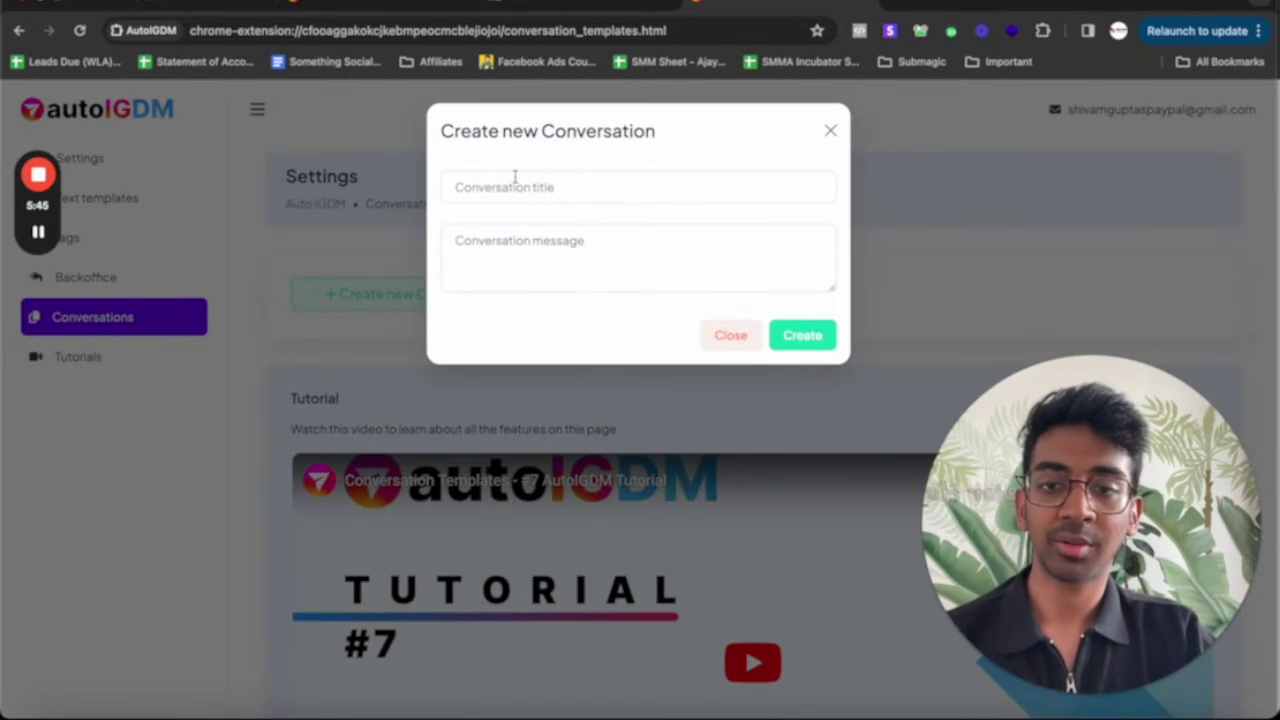
left_click(830, 131)
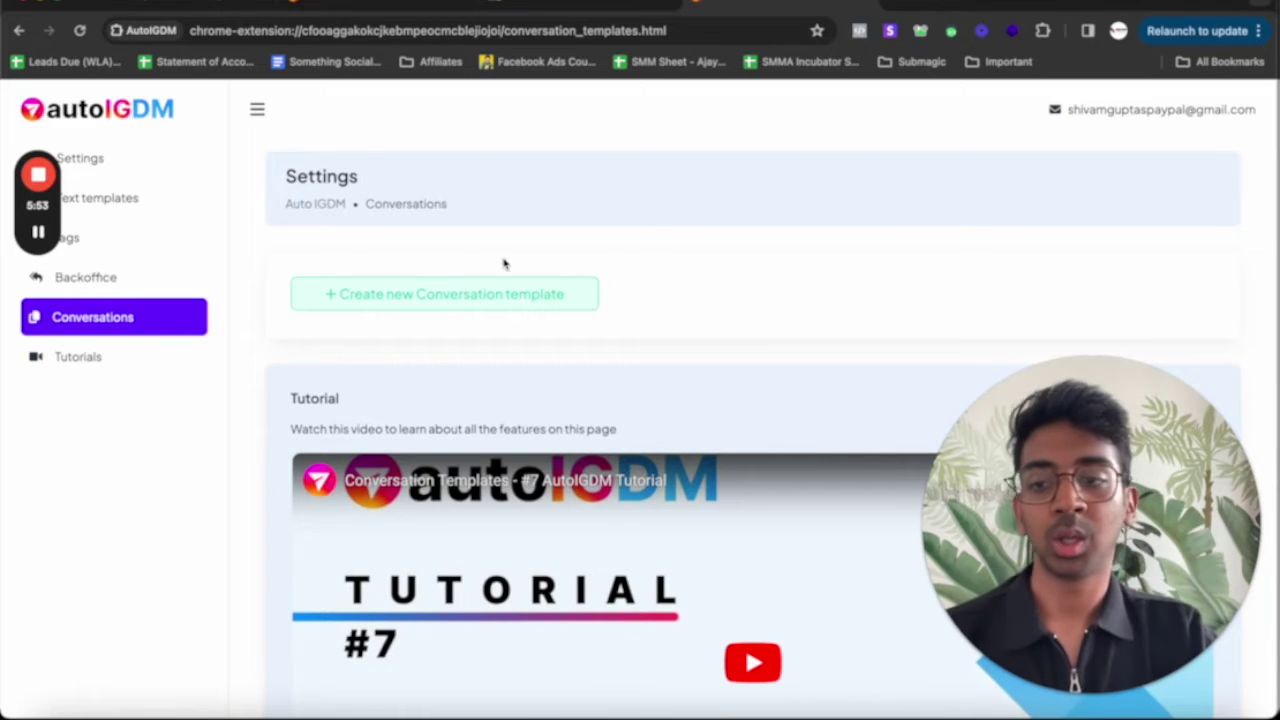
left_click(156, 159)
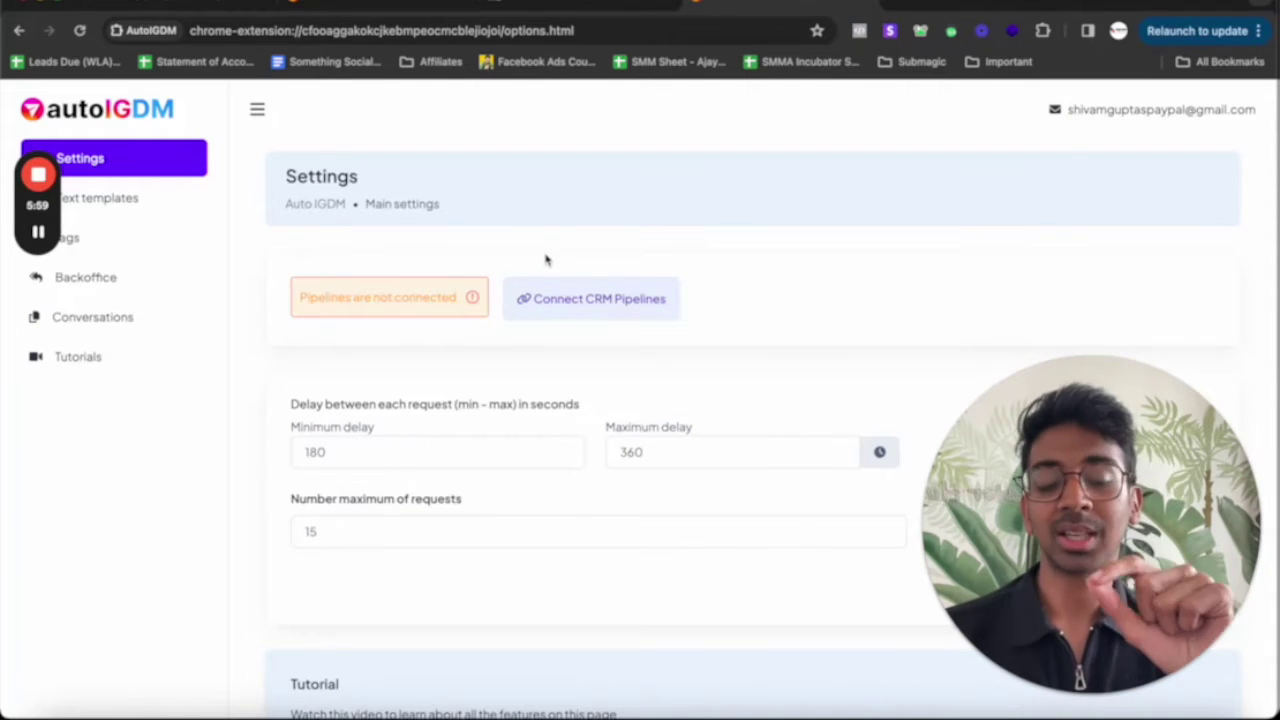
Open the AutoIGDM panel over the Instagram profile, leaving it set to Accounts targeting
left_click(100, 237)
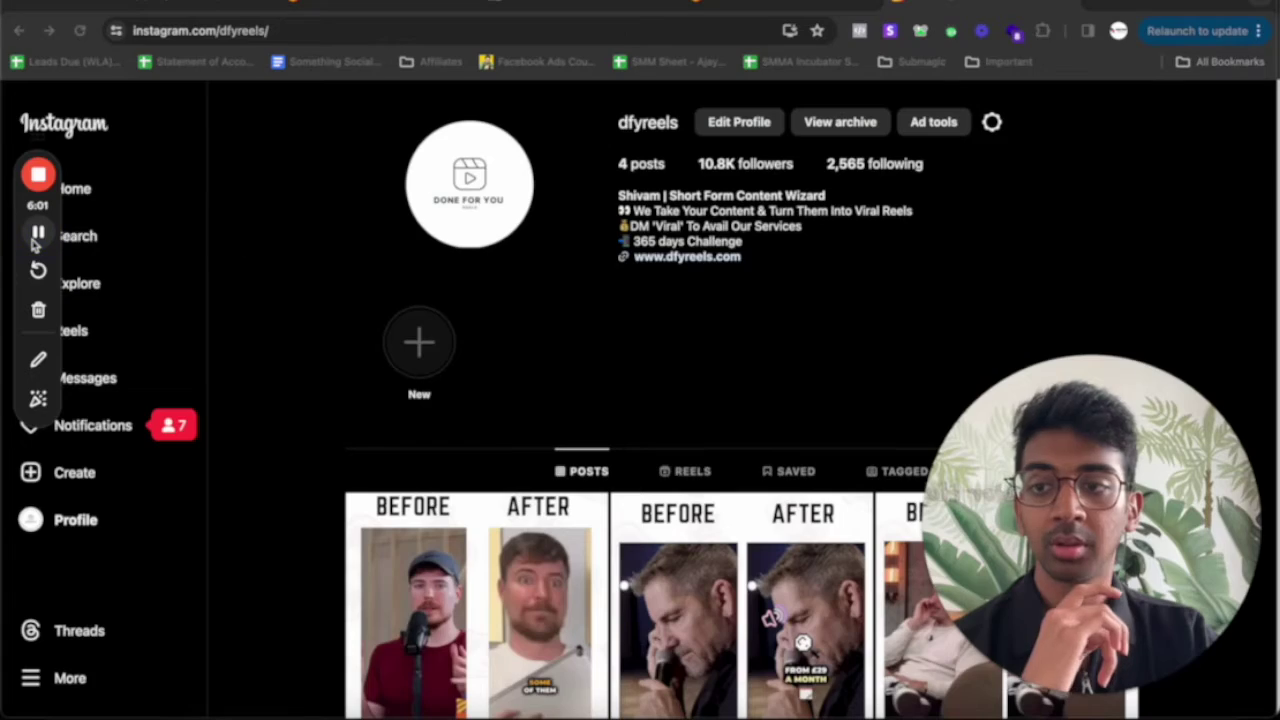
left_click(1043, 31)
left_click(860, 198)
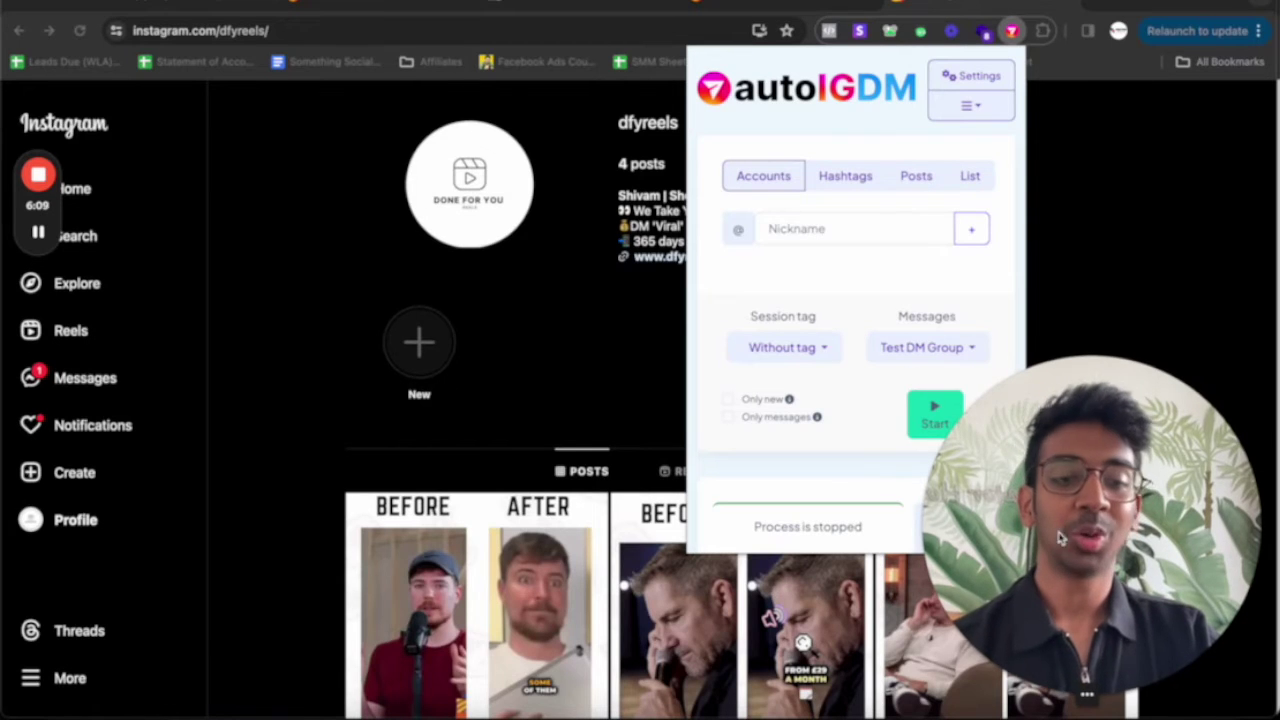
left_click(846, 179)
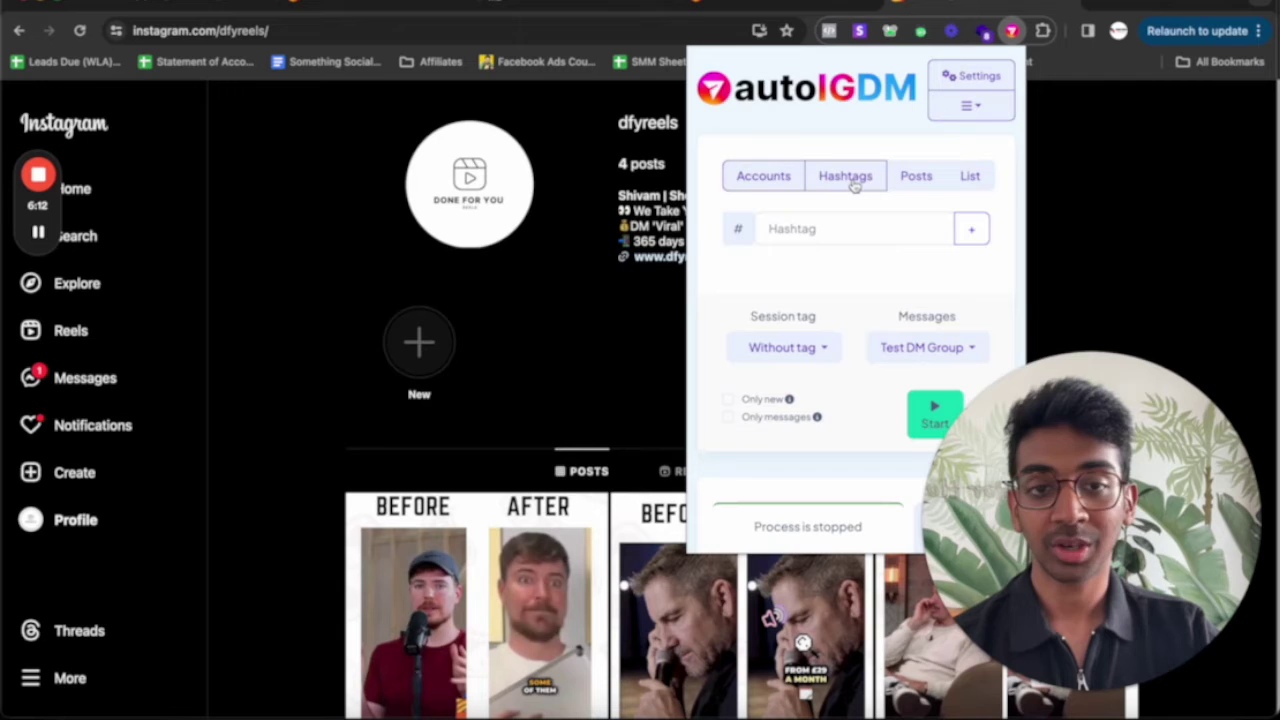
left_click(770, 178)
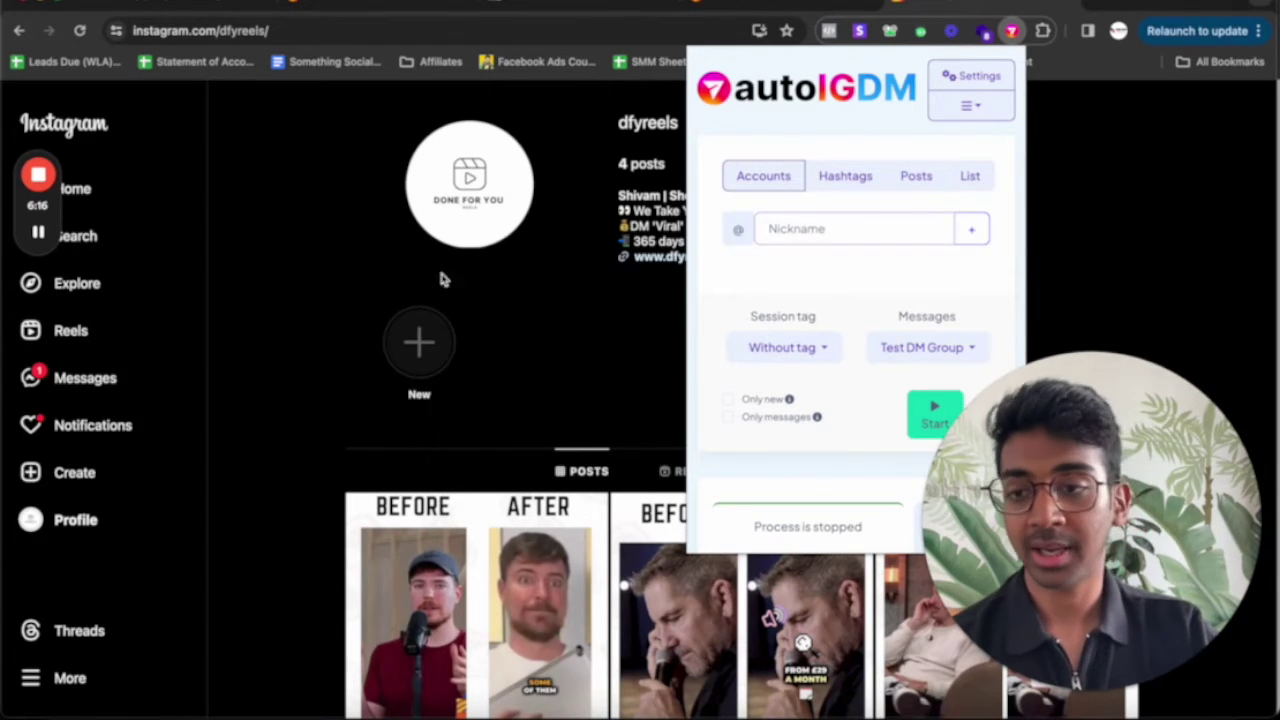
Search Instagram for a creator by name, open the first result, and select their username
left_click(126, 240)
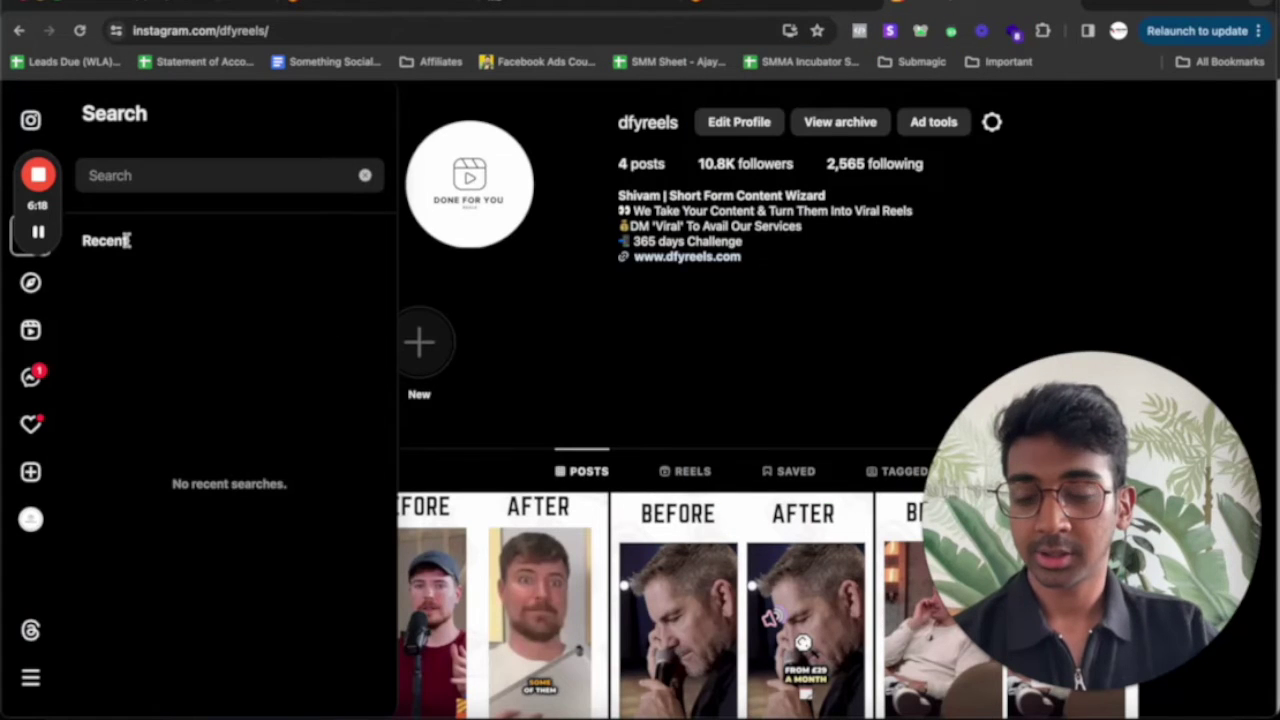
type("serge")
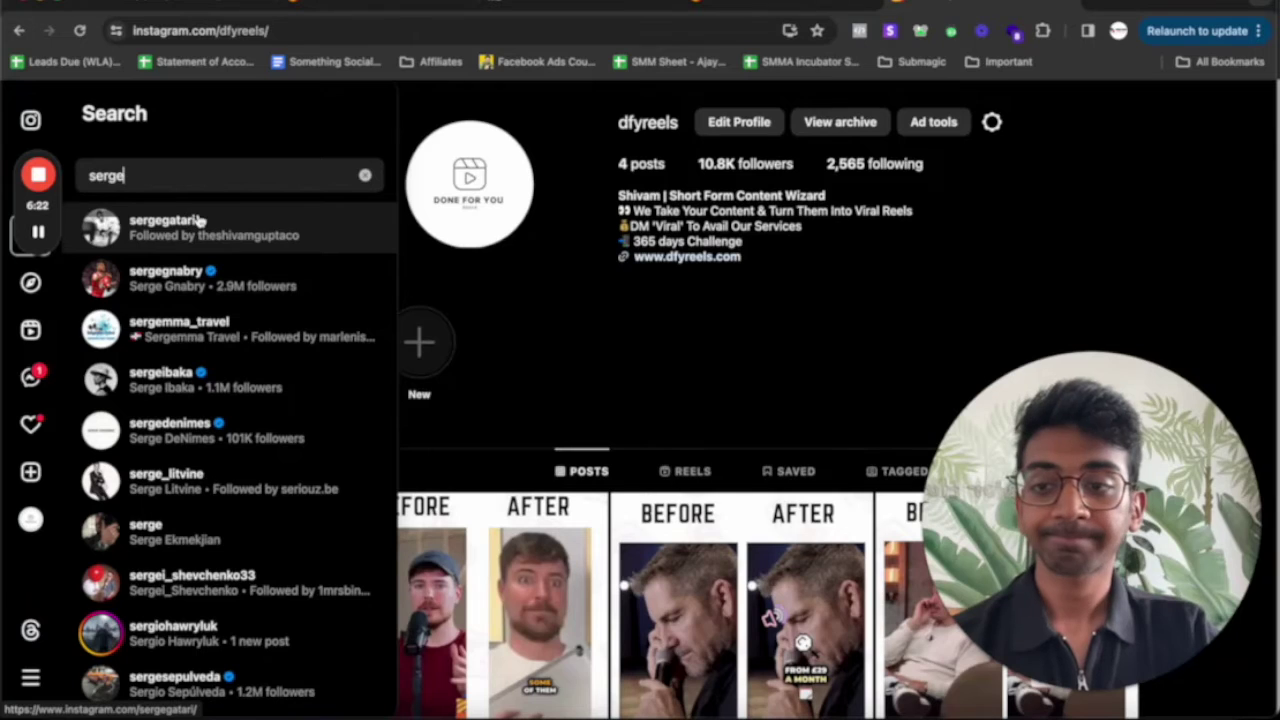
left_click(162, 227)
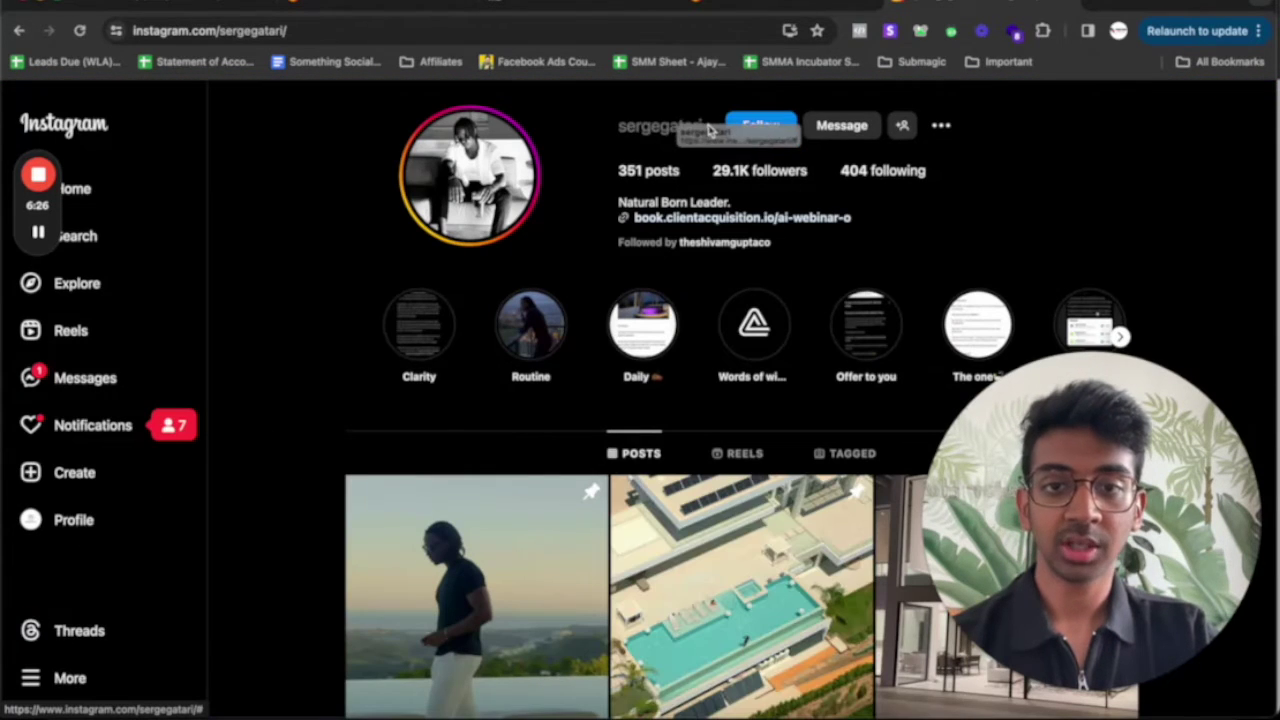
left_click_drag(712, 152, 620, 120)
key("super+c")
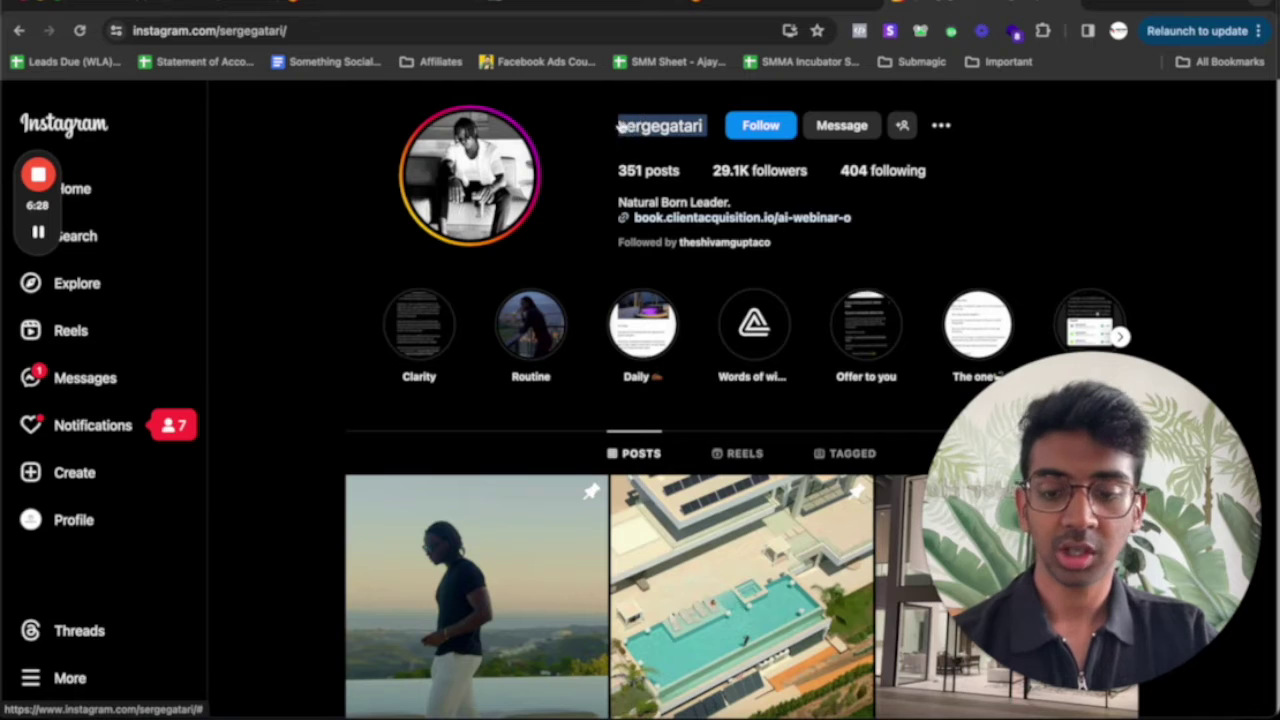
Paste the creator's username into AutoIGDM's Nickname field and add it as a target account
left_click(1043, 30)
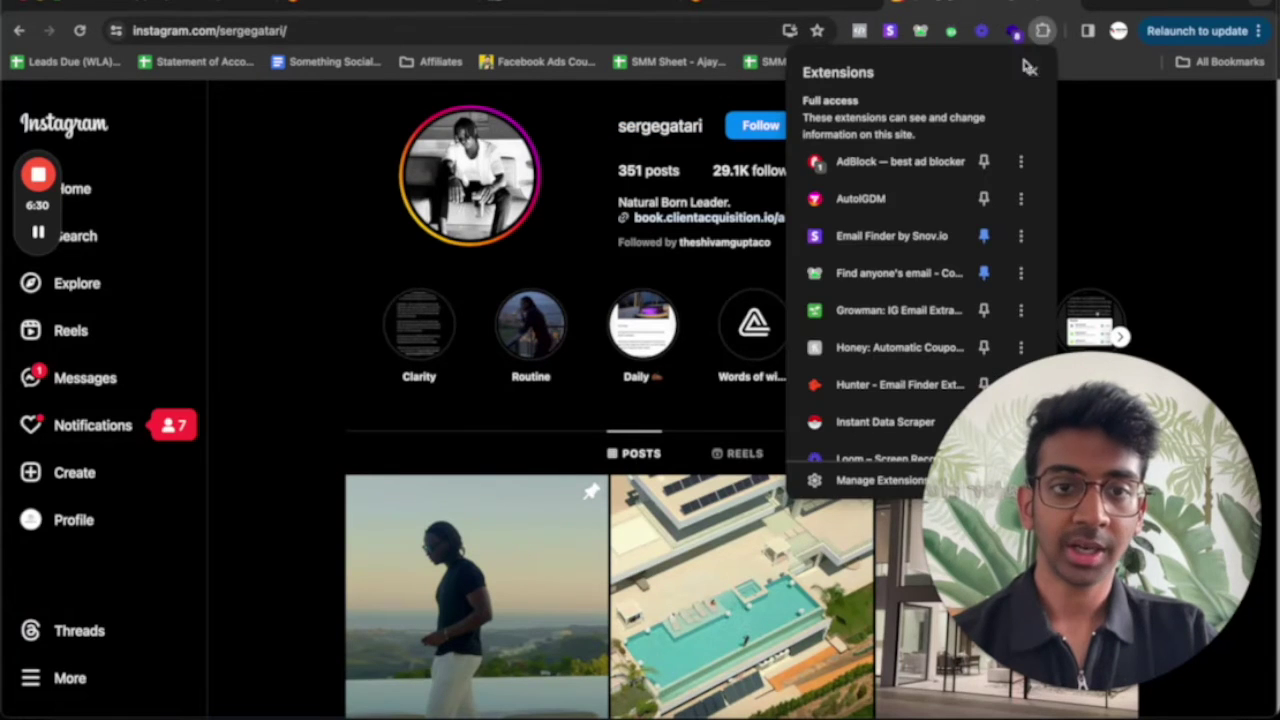
left_click(885, 198)
left_click(780, 232)
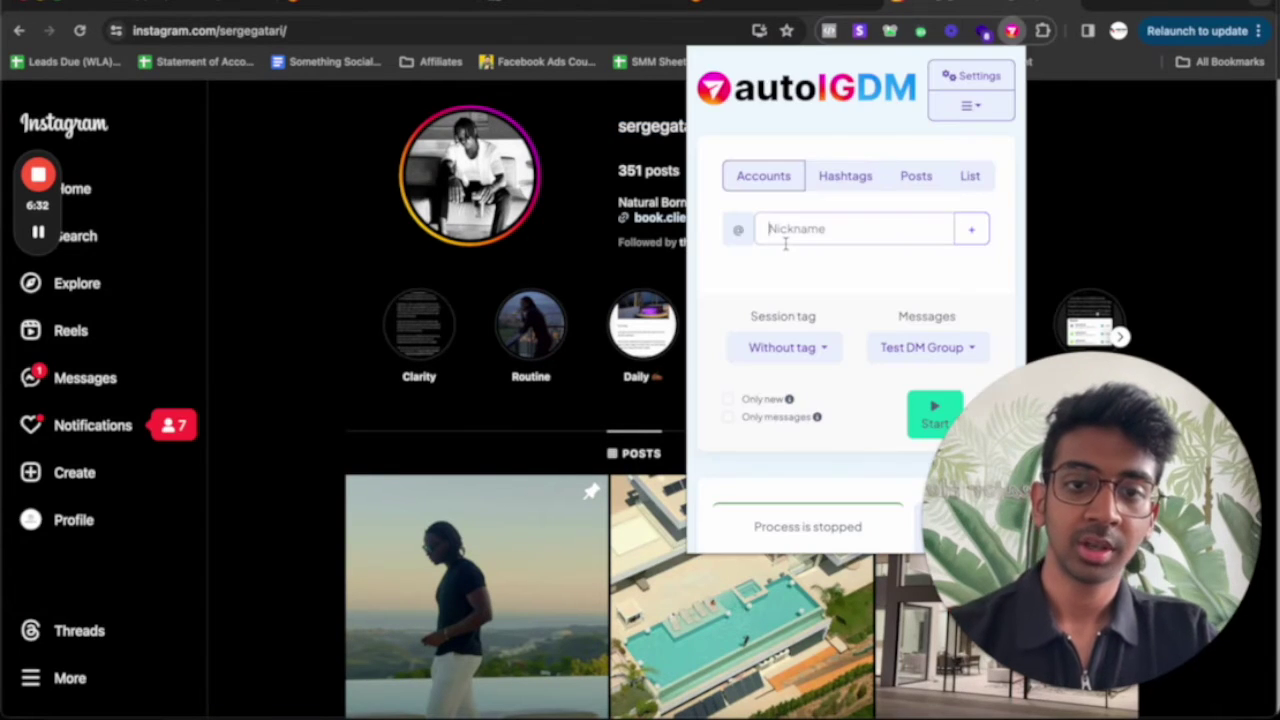
key("super+v")
left_click(966, 231)
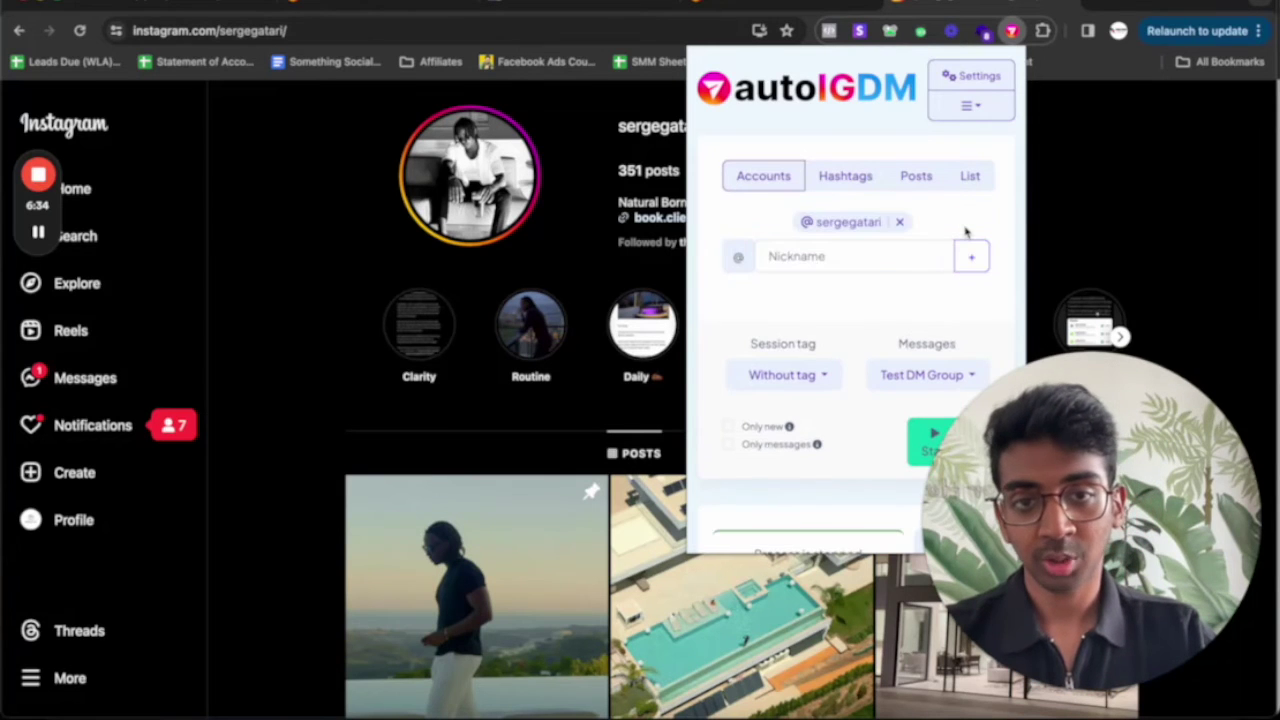
Look over the panel, then switch from Hashtags to Posts targeting
scroll(830, 293, "down", 3)
scroll(840, 195, "up", 3)
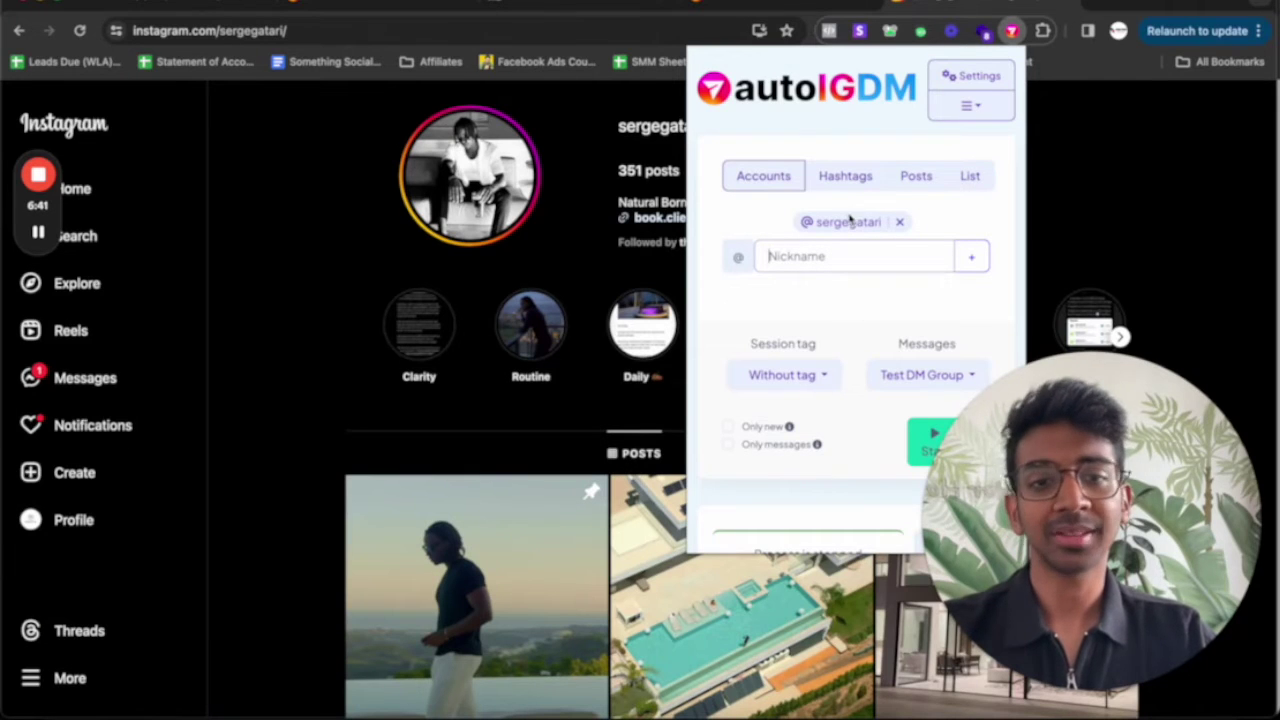
left_click(855, 176)
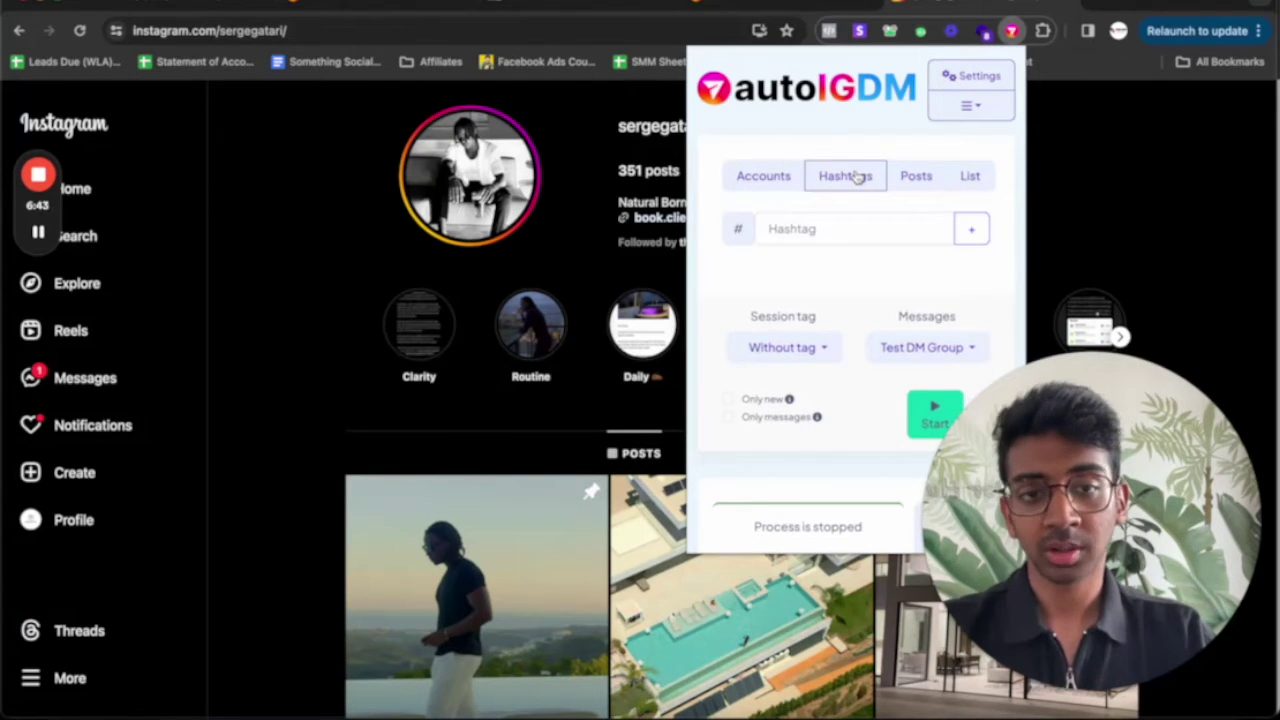
left_click(915, 176)
Copy the creator's first post link and paste it into AutoIGDM's post targeting
left_click(478, 546)
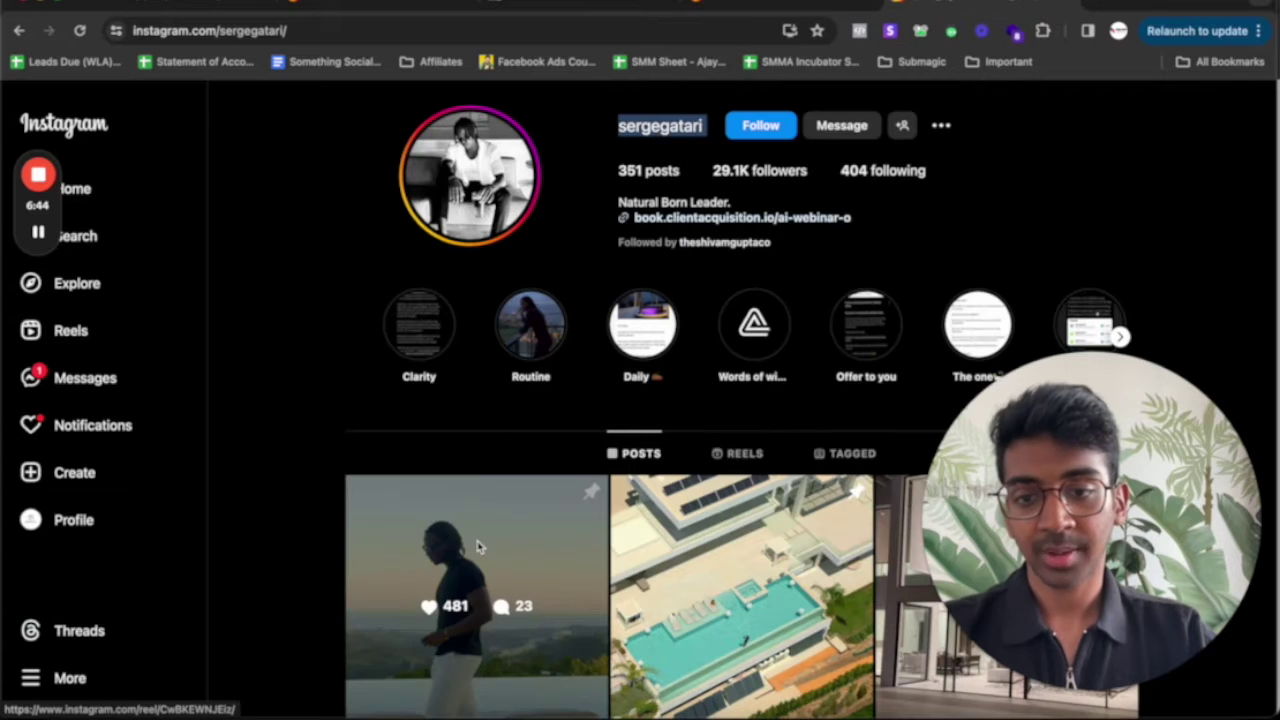
left_click(514, 516)
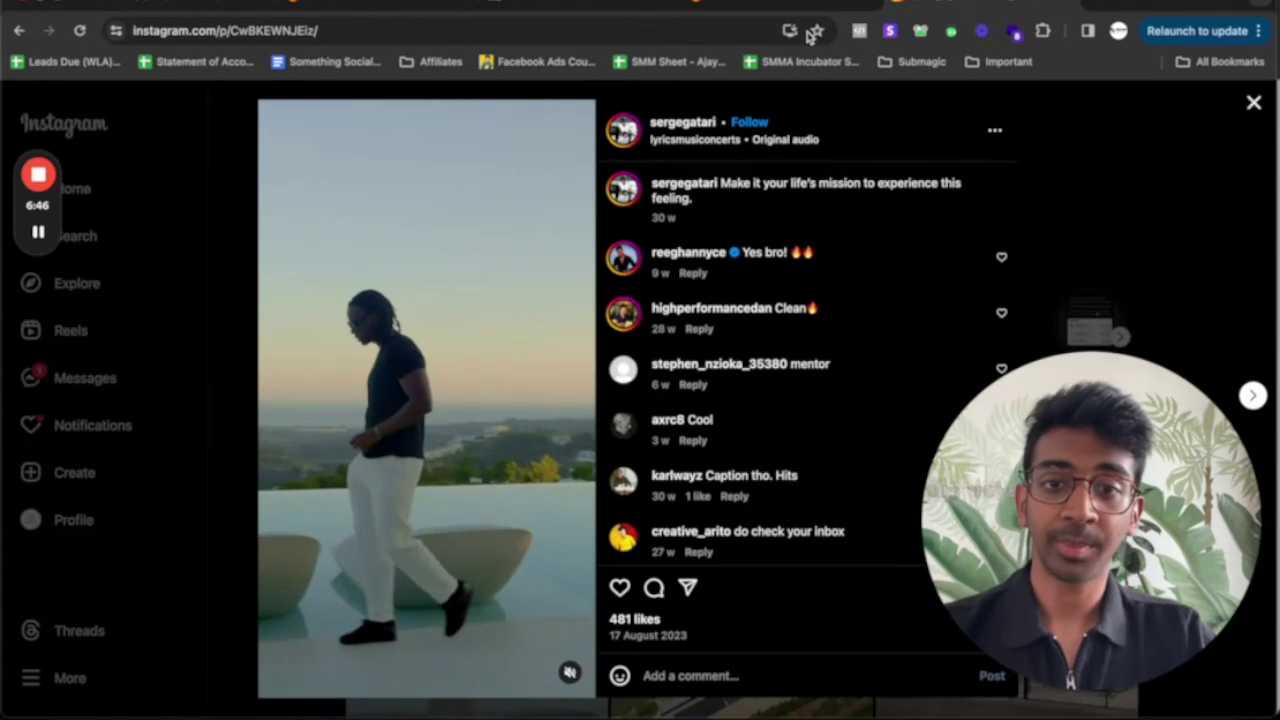
left_click(737, 31)
key("super+c")
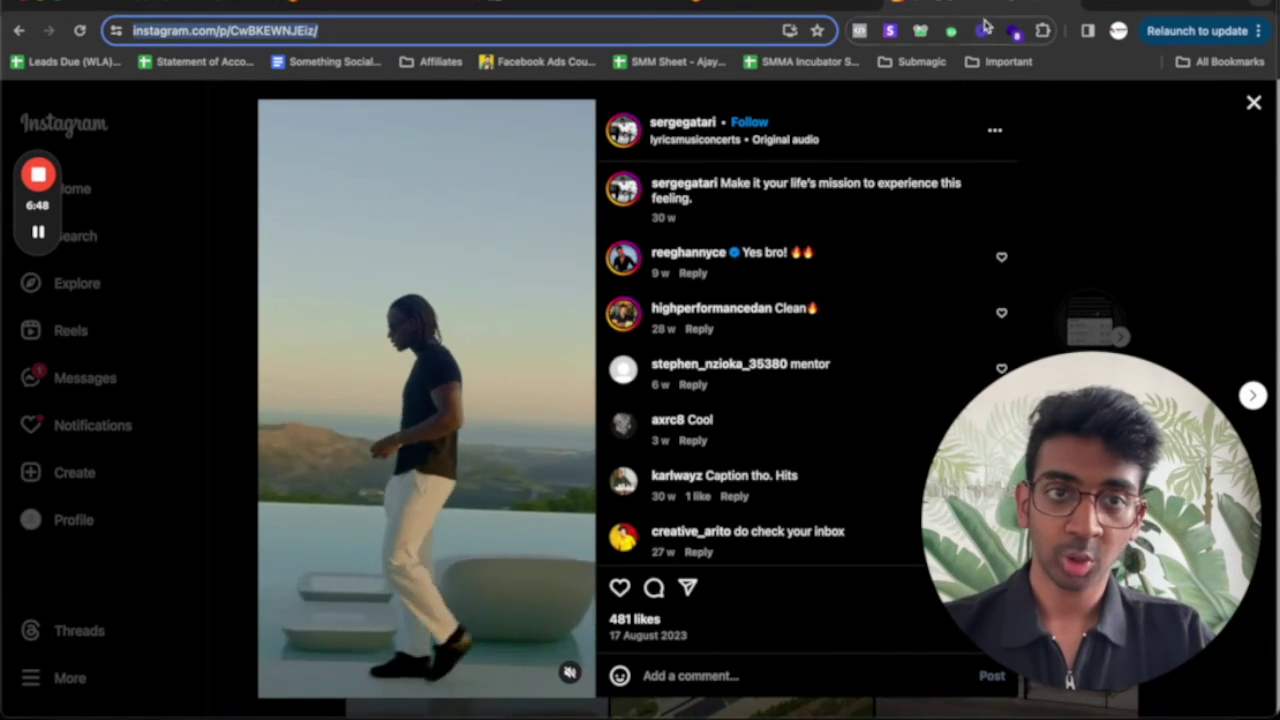
left_click(1043, 30)
left_click(900, 193)
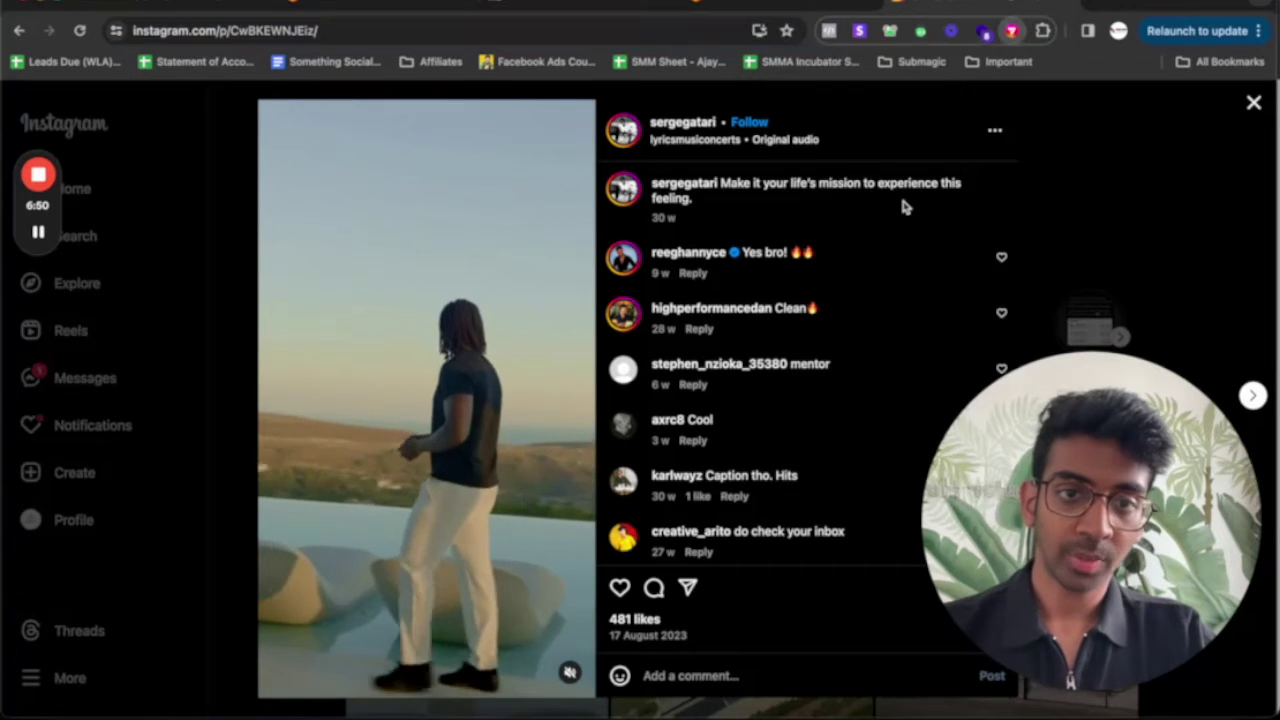
left_click(843, 229)
key("super+v")
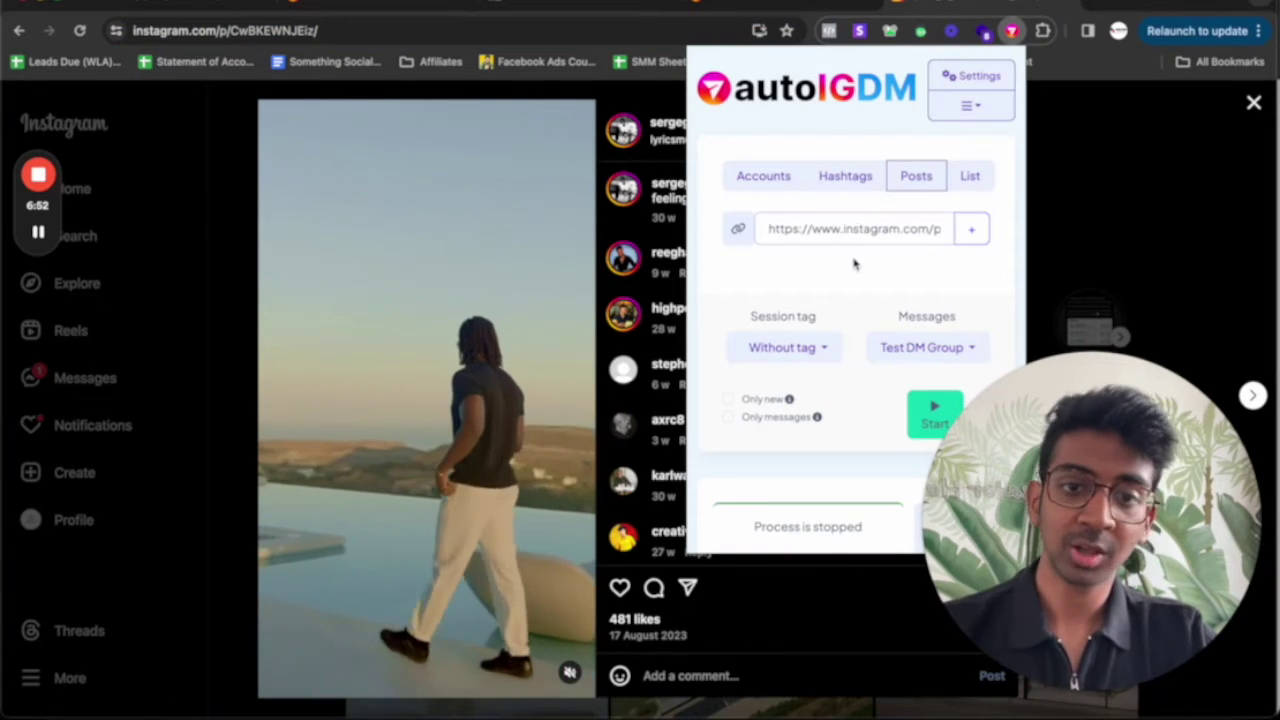
Tag the post session as 1st Message and keep Test DM Group as its messages
scroll(854, 268, "down", 2)
left_click(812, 252)
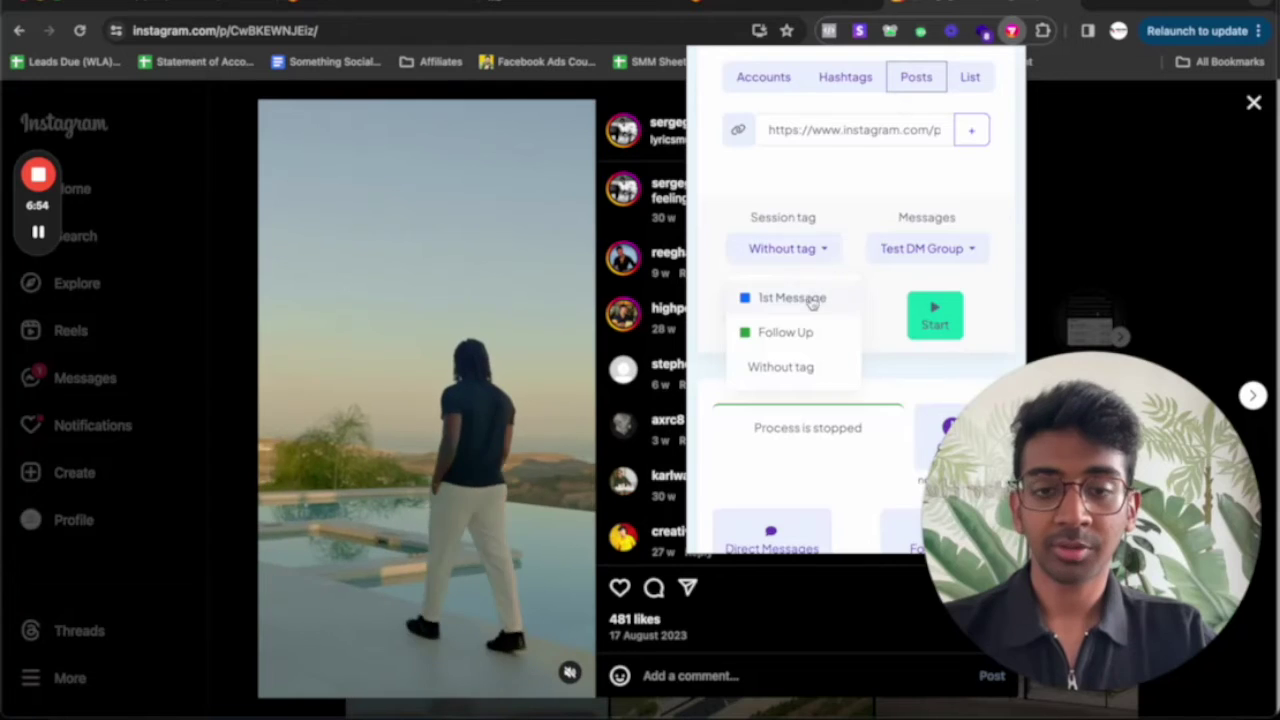
left_click(775, 294)
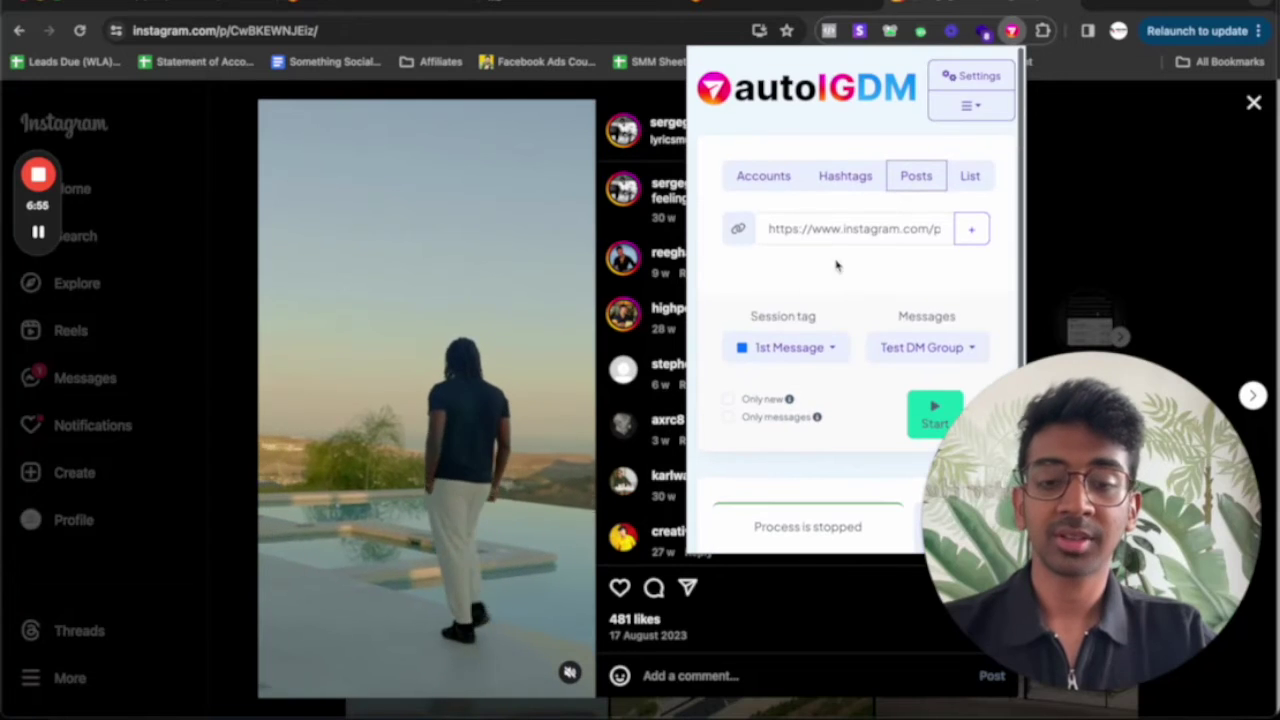
left_click(929, 347)
left_click(929, 347)
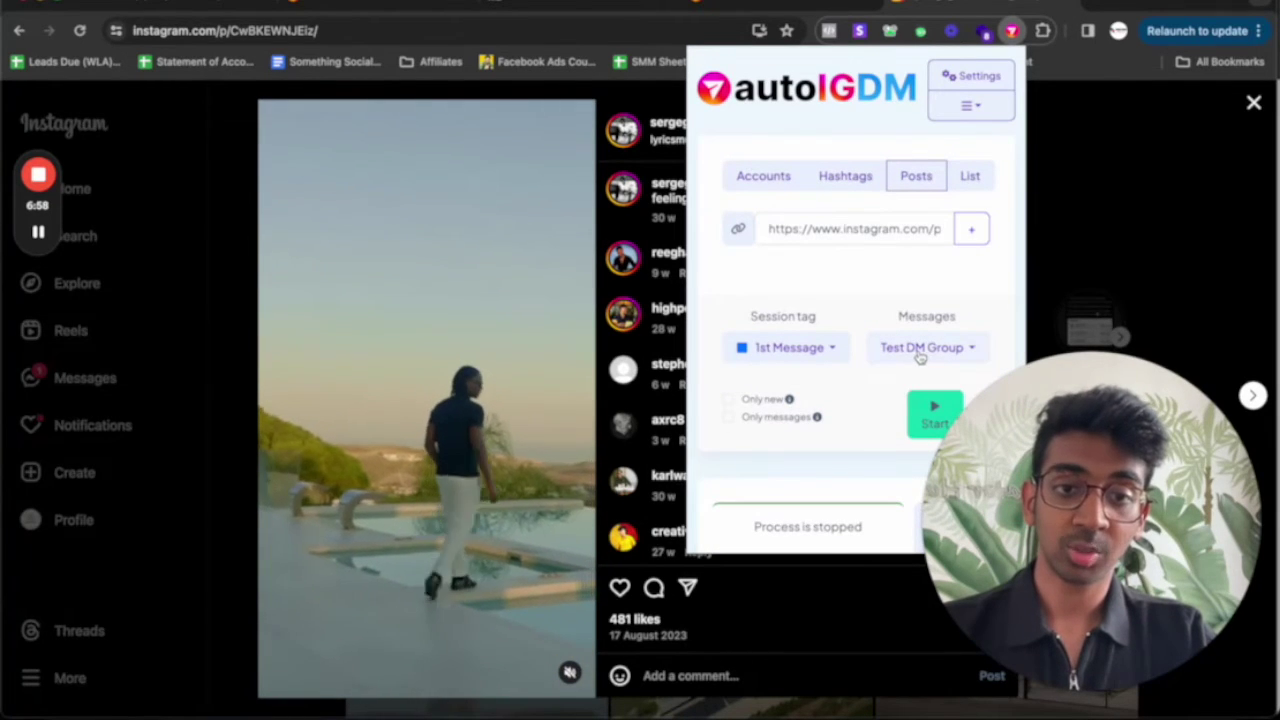
left_click(891, 349)
left_click(891, 351)
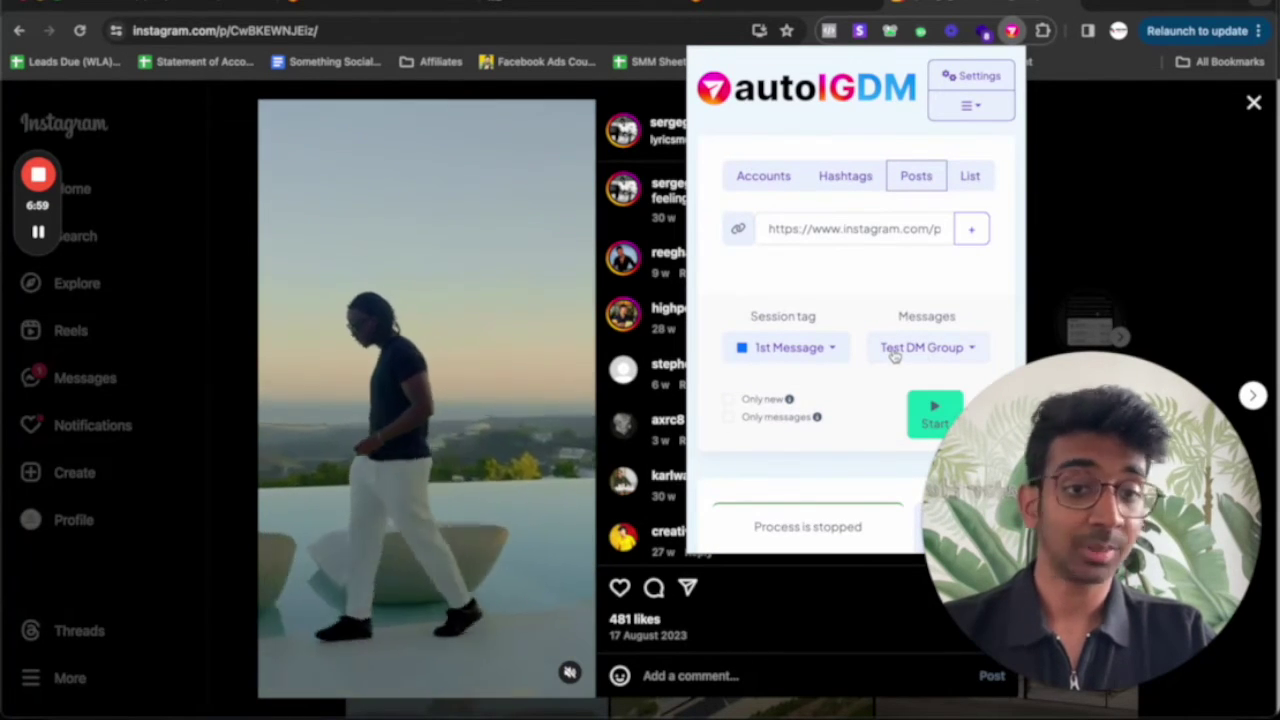
Enable both the Only new and Only messages options
left_click(728, 399)
mouse_move(788, 401)
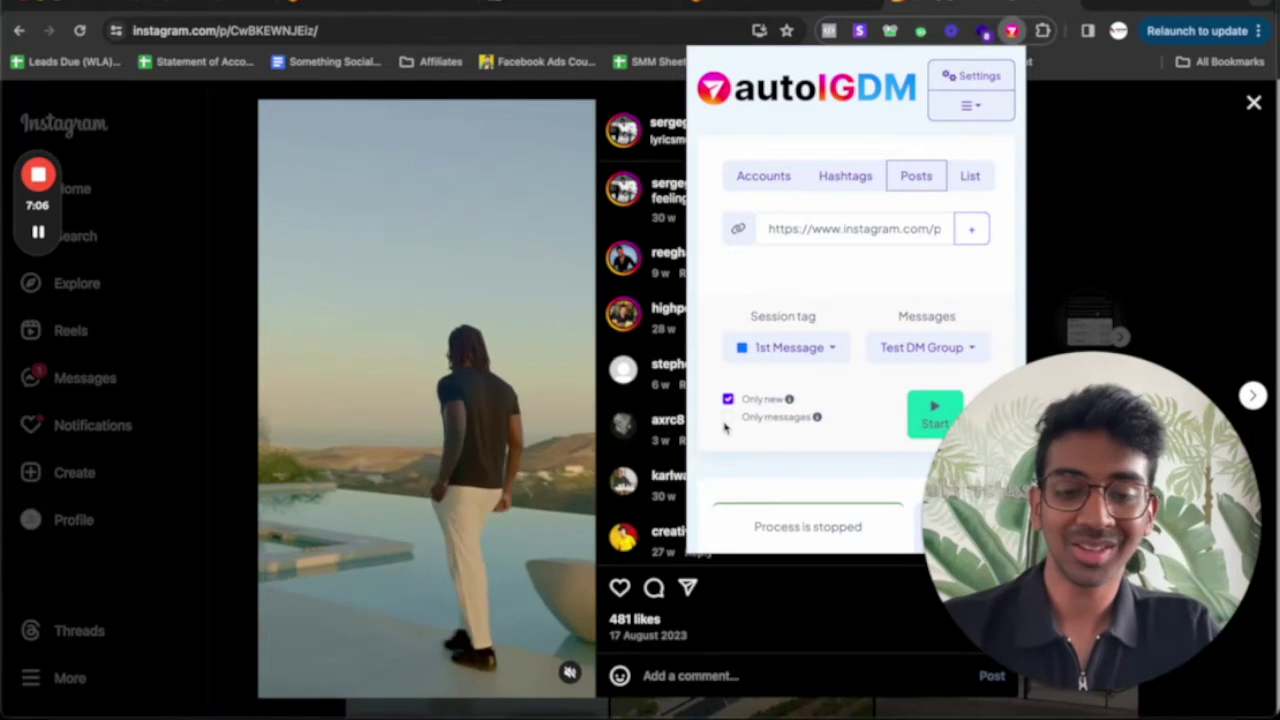
scroll(743, 400, "down", 1)
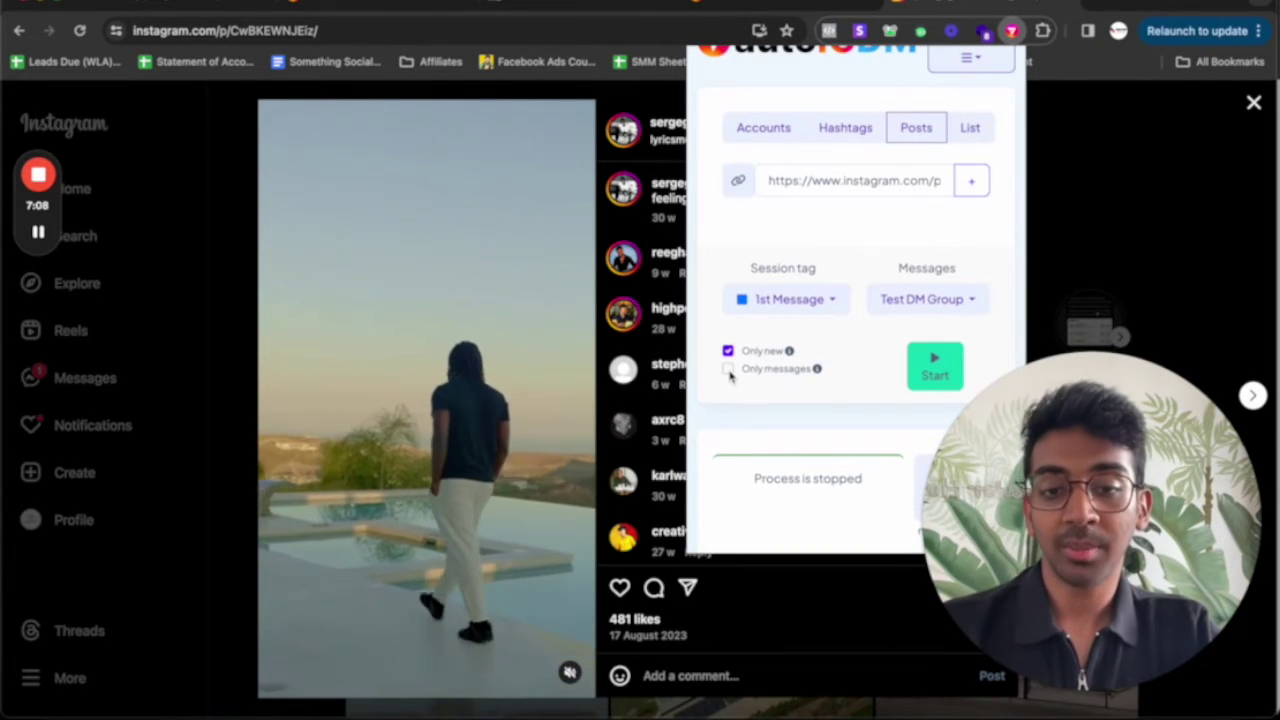
left_click(728, 370)
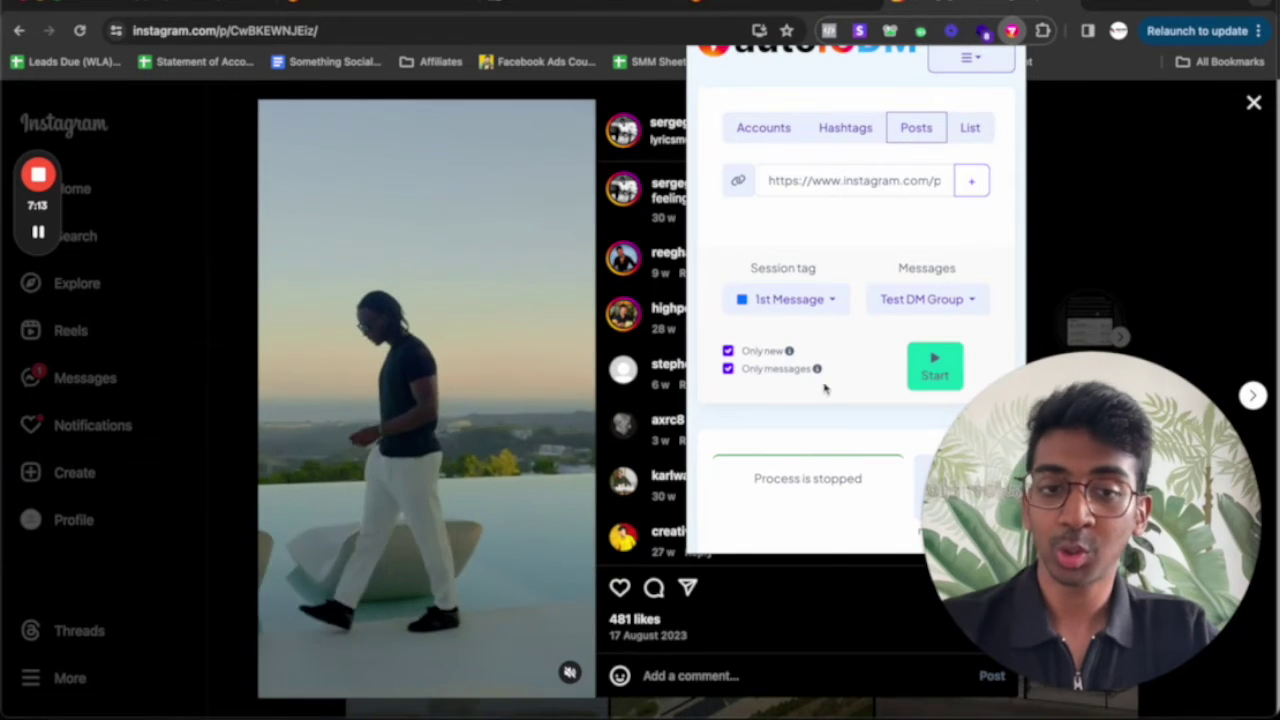
scroll(829, 392, "up", 1)
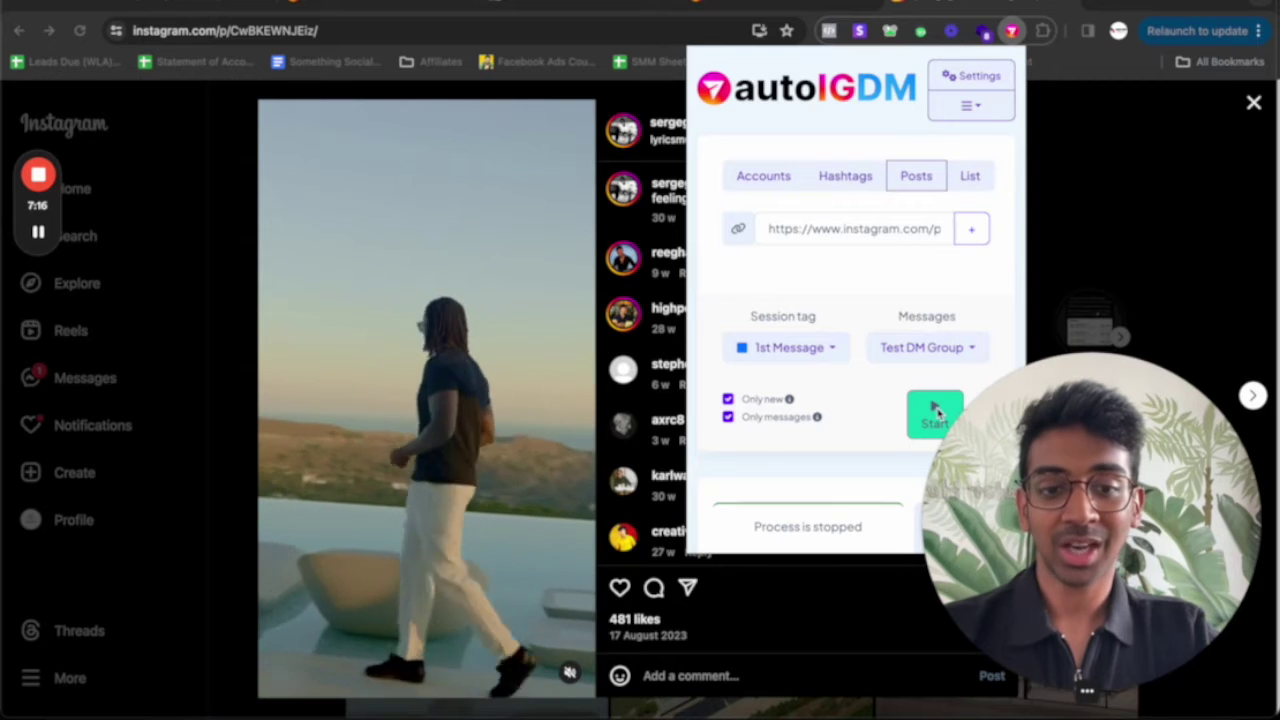
scroll(880, 420, "down", 4)
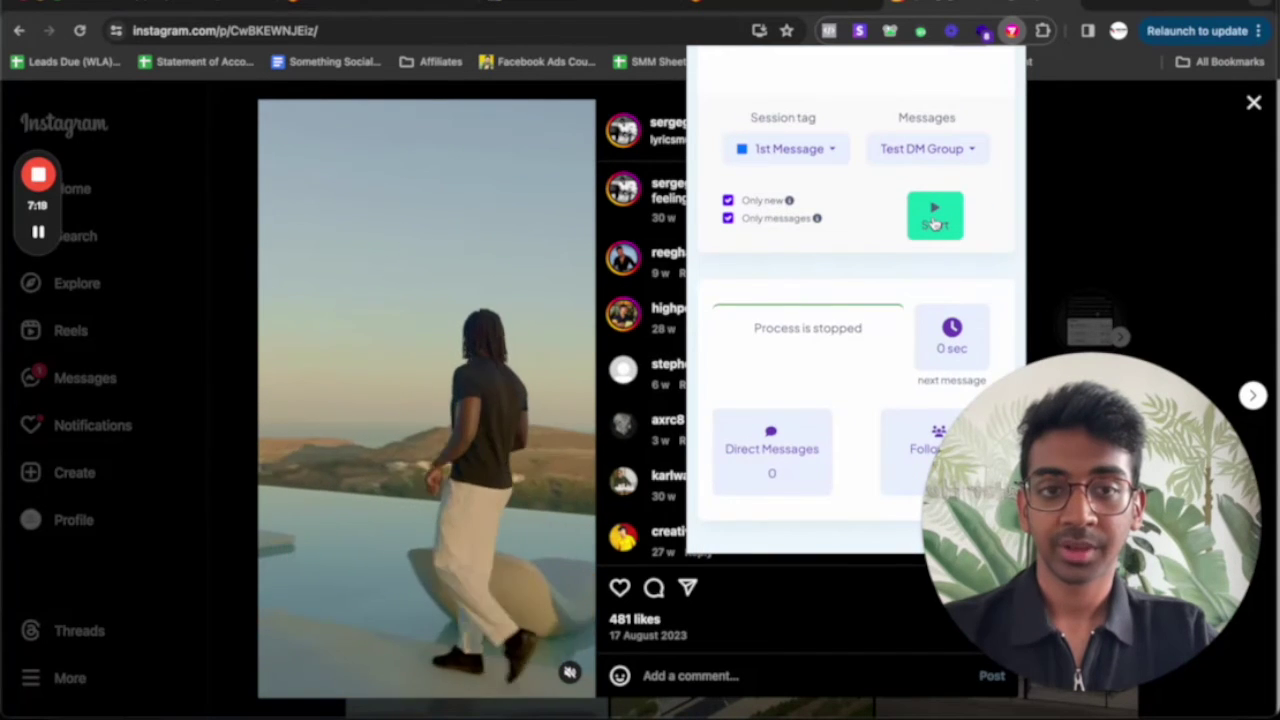
Add post /p/CwBKEWNJEiz as a target, start the DM campaign, and open a new tab
left_click(930, 215)
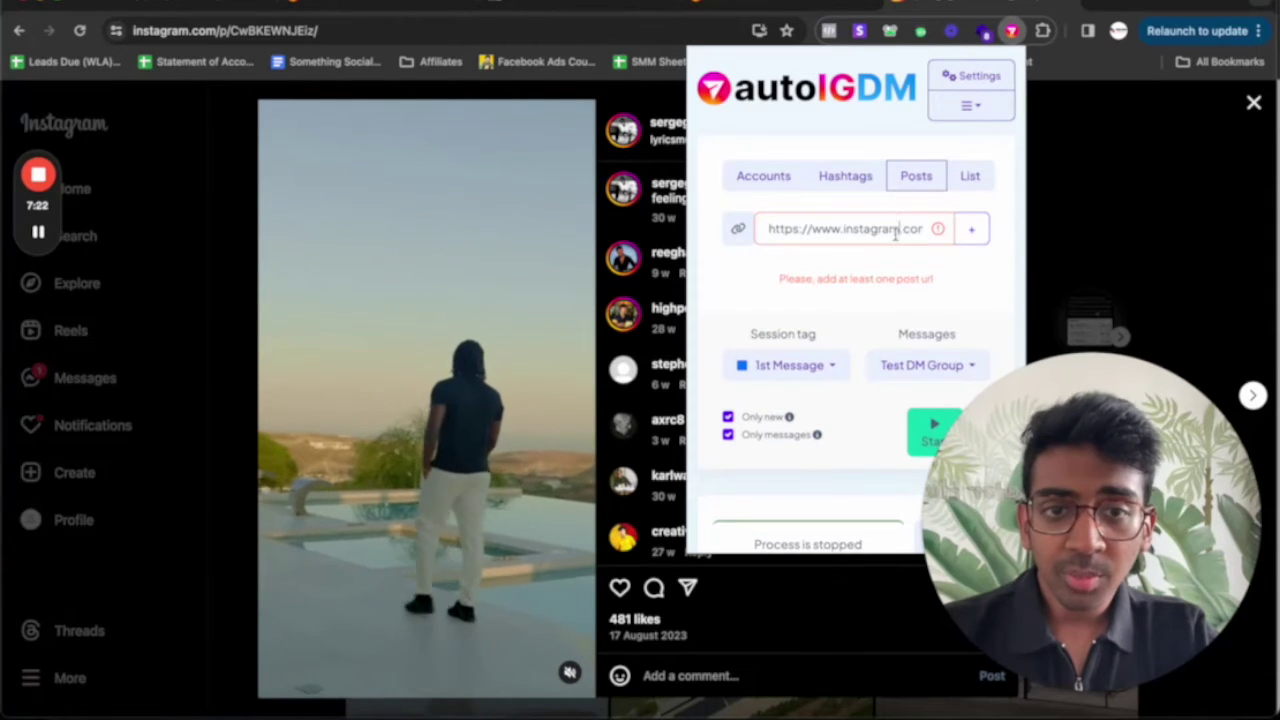
triple_click(900, 231)
type("https://www.instagram.com/p/CwBKEWNJEiz/")
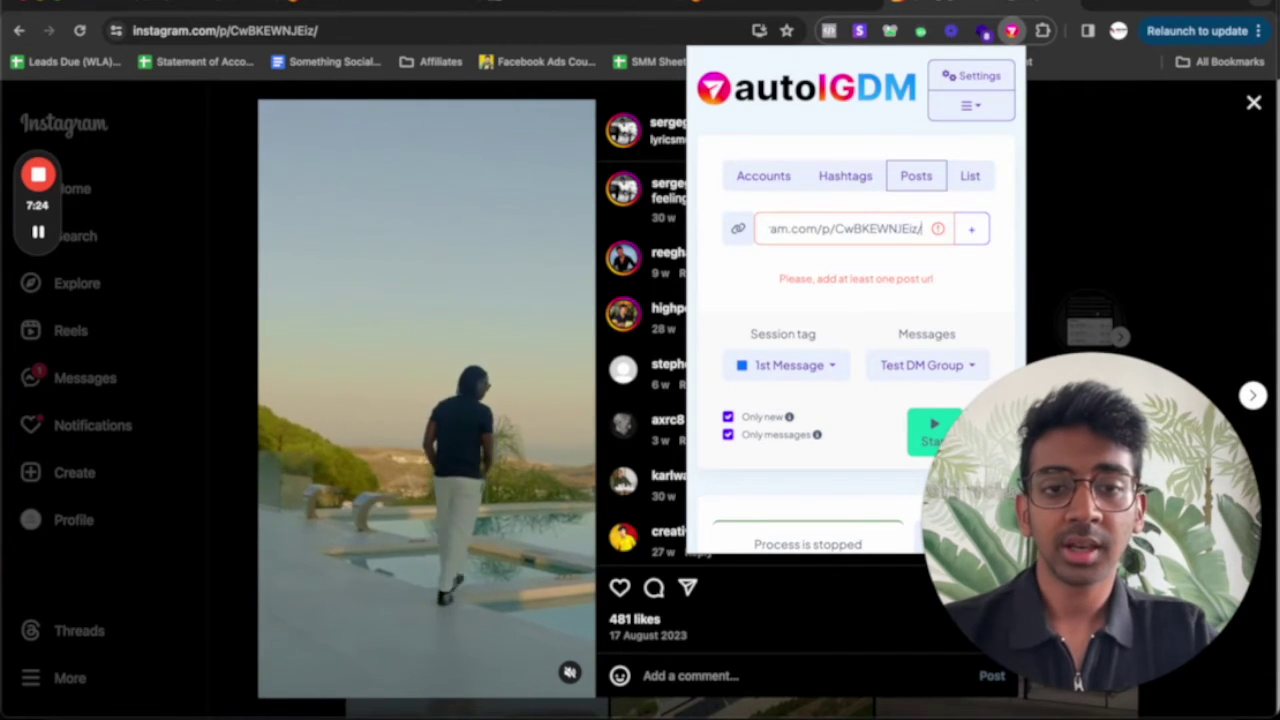
left_click(971, 229)
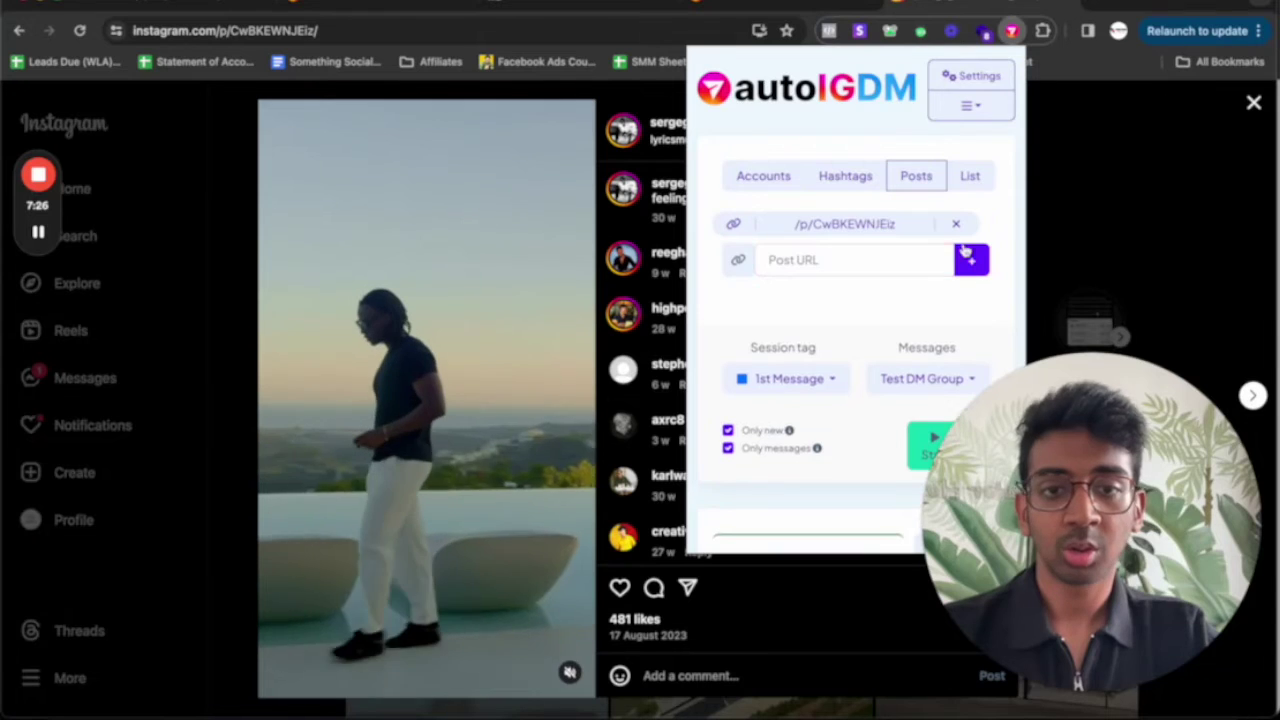
scroll(840, 288, "down", 5)
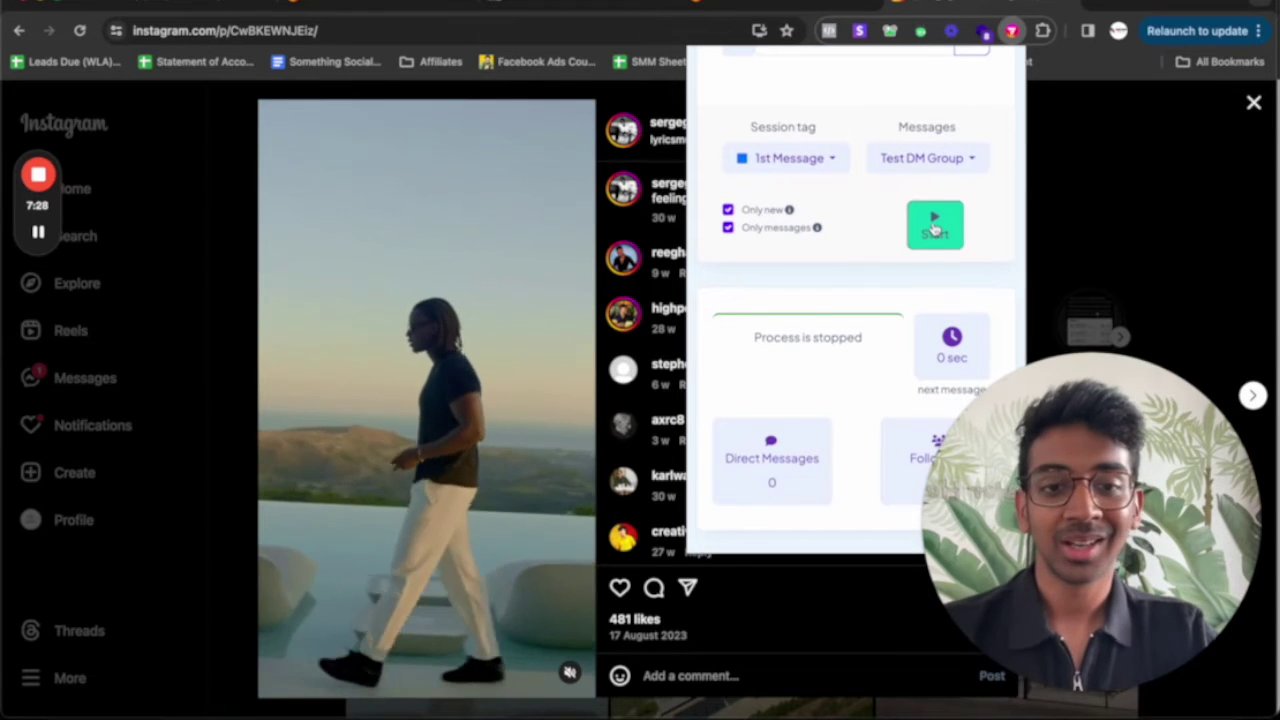
left_click(930, 230)
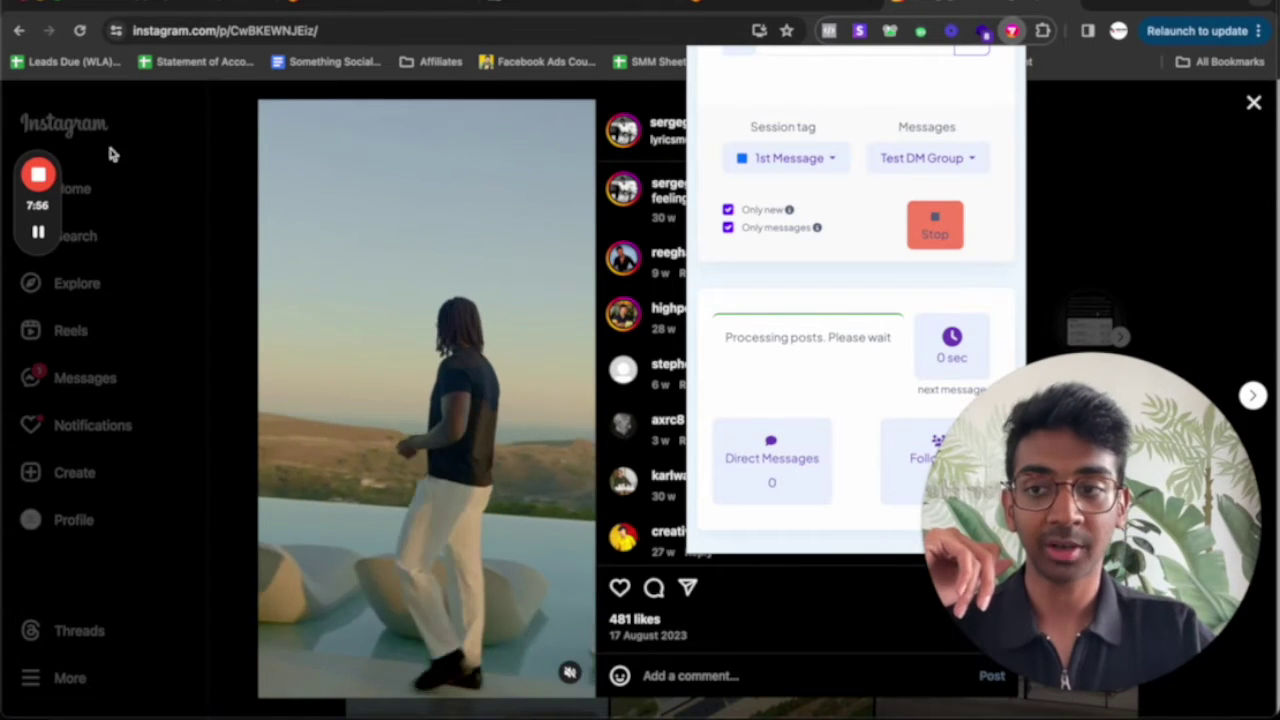
key("super+t")
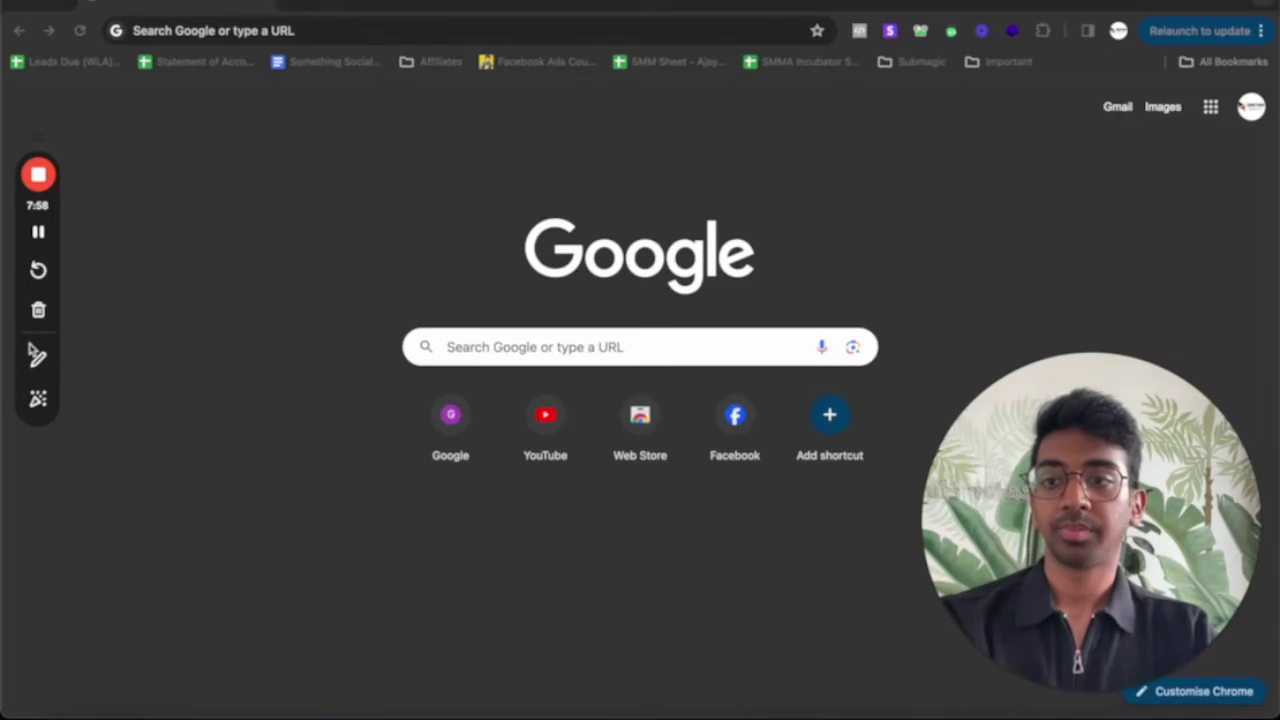
Go to instagram.com/direct/inbox/ and start a new chat with the commenter's account
type("instagram.com/direct/inbox/")
key("Return")
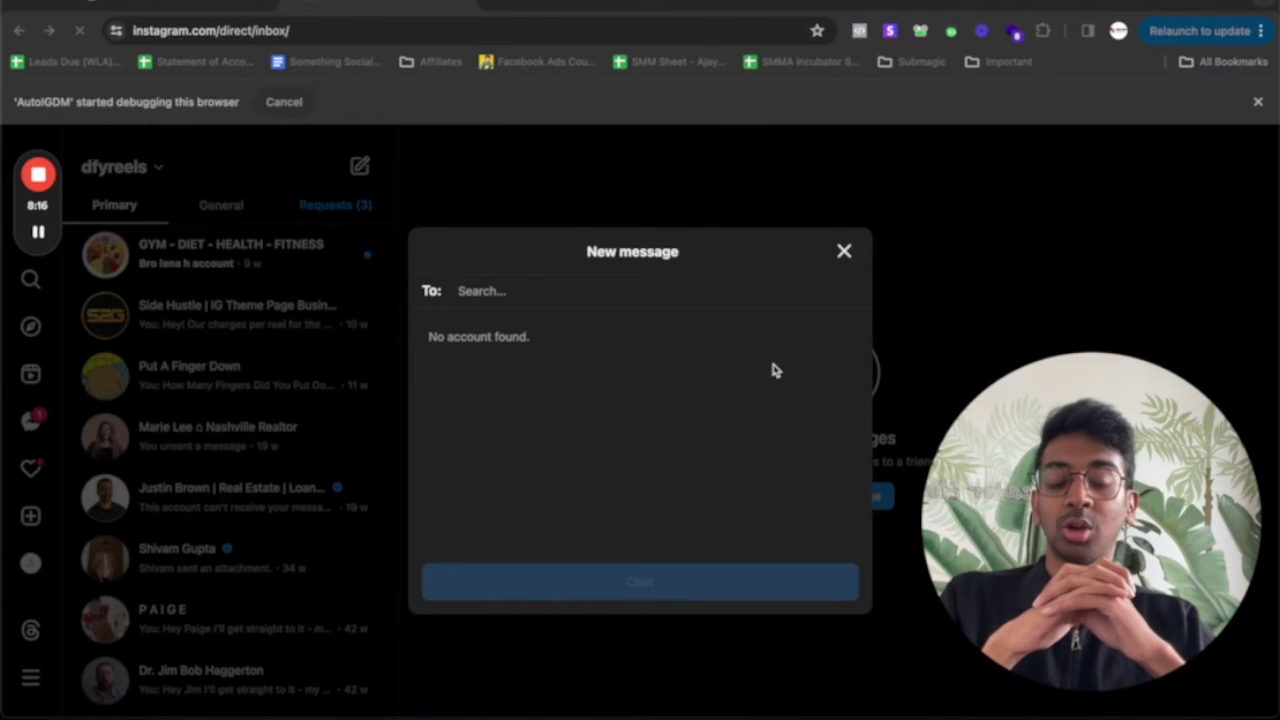
type("guzzman.grow")
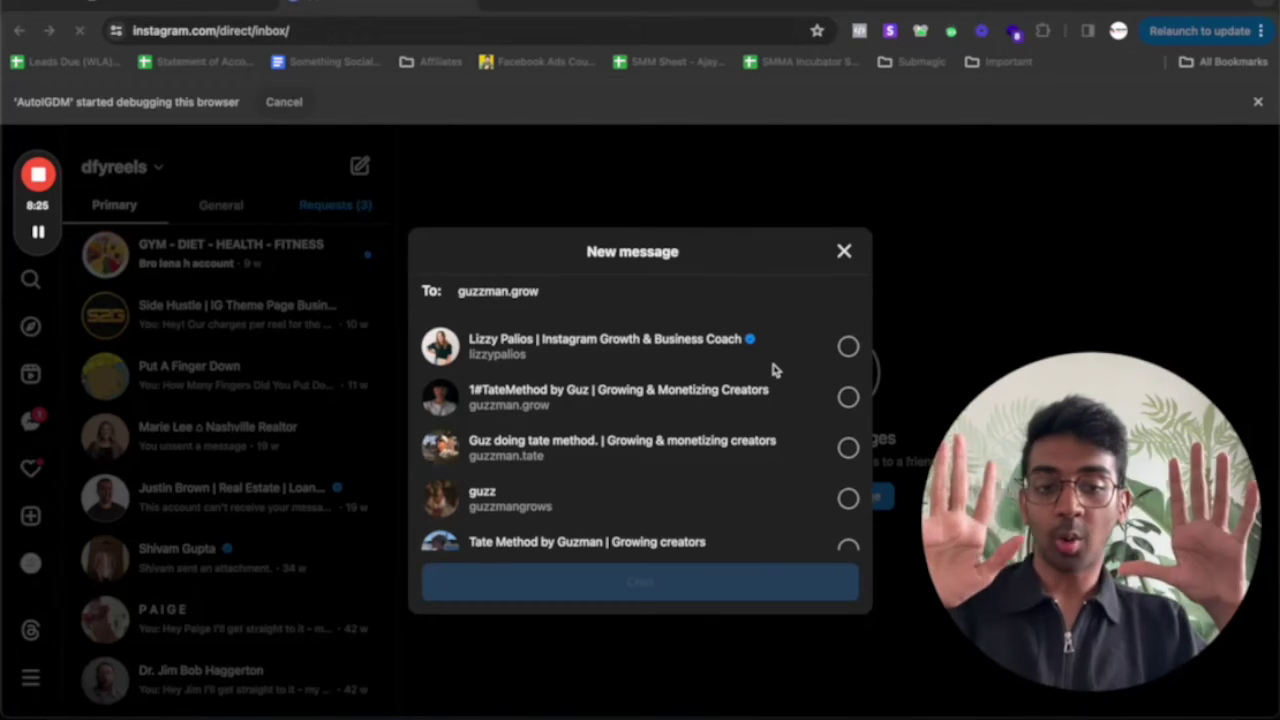
left_click(772, 370)
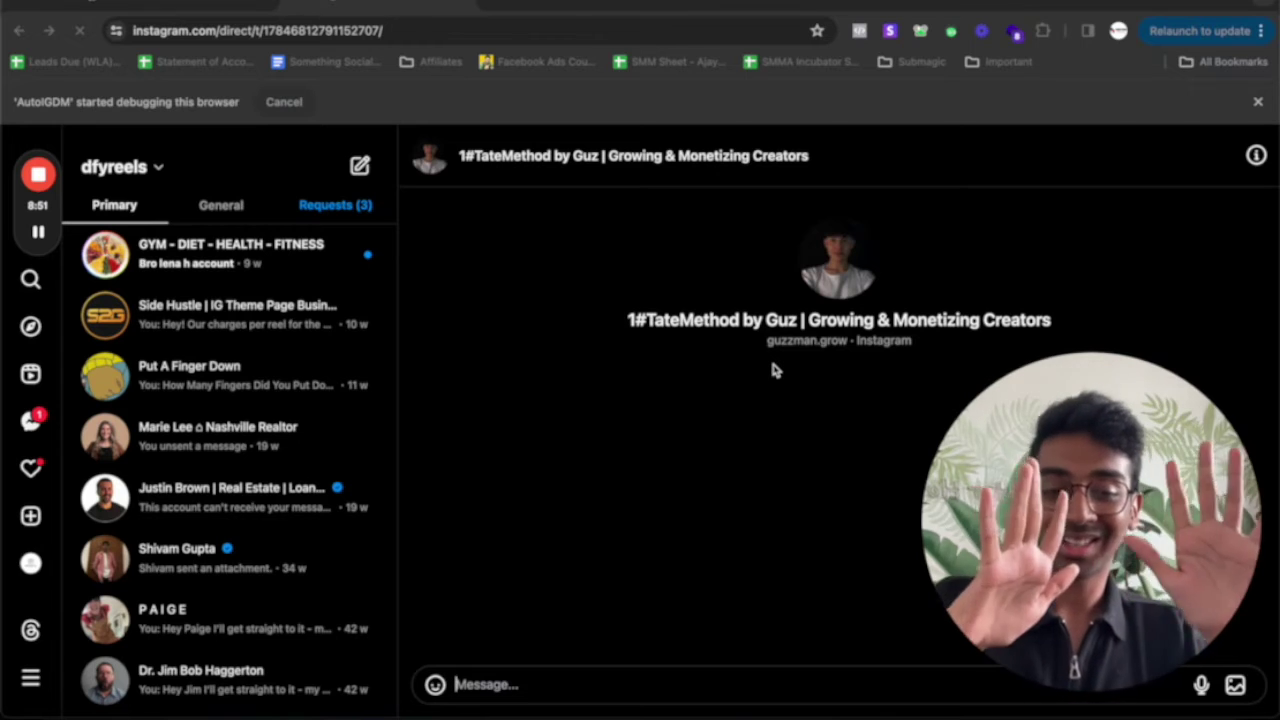
Send the greeting DM asking about a setter for their business, then return to AutoIGDM
type("Hell")
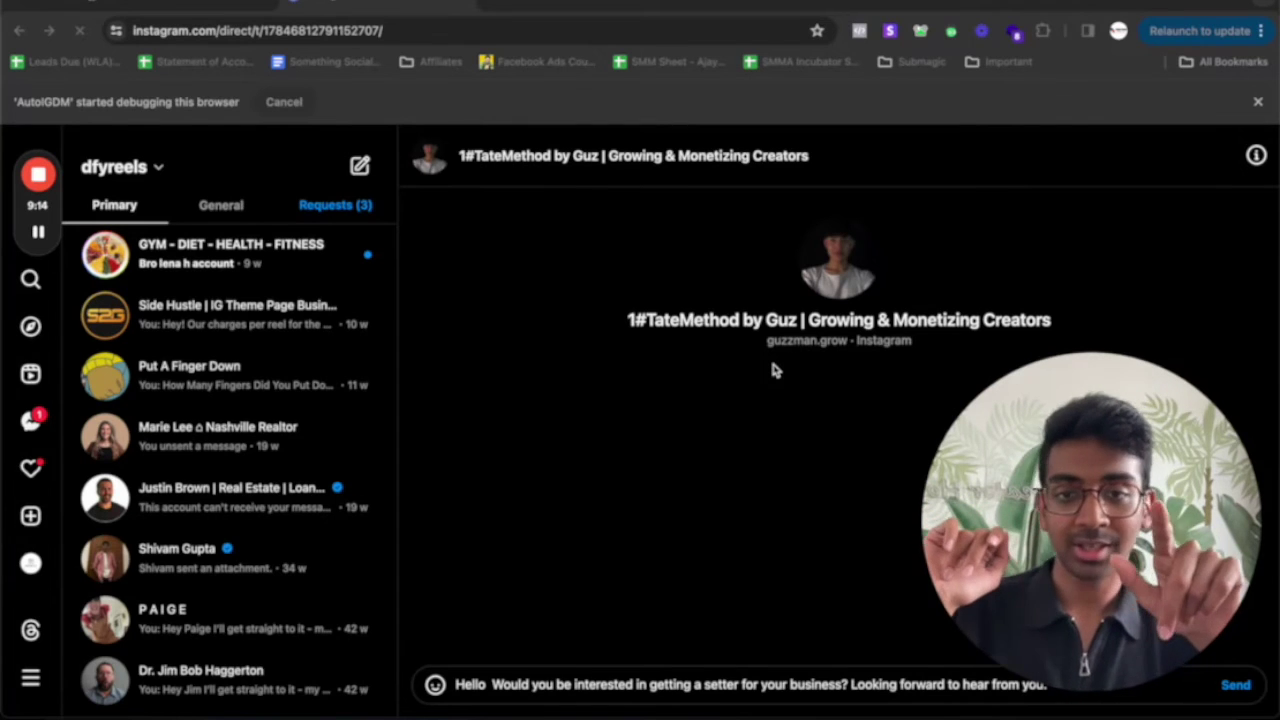
key("Return")
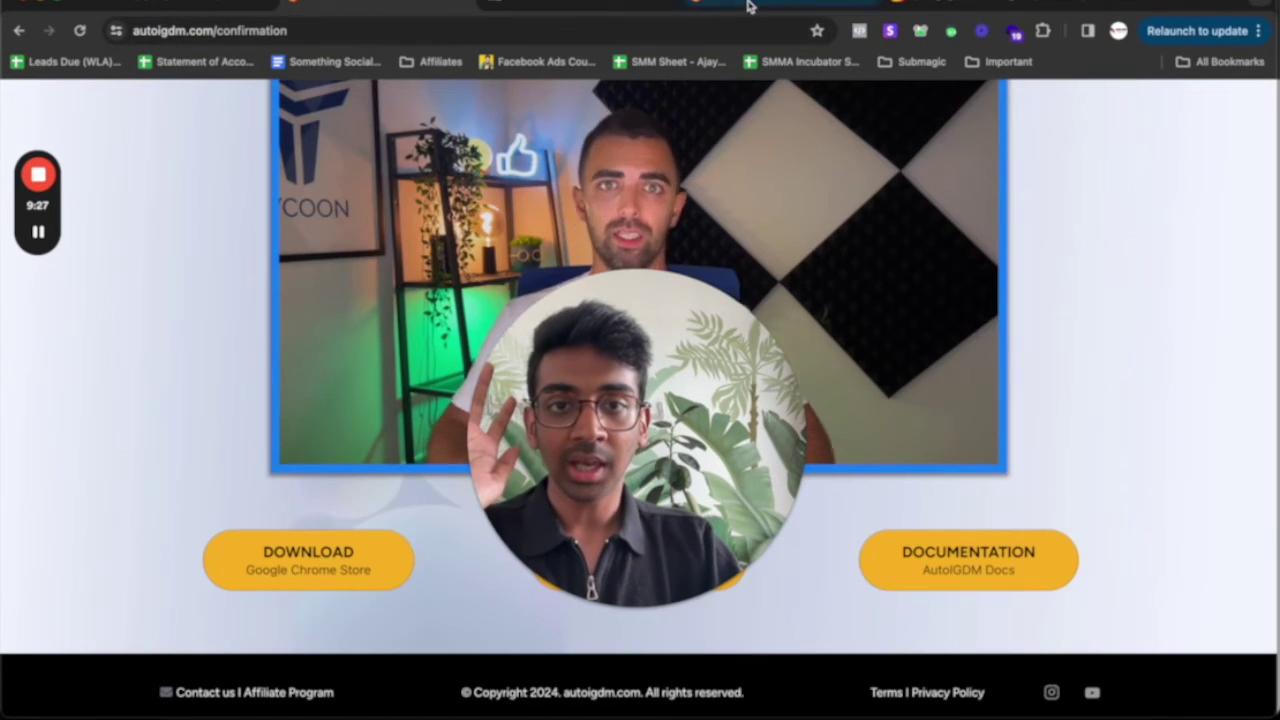
left_click(749, 6)
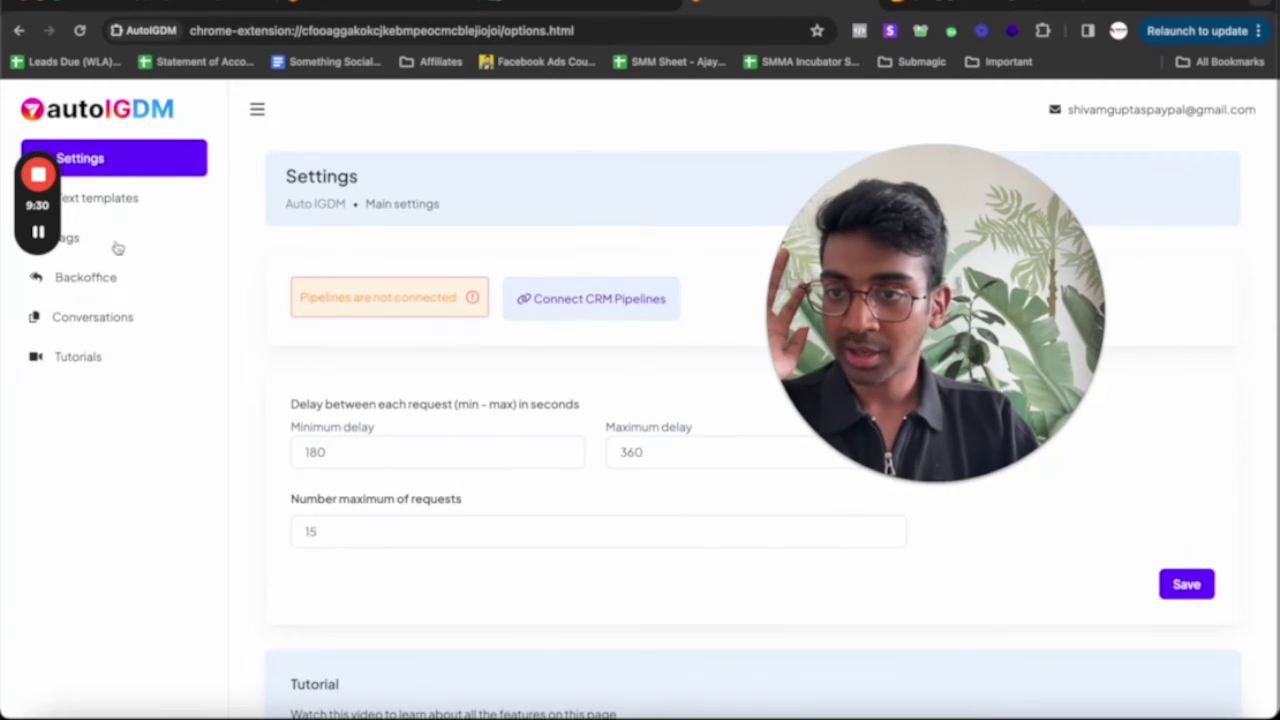
Check the messaged creator under 1st Message in Backoffice, then start a new conversation template
left_click(86, 277)
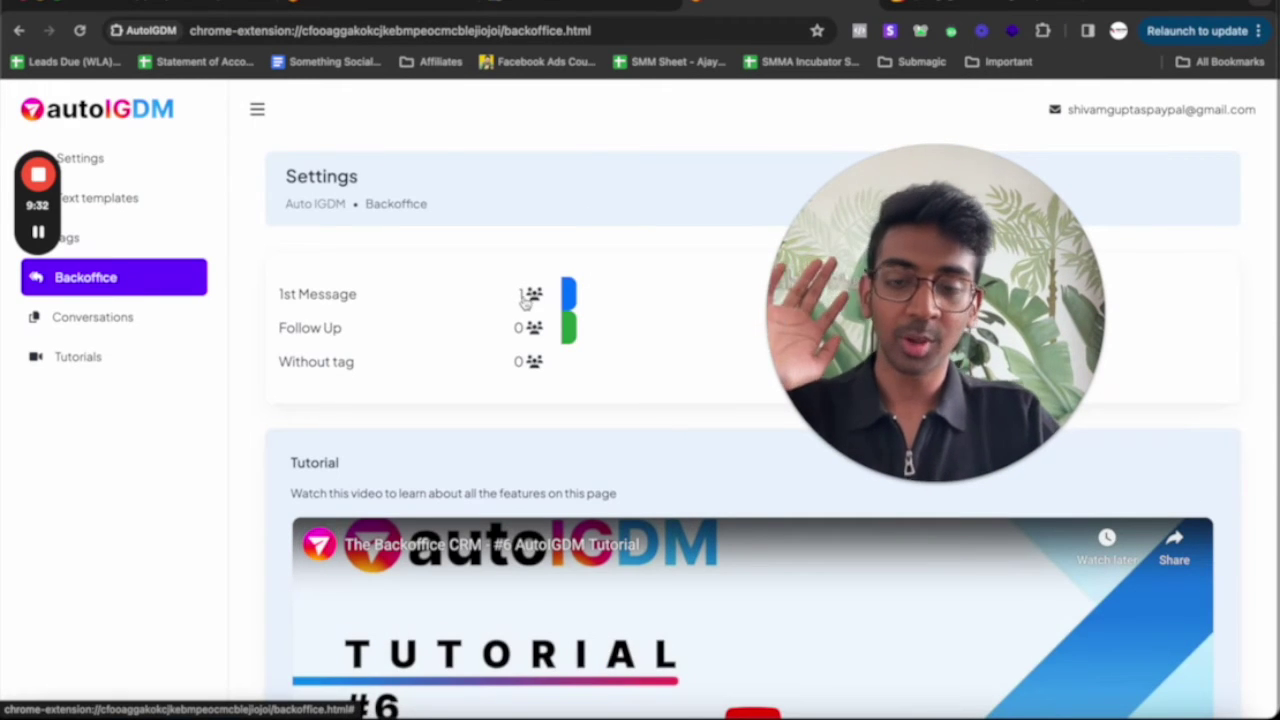
left_click(528, 294)
left_click_drag(857, 318, 175, 320)
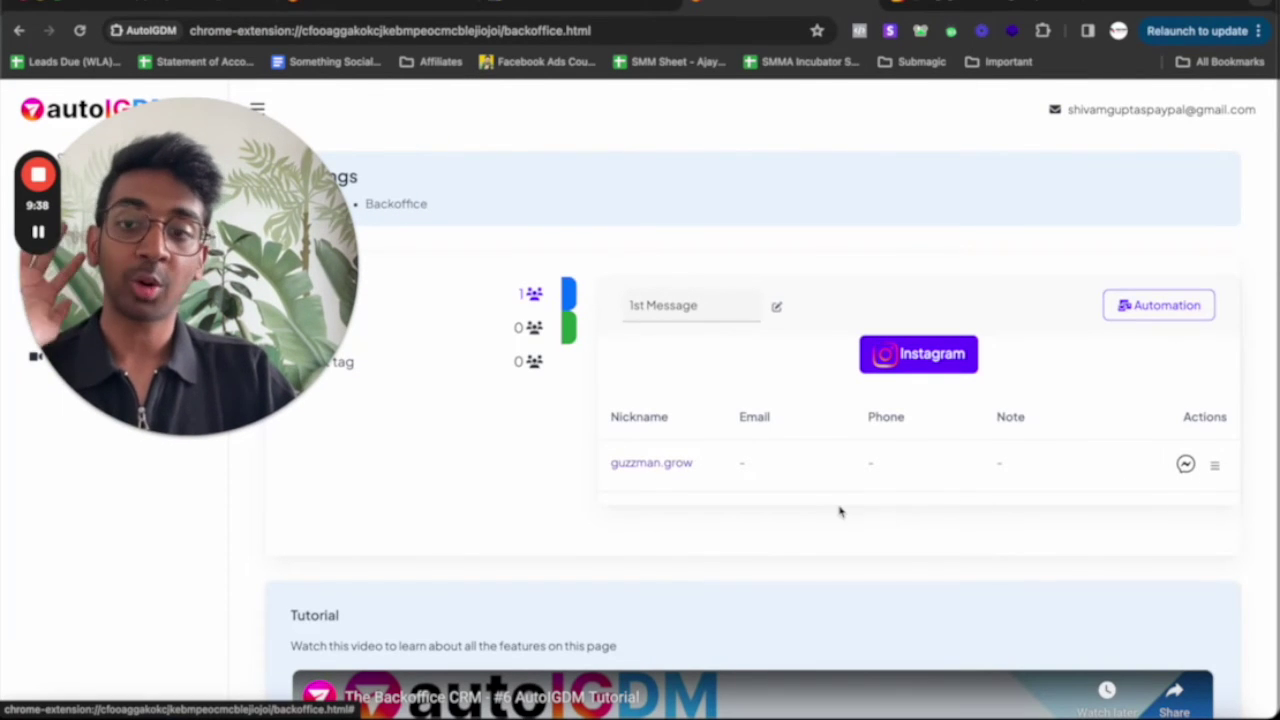
left_click(1186, 465)
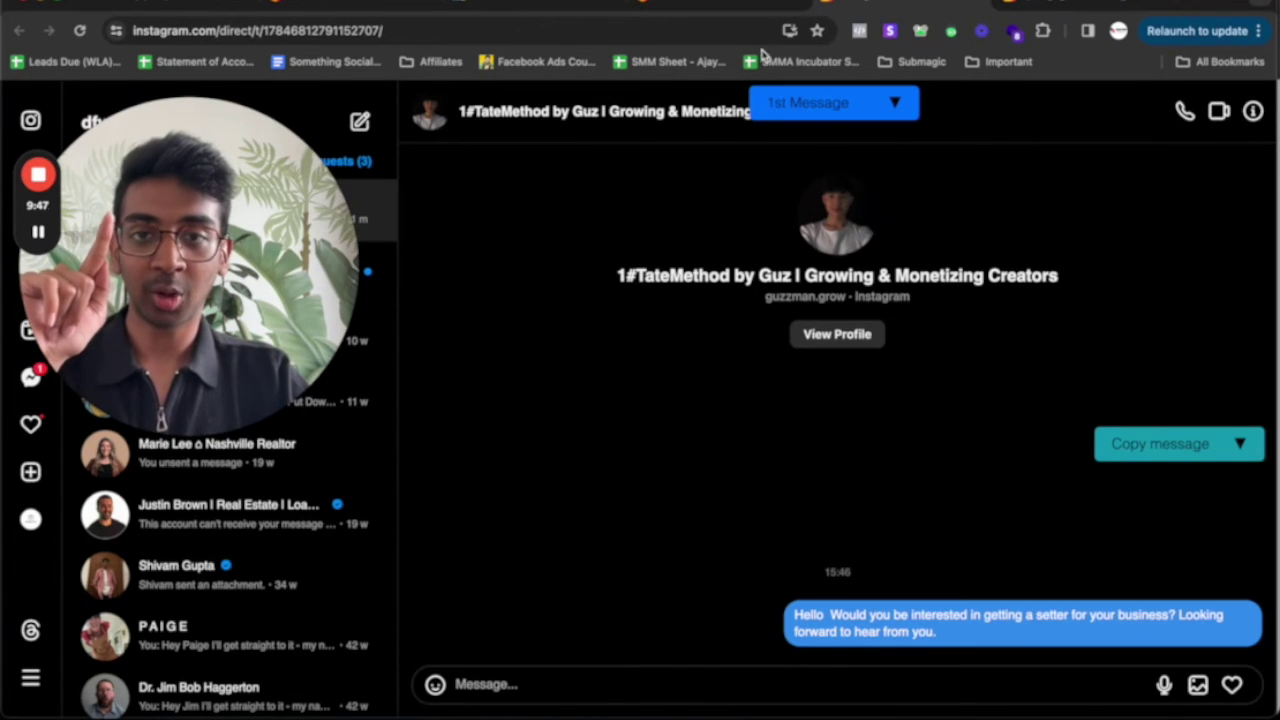
left_click(640, 6)
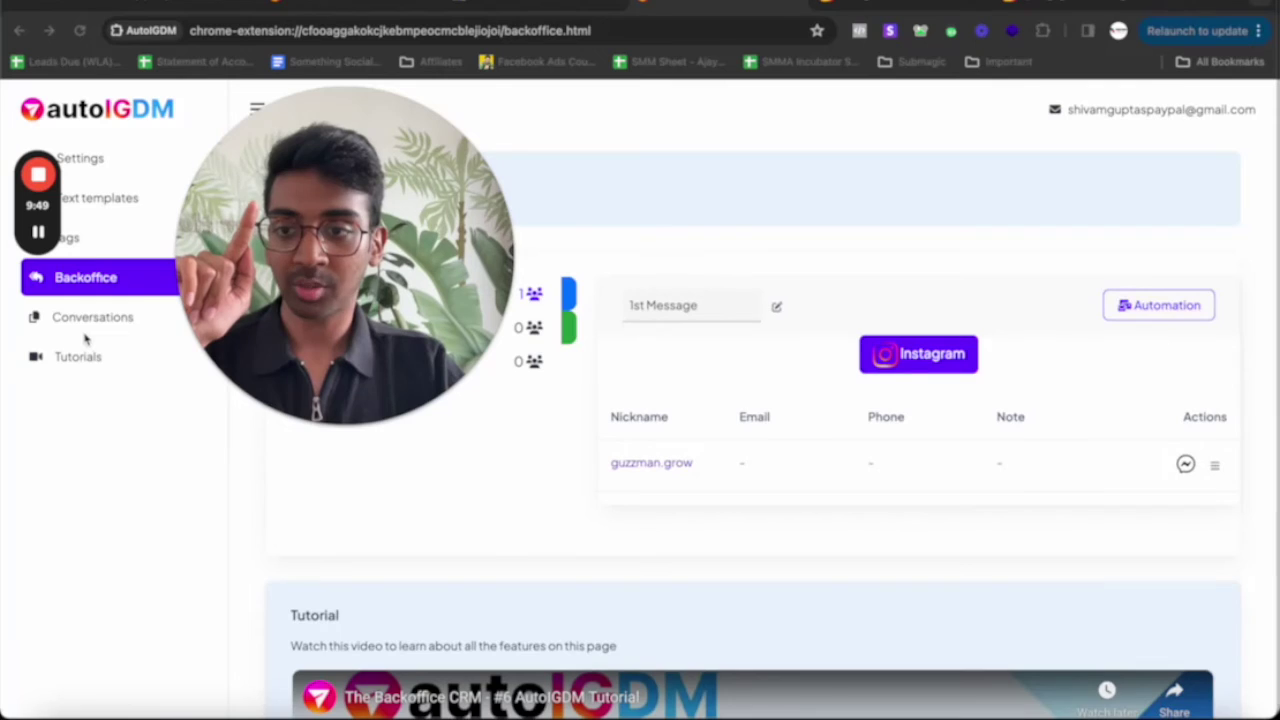
left_click(86, 322)
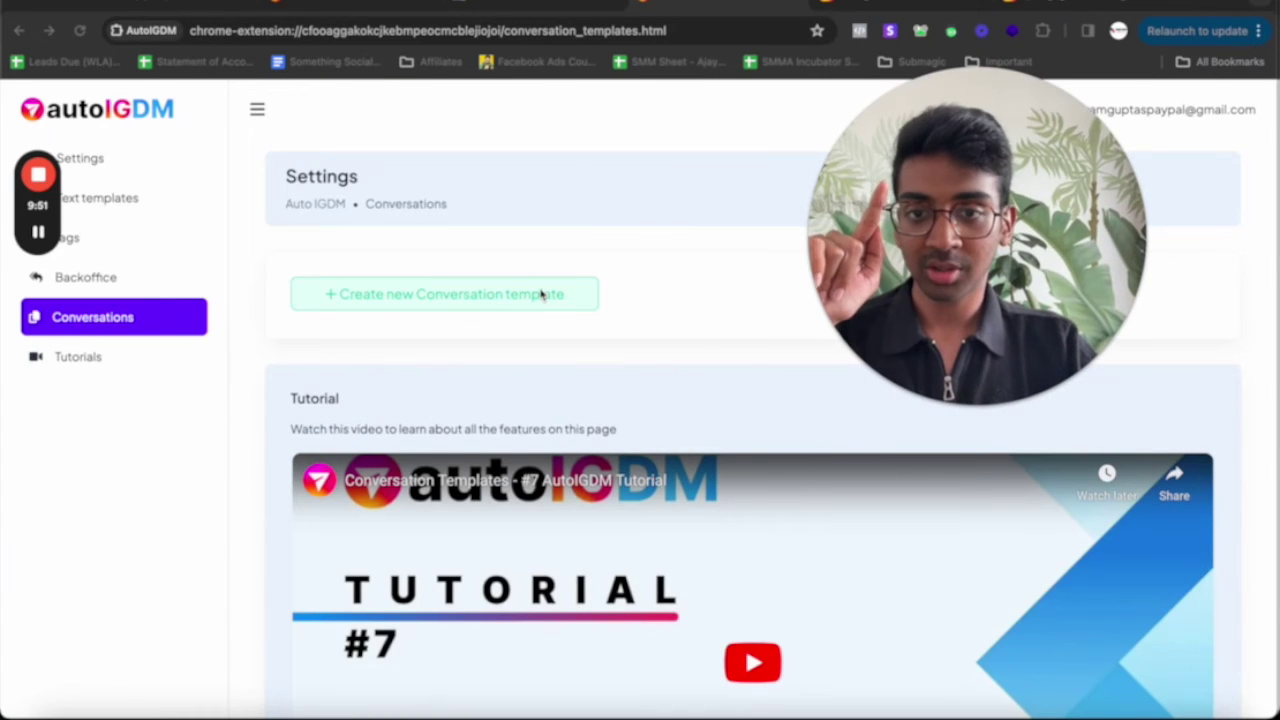
left_click(540, 294)
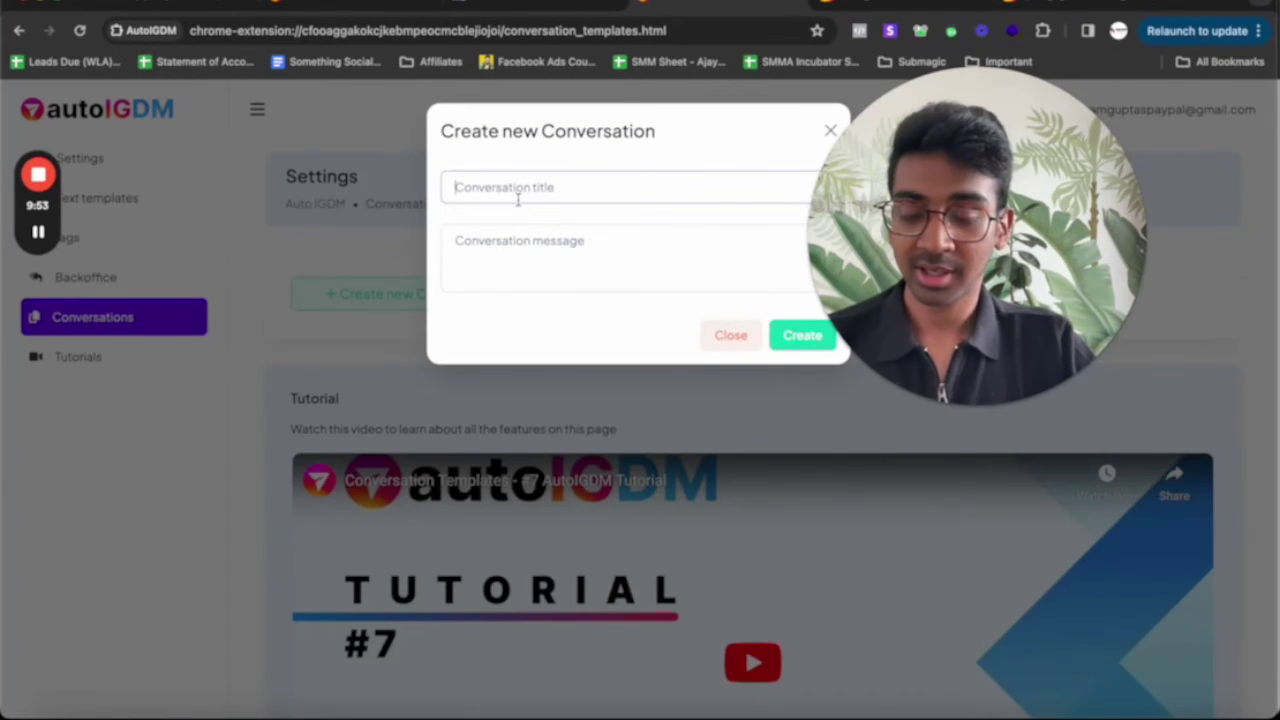
Create 'Meeting Book' with 'Sure, you can book an appointment with me here:' plus the pasted link
type("Meeting Boo")
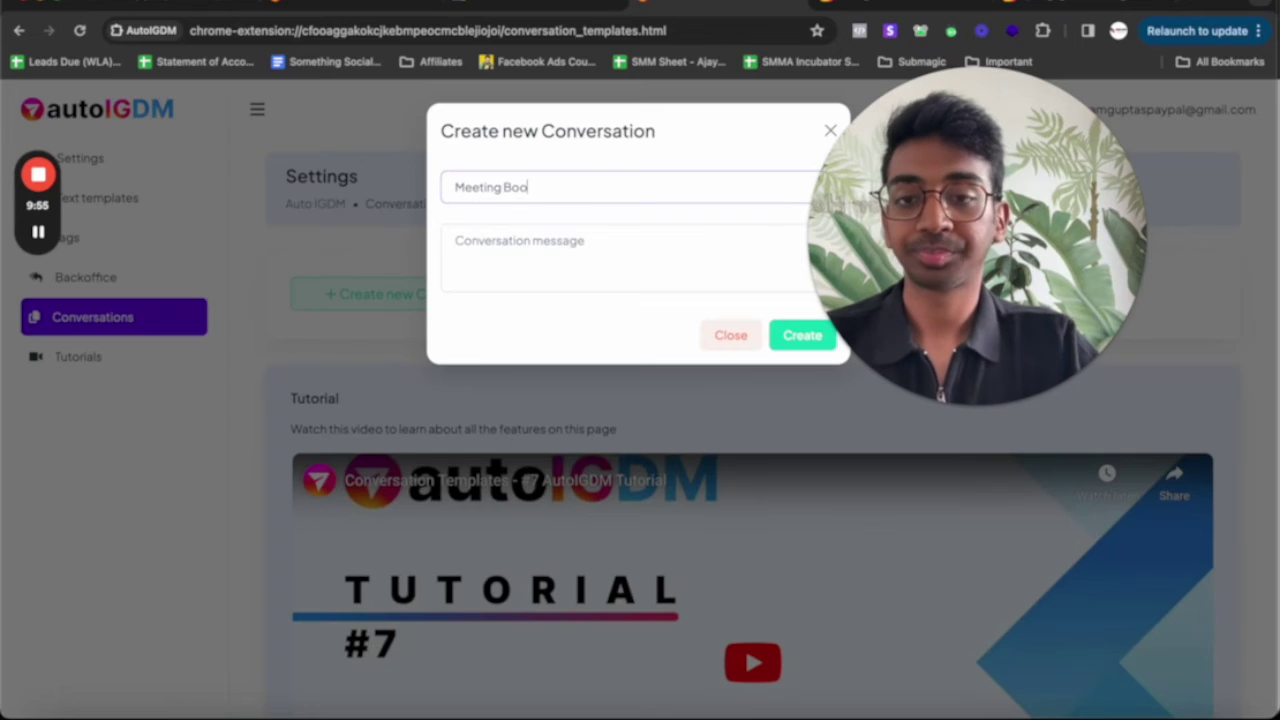
type("k")
left_click(500, 262)
type("Sure,")
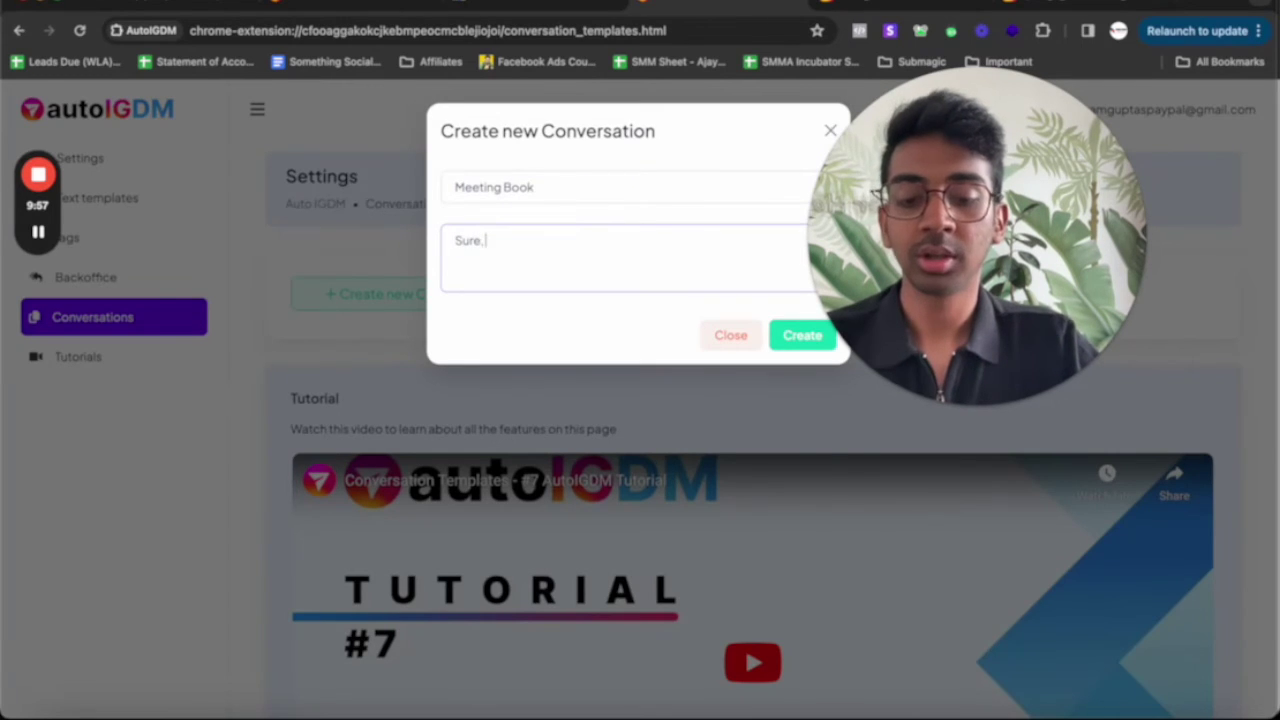
type(" you can book a")
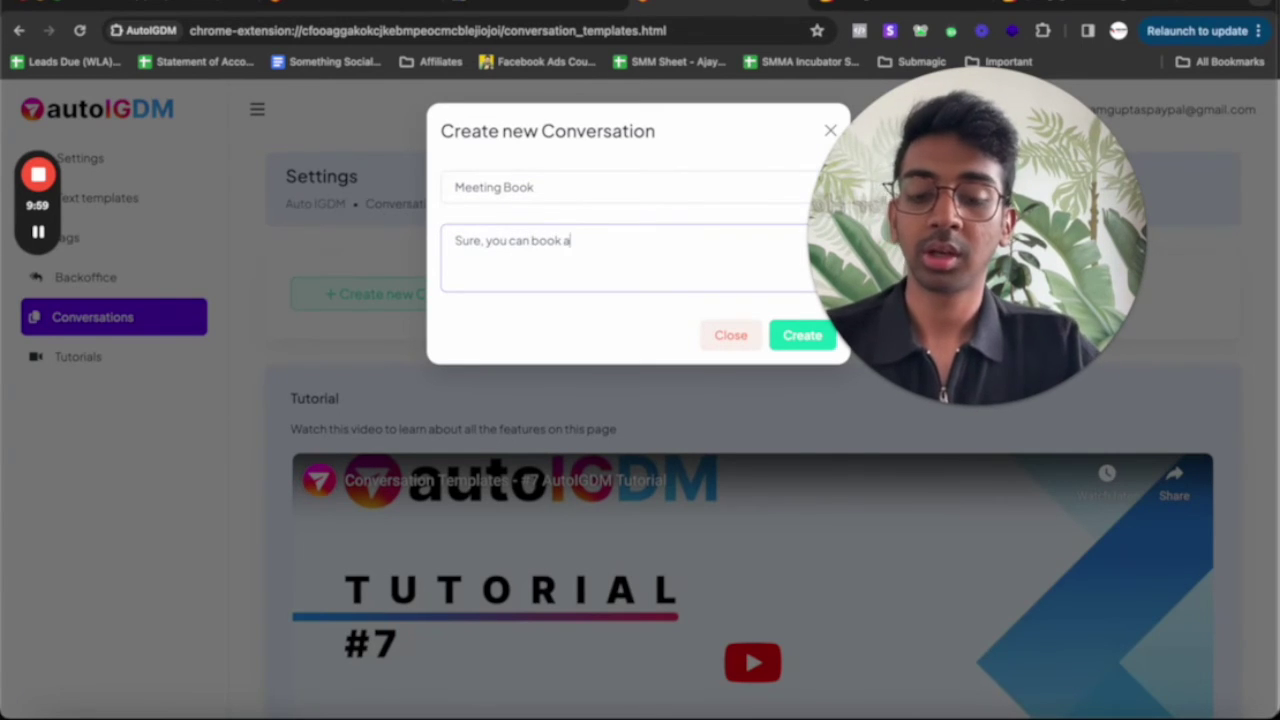
type("n appoi")
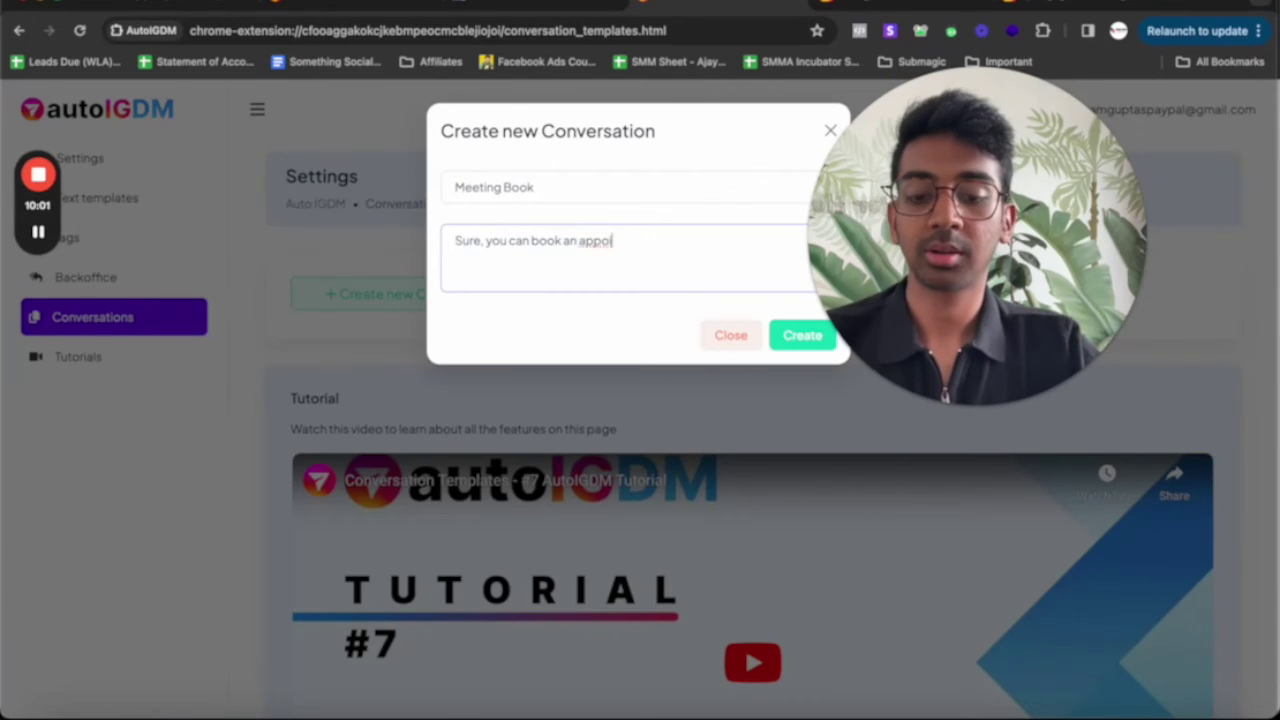
type("ntment with me")
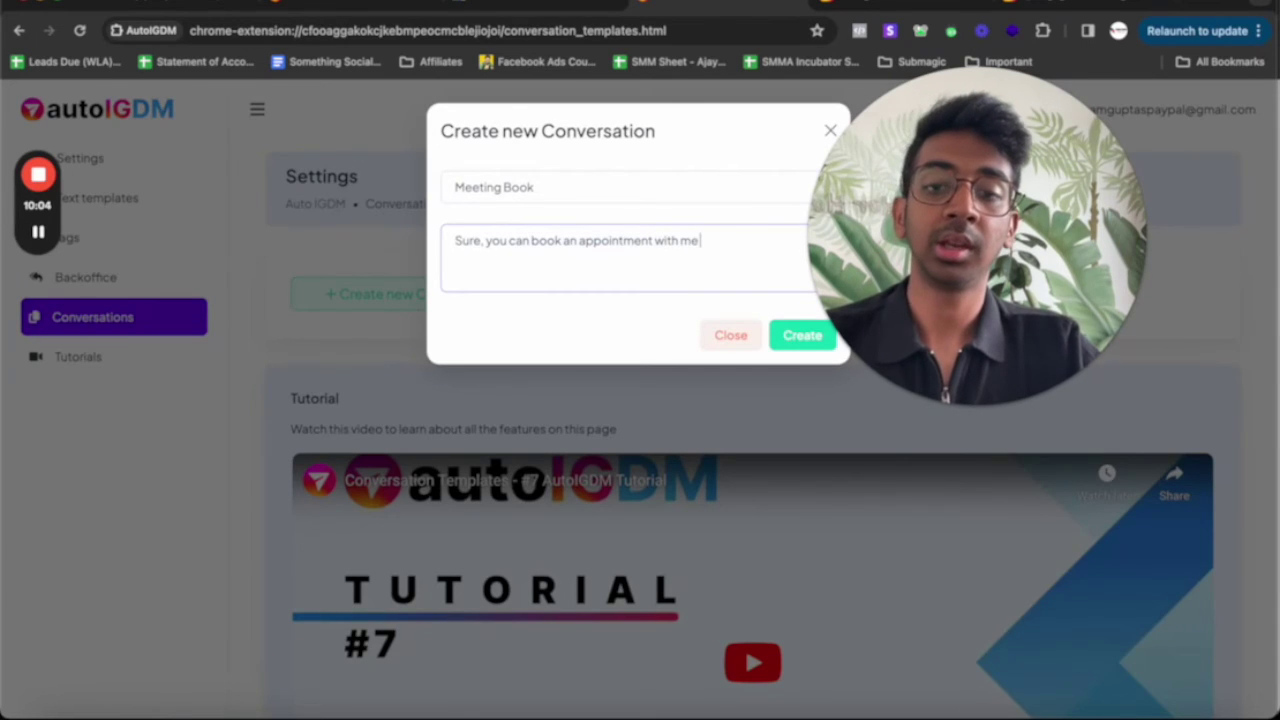
type(" here:")
key("Return")
type("https://www.instagram.com/p/CwBKEWNJEiz/")
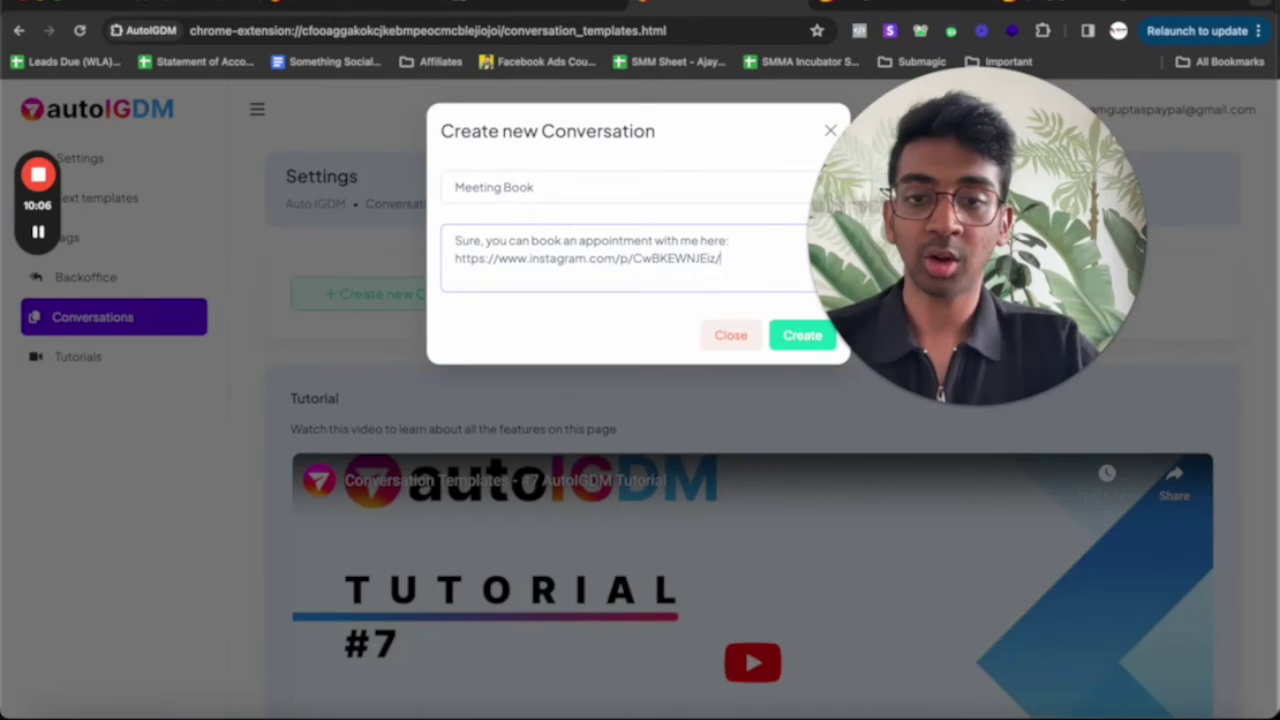
left_click(791, 335)
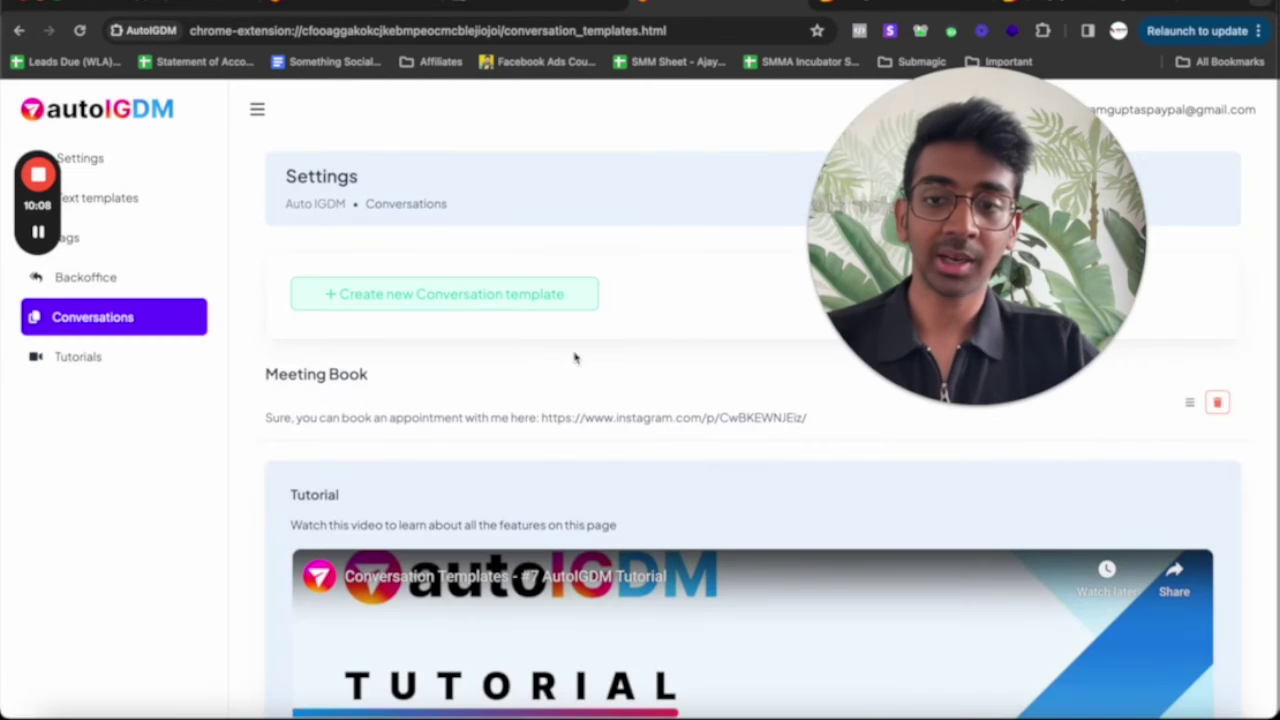
Open the 1st Message contact's Instagram conversation from Backoffice
left_click(166, 286)
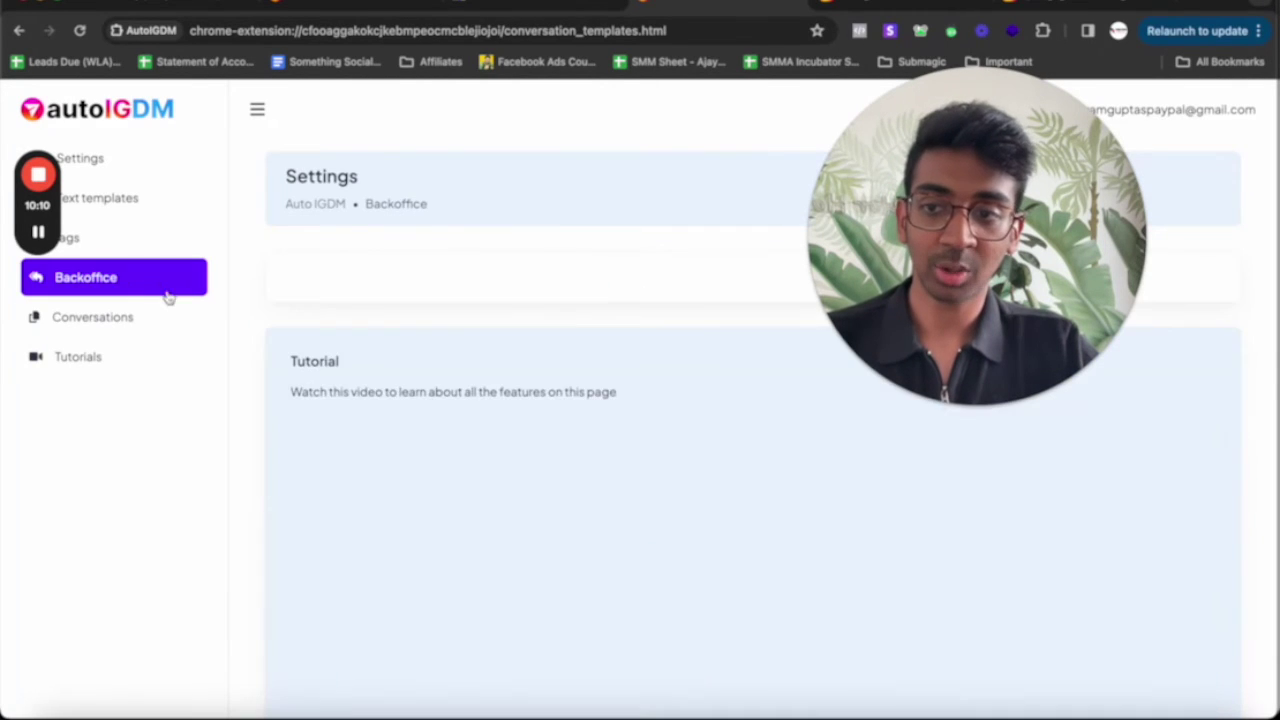
left_click(1063, 4)
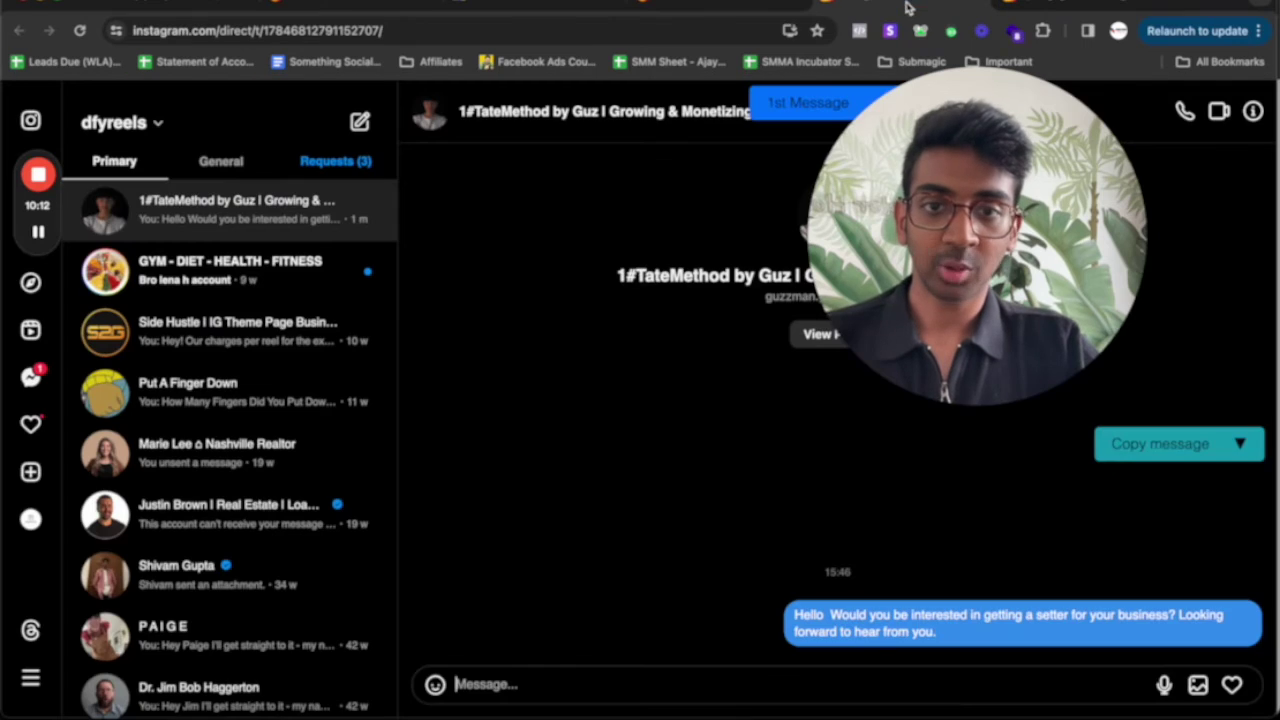
left_click(1220, 448)
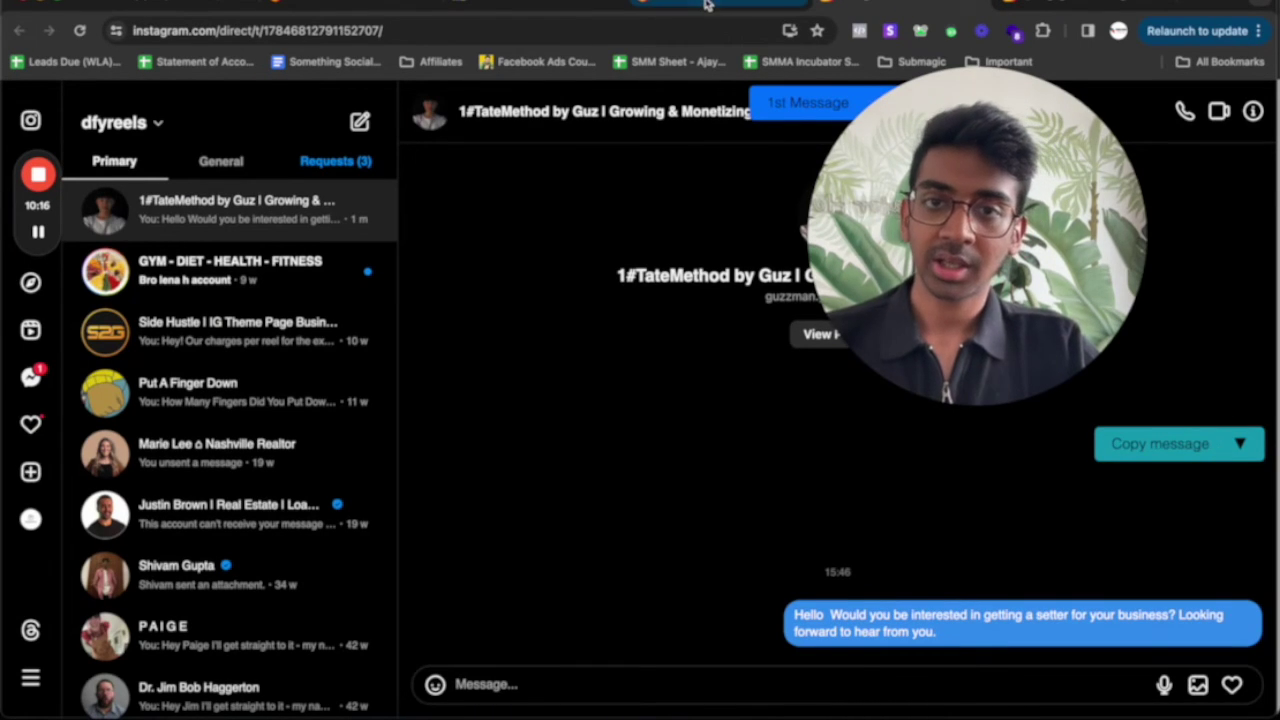
left_click(706, 5)
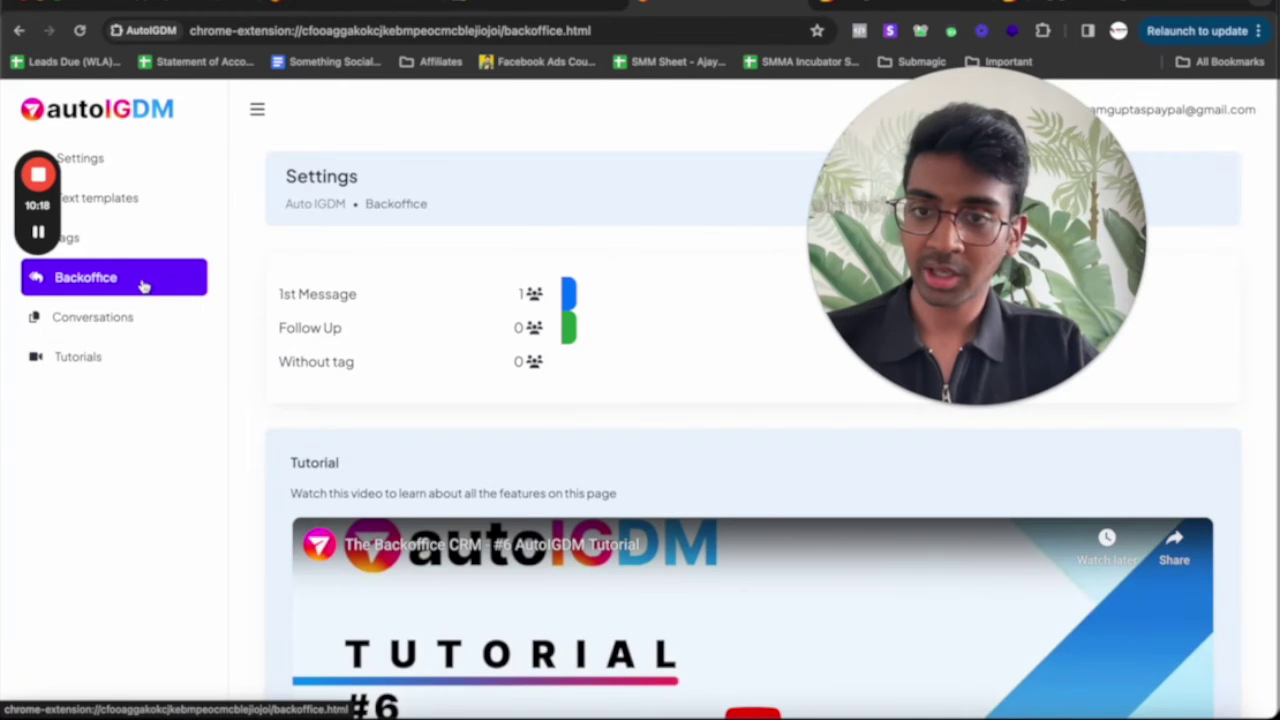
left_click(532, 294)
left_click(1184, 462)
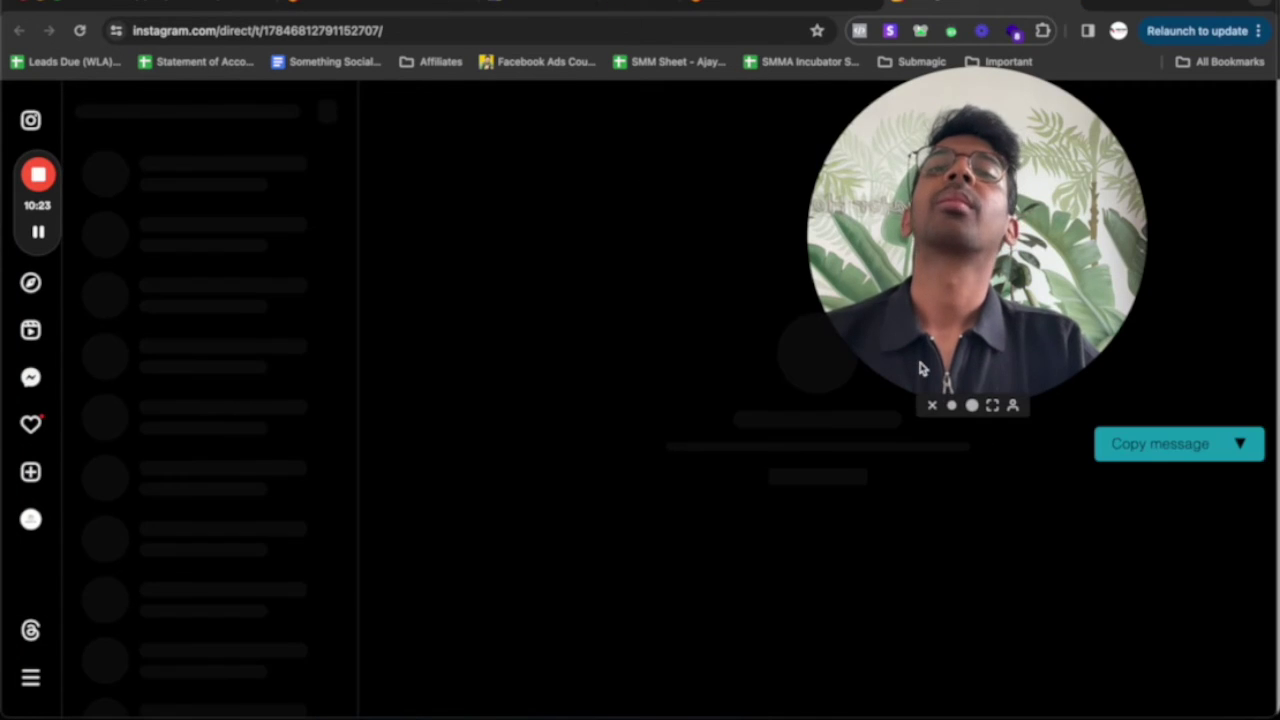
Copy the Meeting Book reply and send it in the creator's Instagram thread
mouse_move(1200, 458)
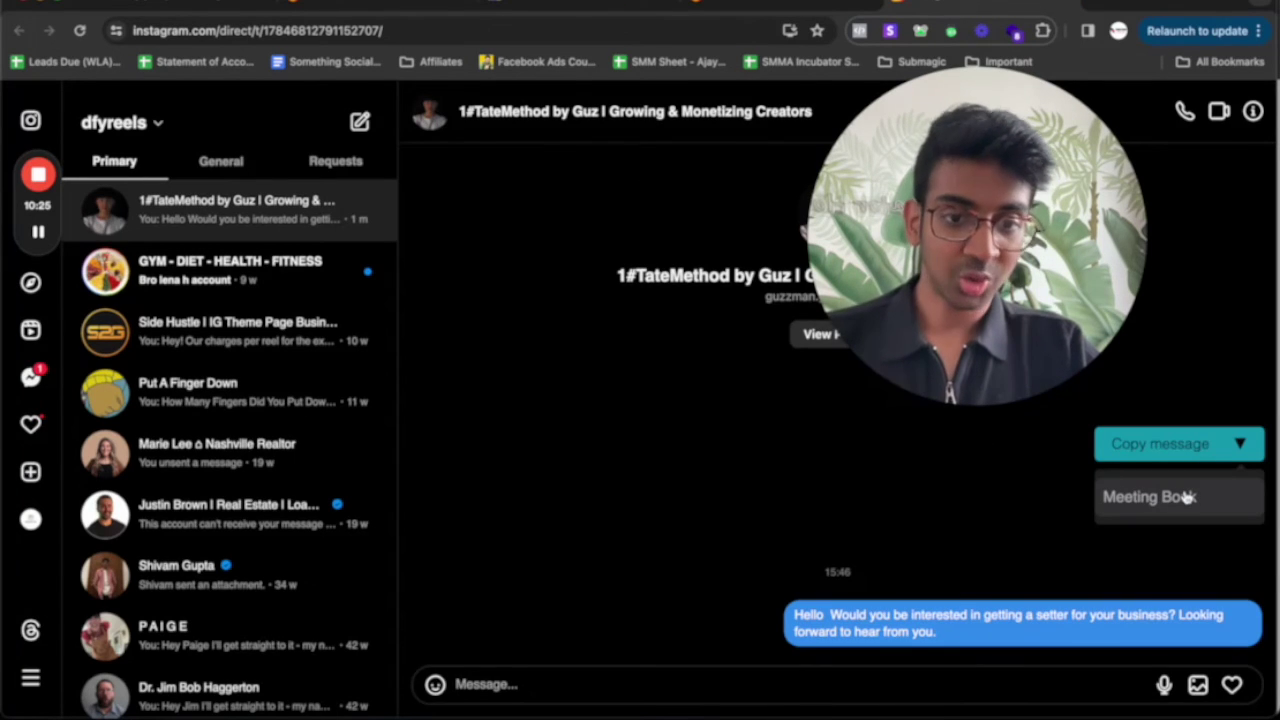
left_click(1185, 497)
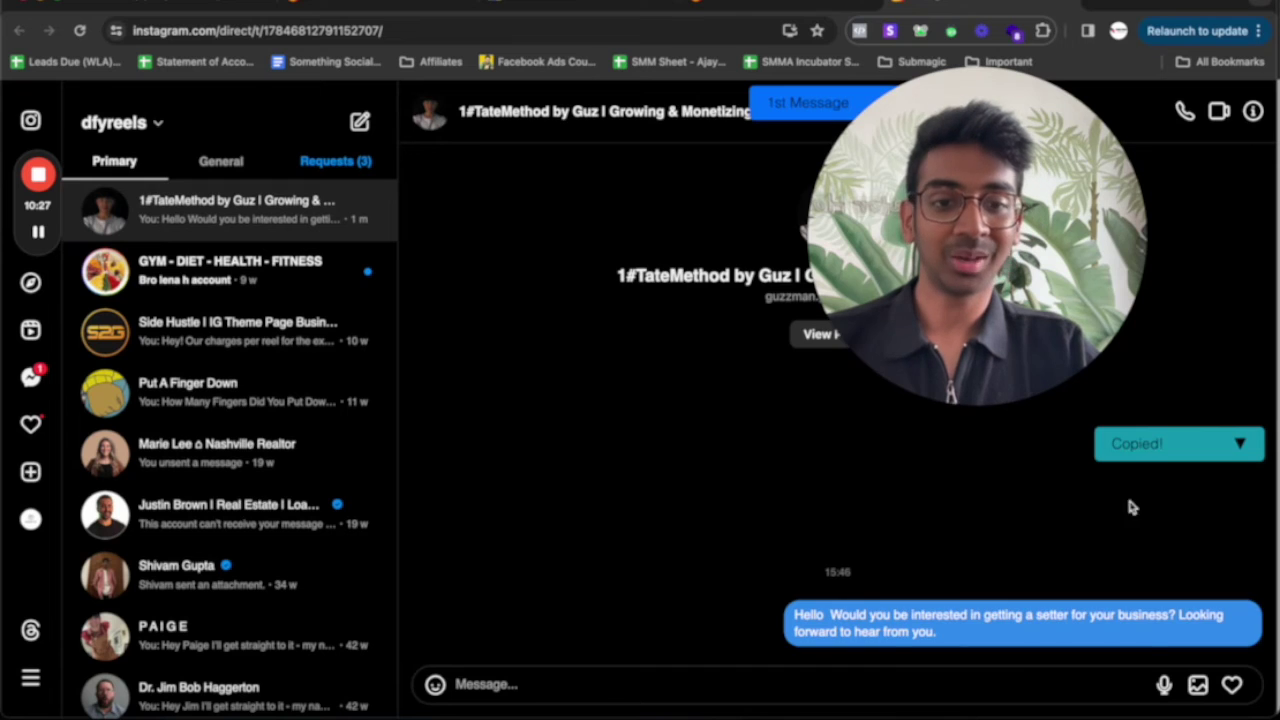
left_click(591, 686)
key("super+v")
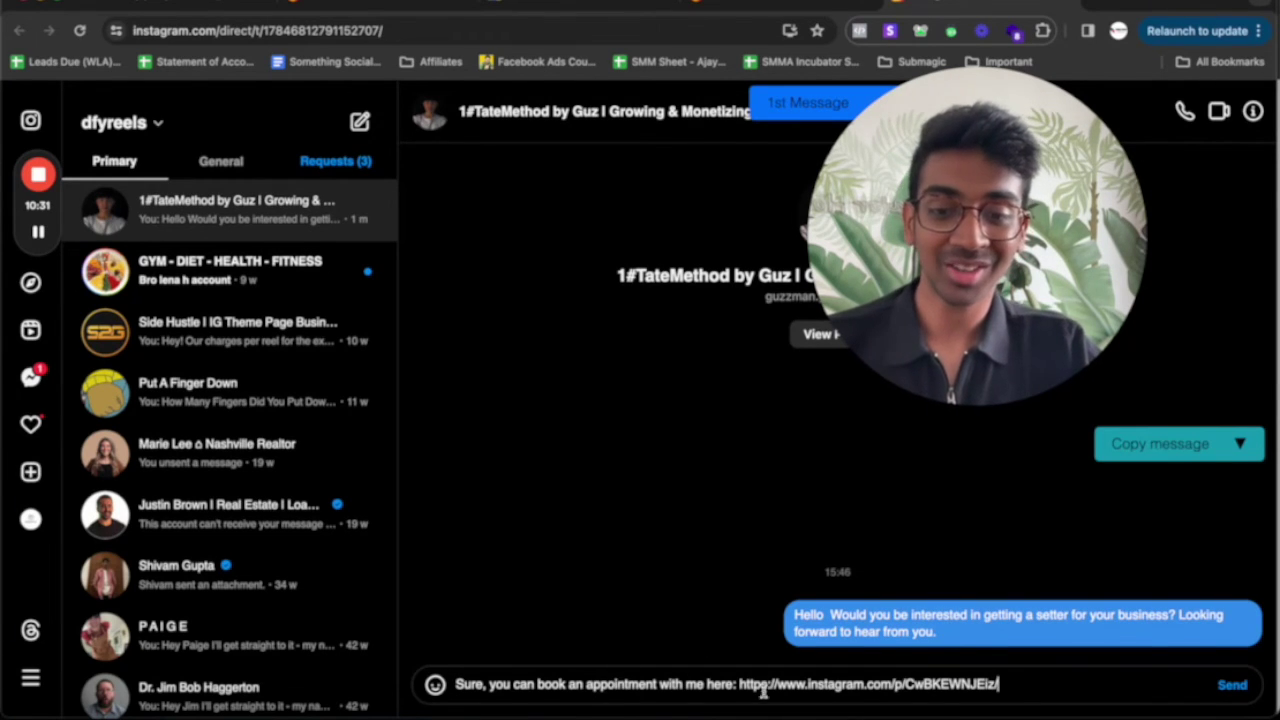
key("Return")
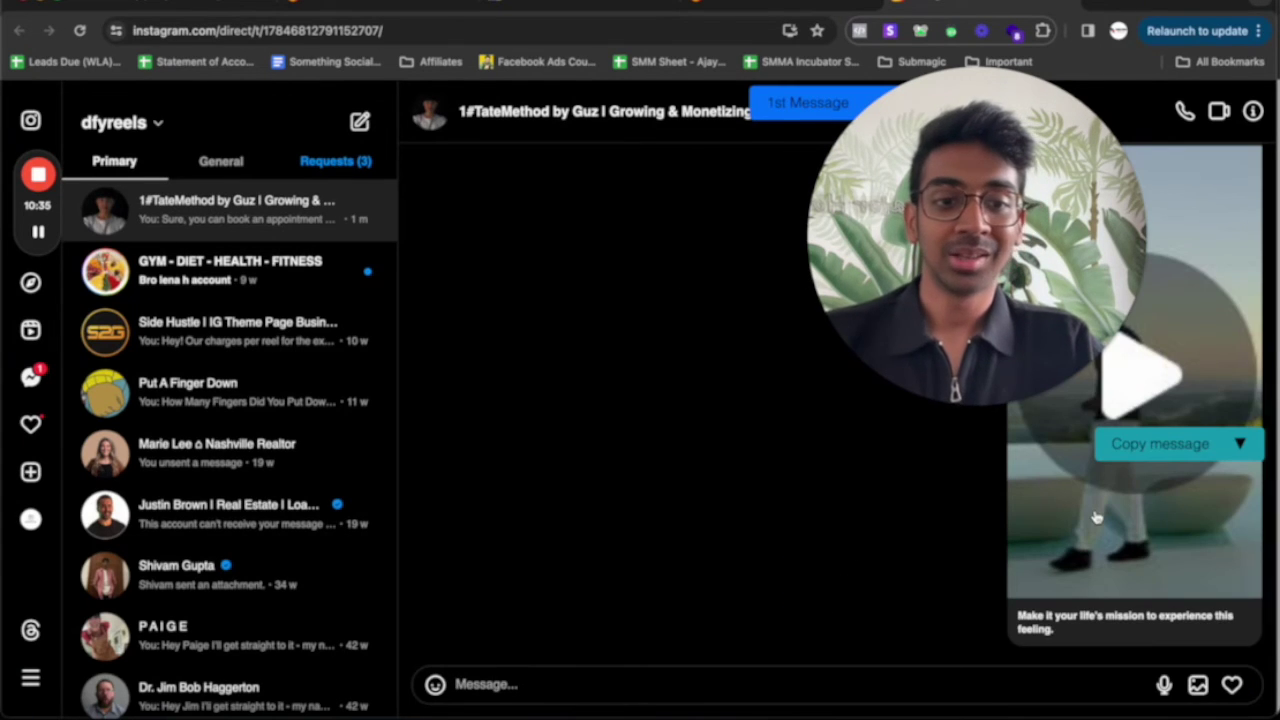
scroll(1090, 520, "up", 2)
scroll(1097, 517, "up", 1)
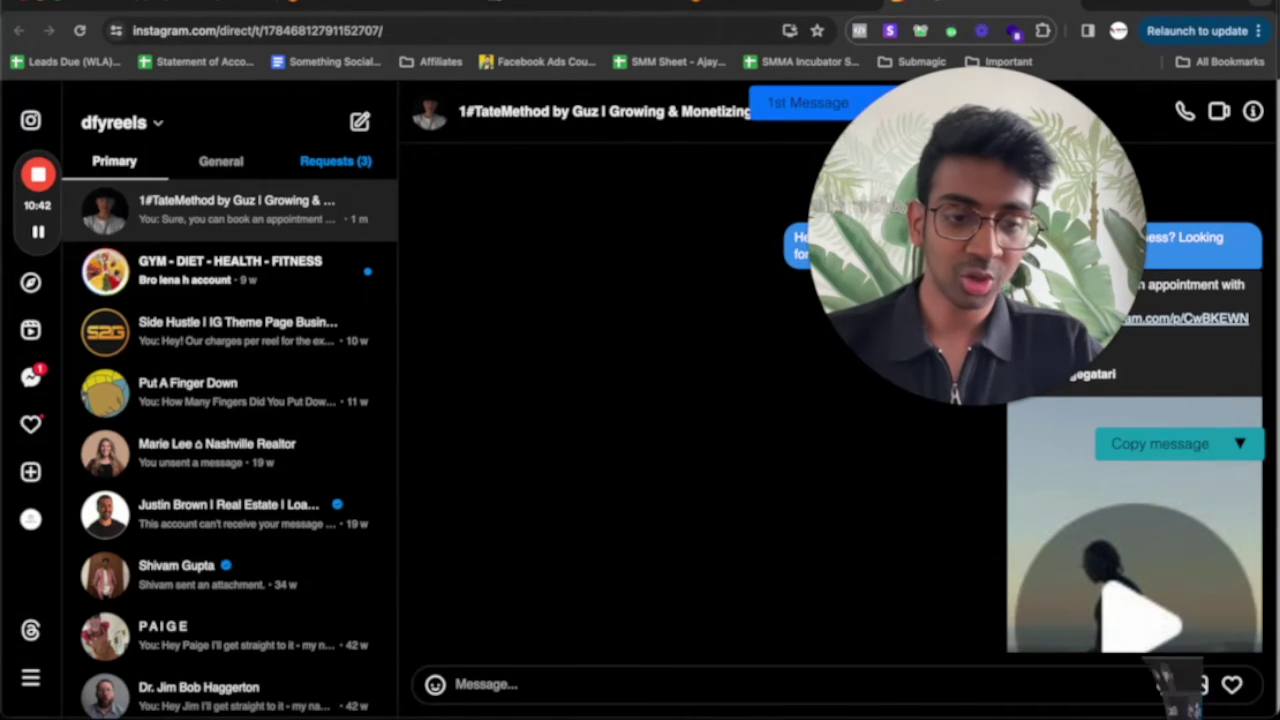
scroll(913, 450, "down", 3)
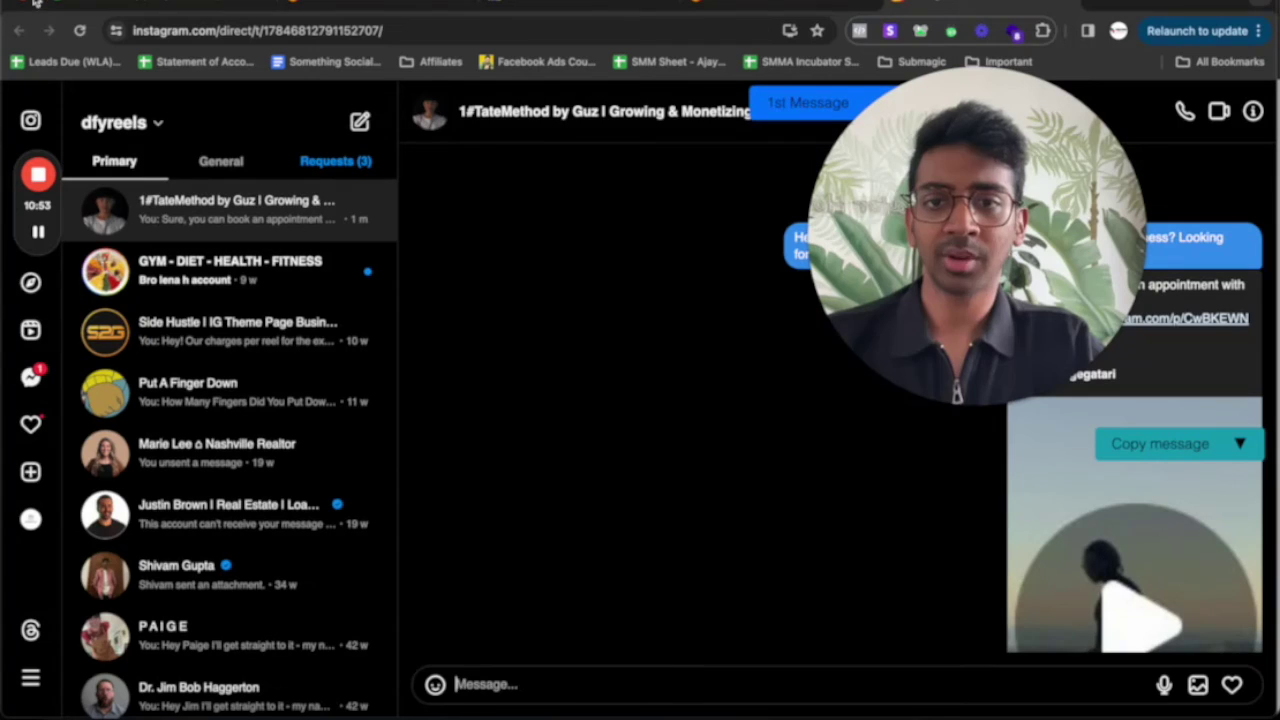
left_click(1042, 32)
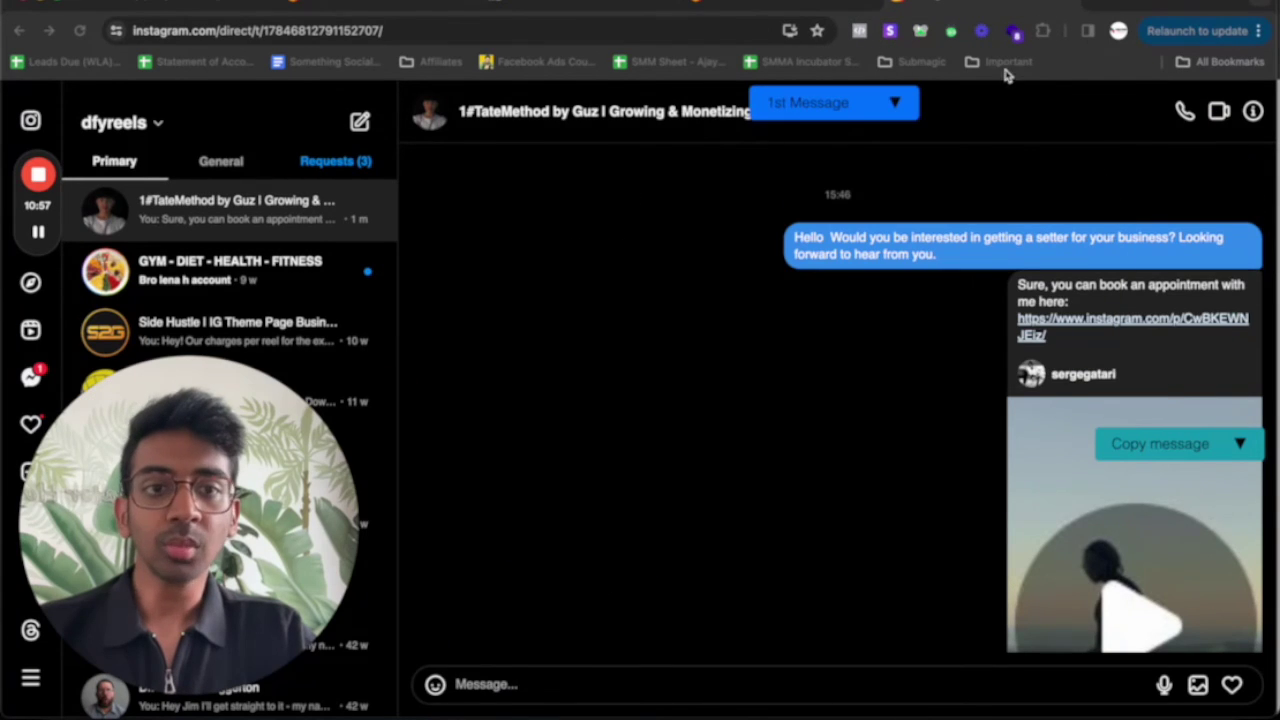
Stop the running post-comment campaign from the autoIGDM extension popup
left_click(1043, 31)
left_click(887, 205)
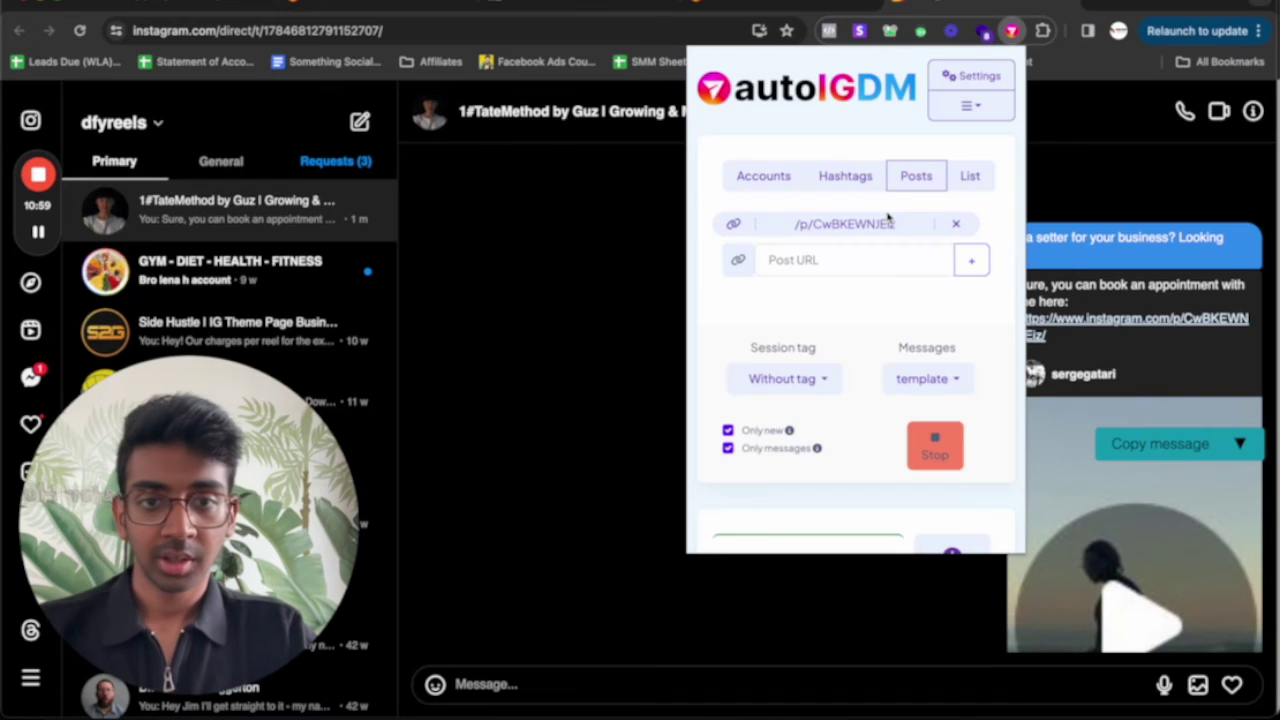
left_click(935, 445)
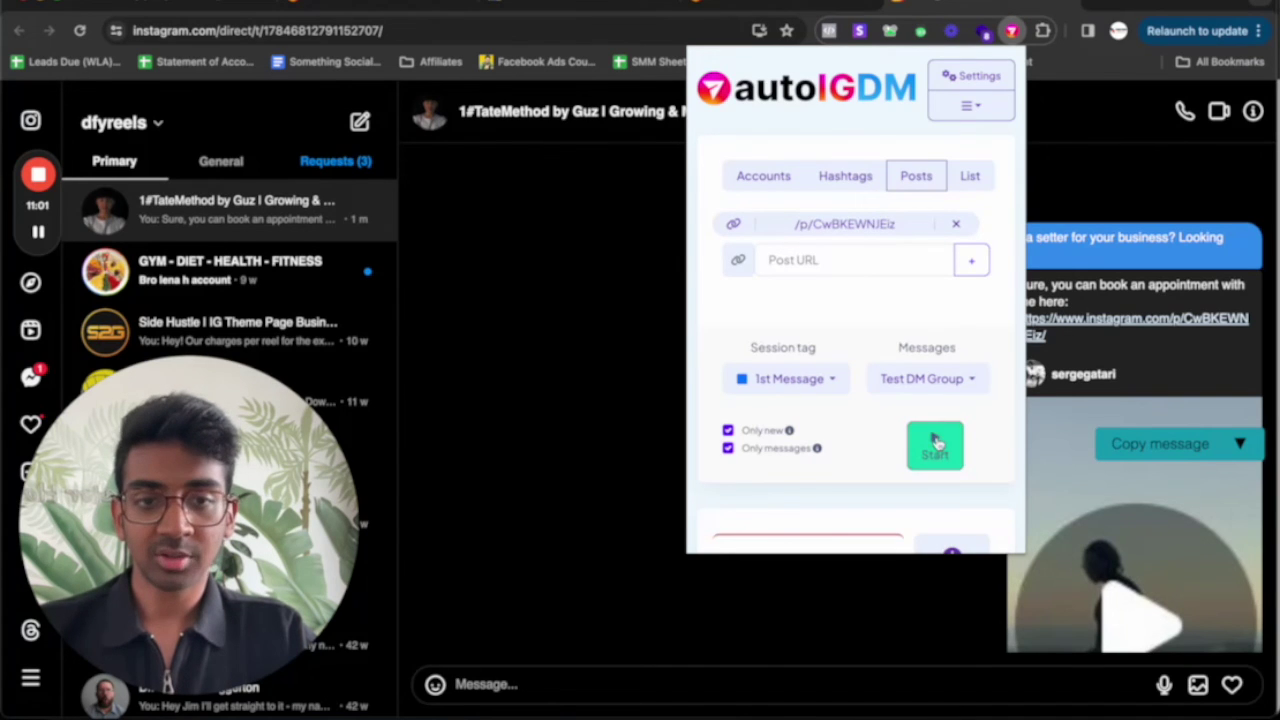
Switch to hashtag targeting and enter the hashtag realestateusa
left_click(845, 175)
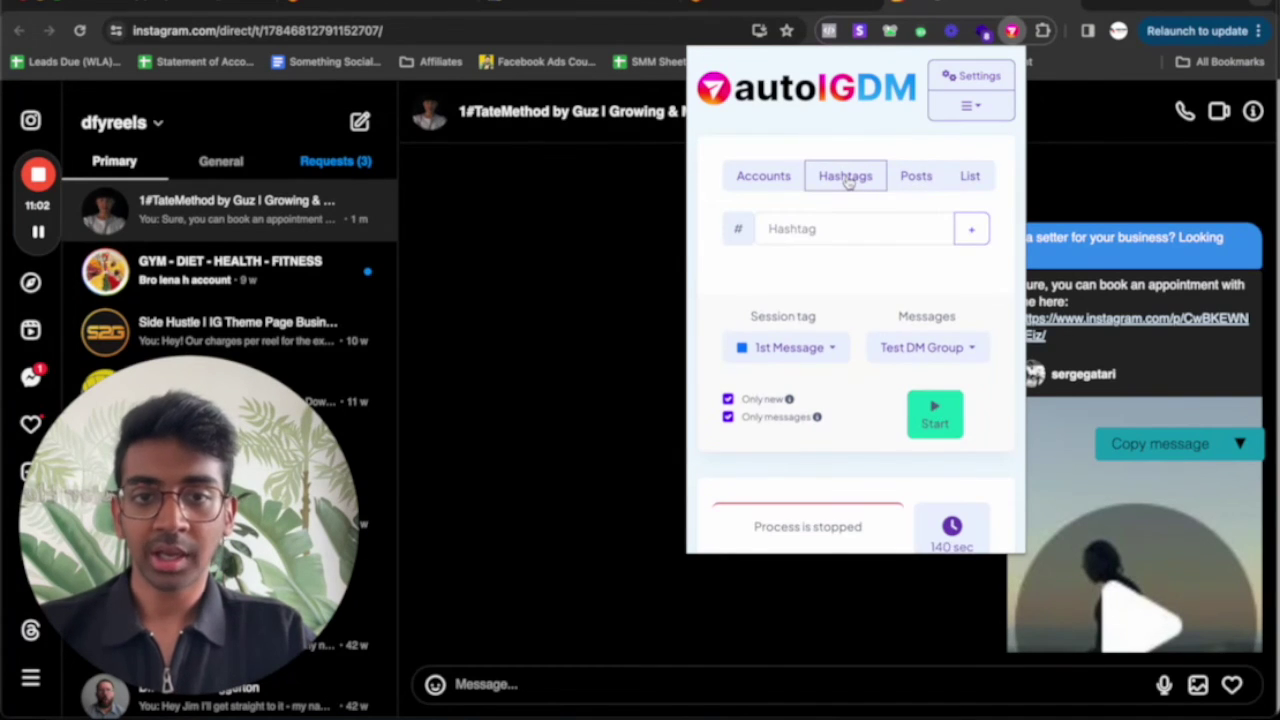
left_click(828, 228)
type("realestate")
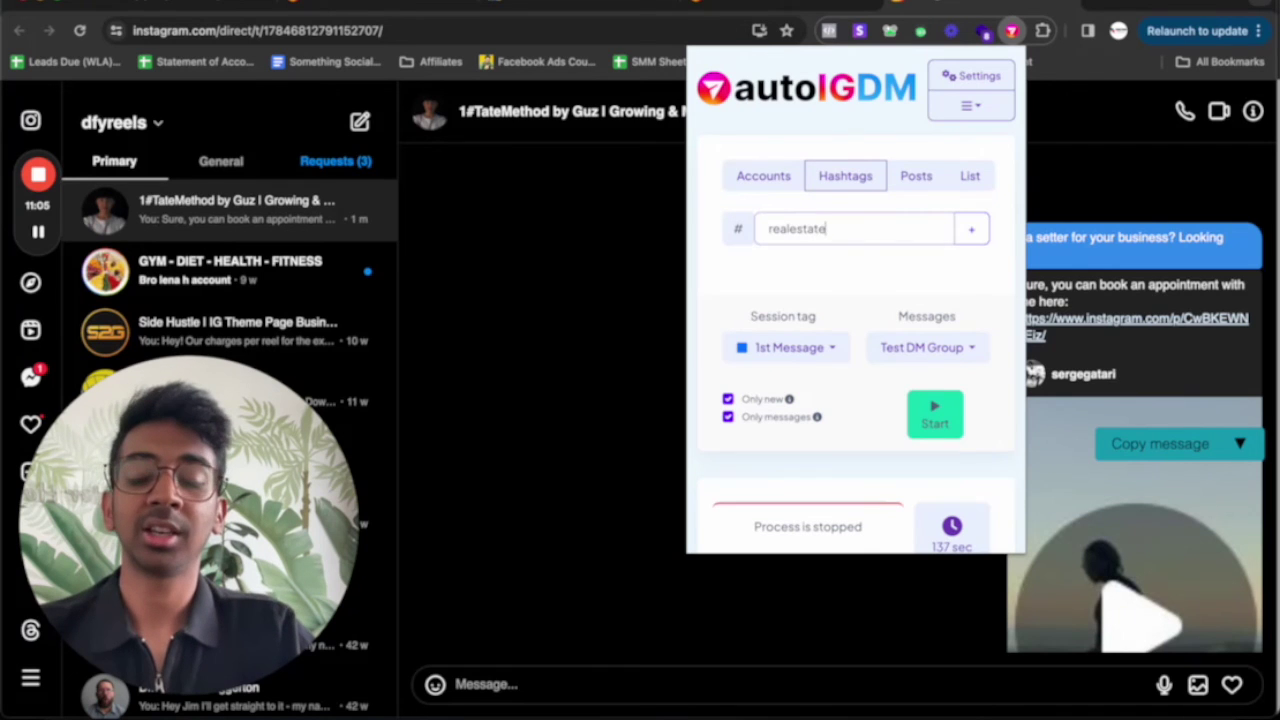
type("marketing")
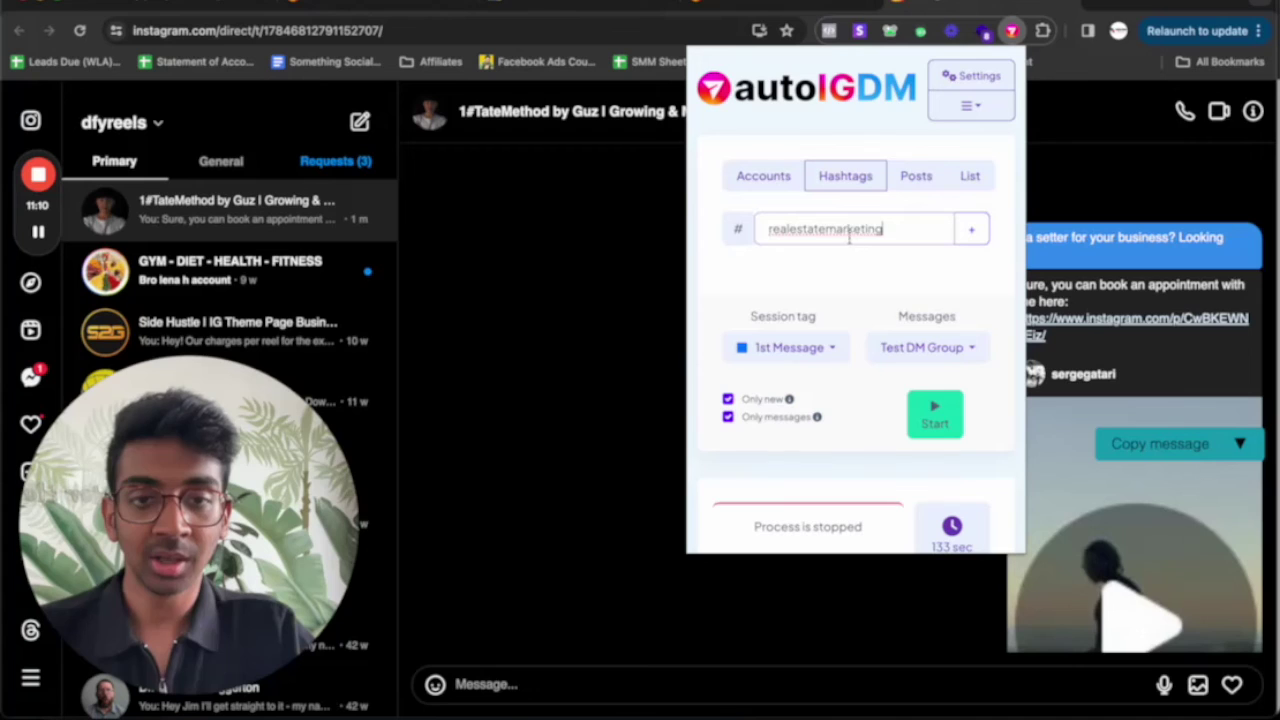
left_click_drag(882, 228, 826, 228)
key("BackSpace")
type("usa")
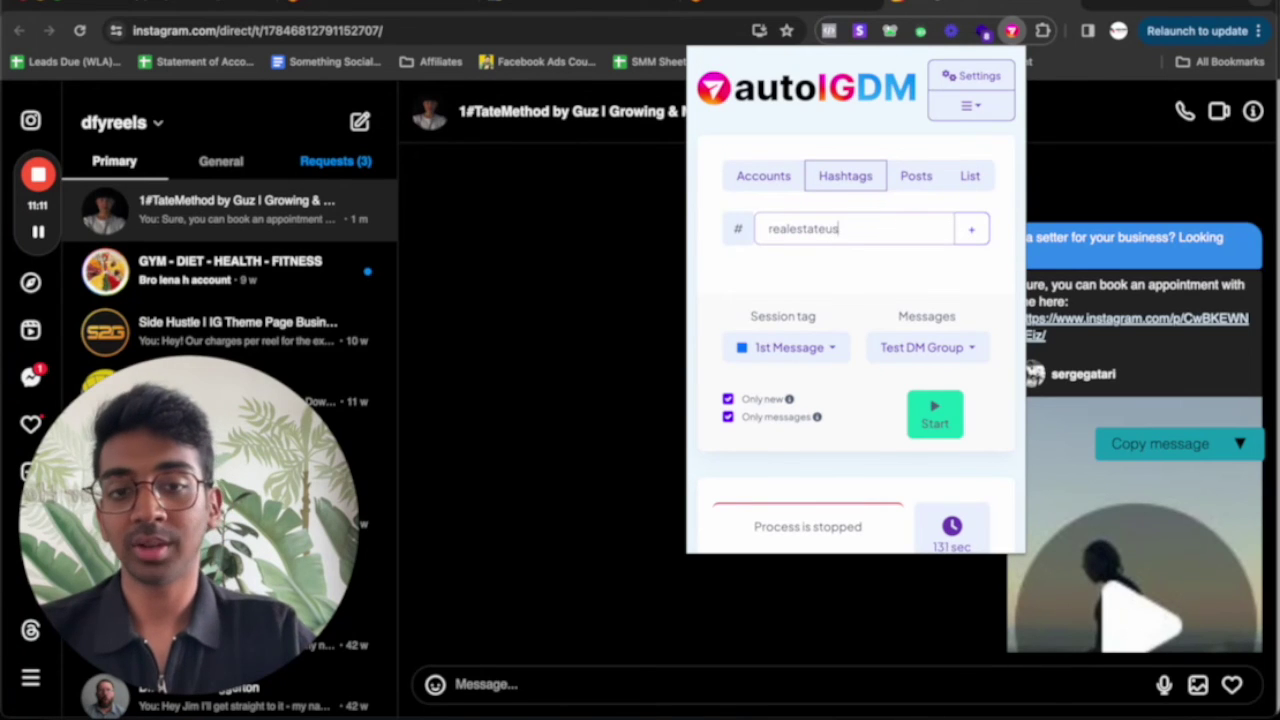
Keep 1st Message as the session tag and Test DM Group as the messages
left_click(812, 358)
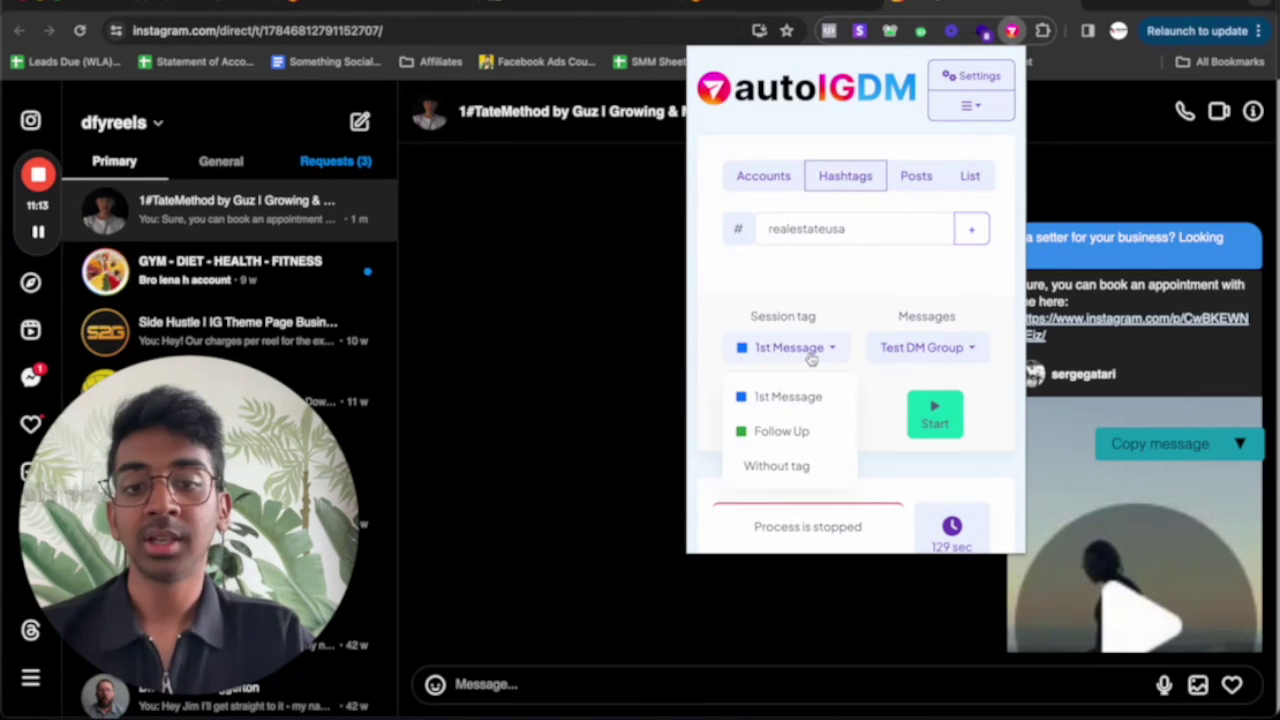
left_click(812, 358)
left_click(924, 358)
left_click(924, 358)
scroll(818, 388, "down", 3)
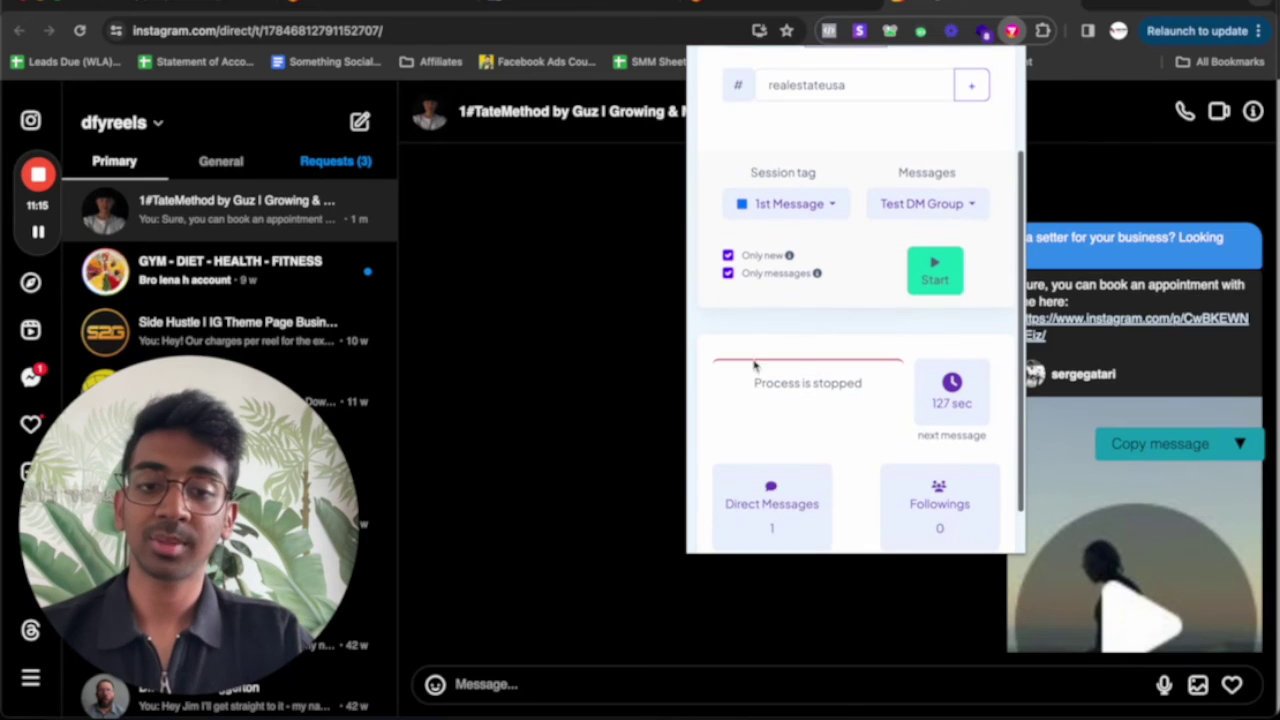
scroll(846, 380, "up", 1)
scroll(846, 380, "down", 2)
scroll(932, 214, "up", 4)
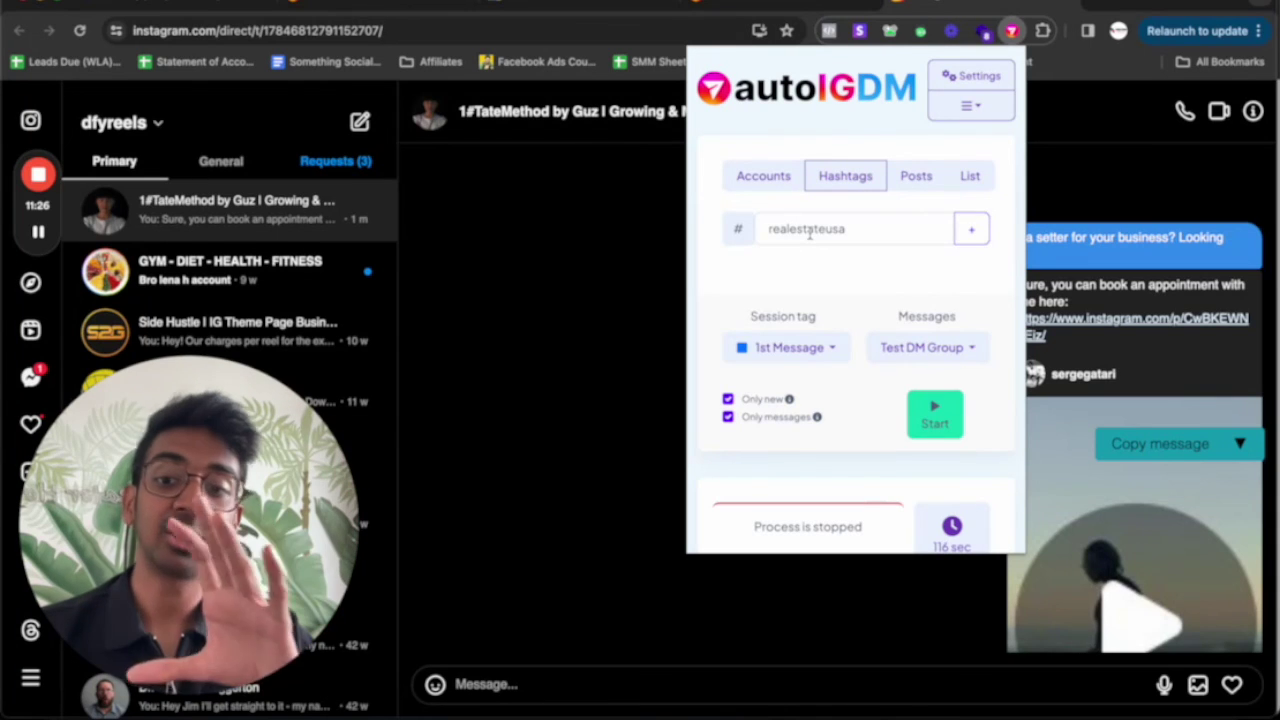
Return to the autoigdm.com confirmation page and highlight the 'Let's quickly setup your Account together.' line
left_click(727, 6)
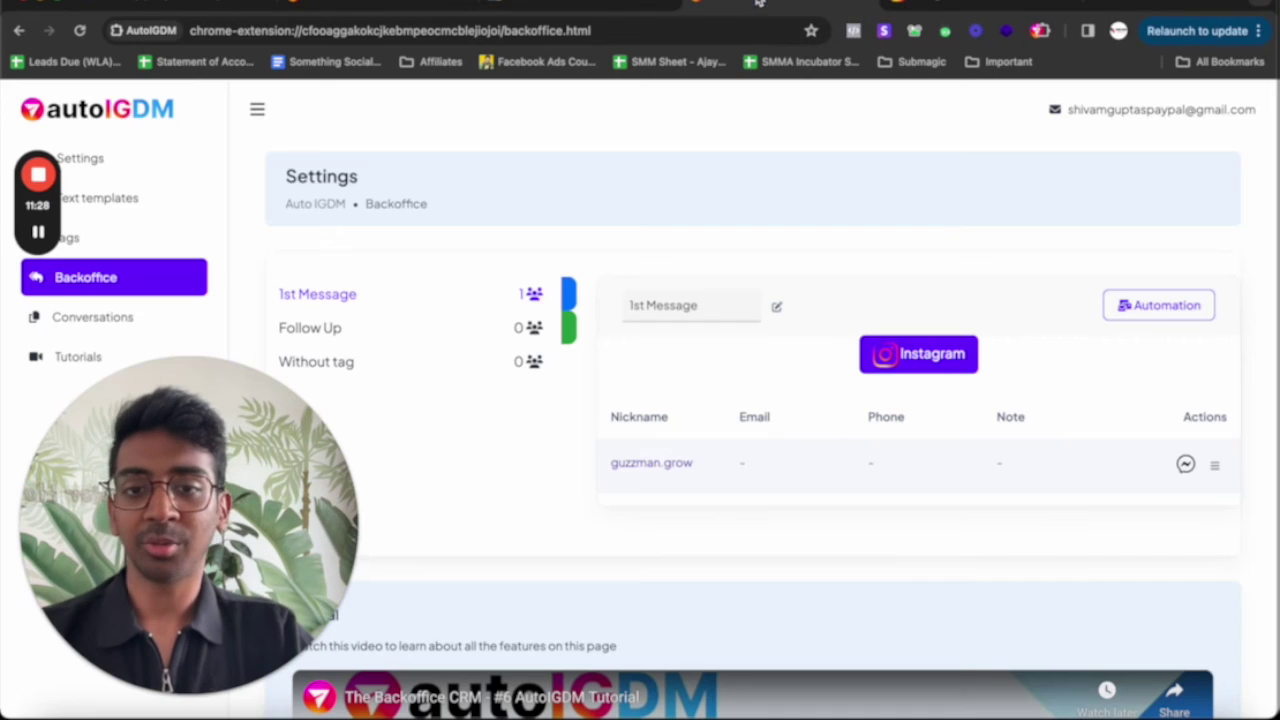
left_click(330, 8)
scroll(603, 278, "up", 5)
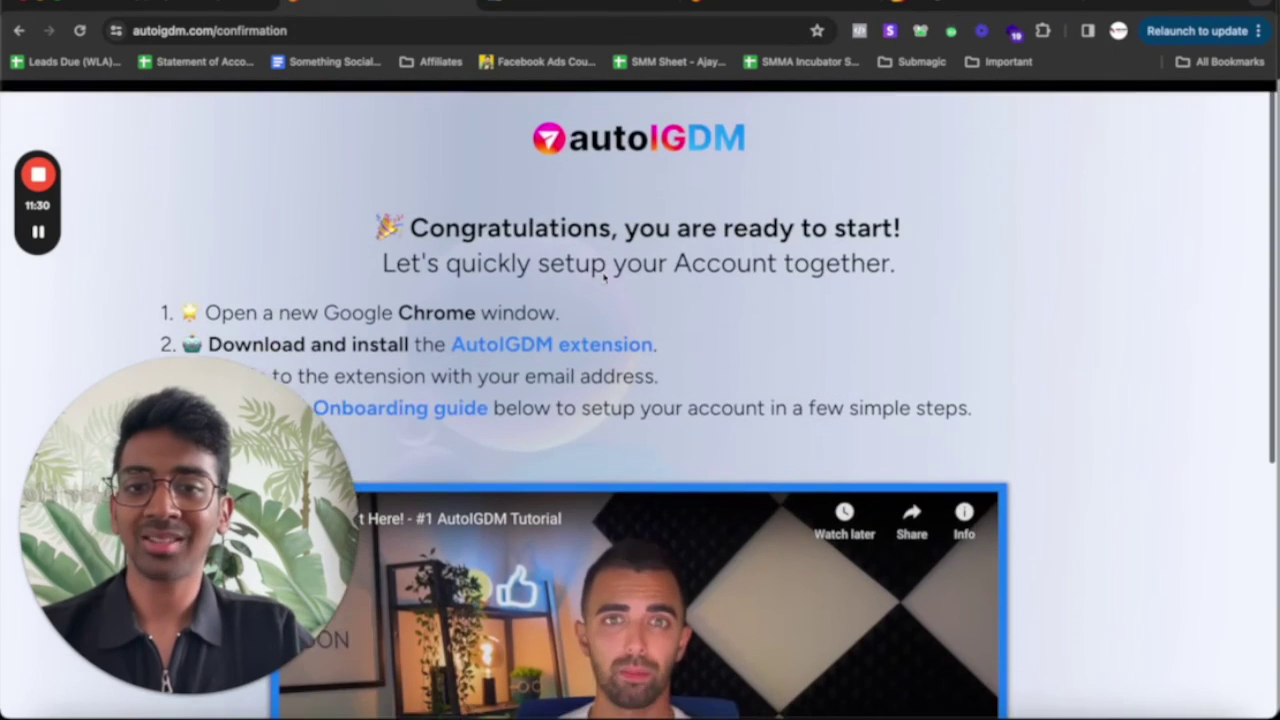
scroll(499, 602, "down", 5)
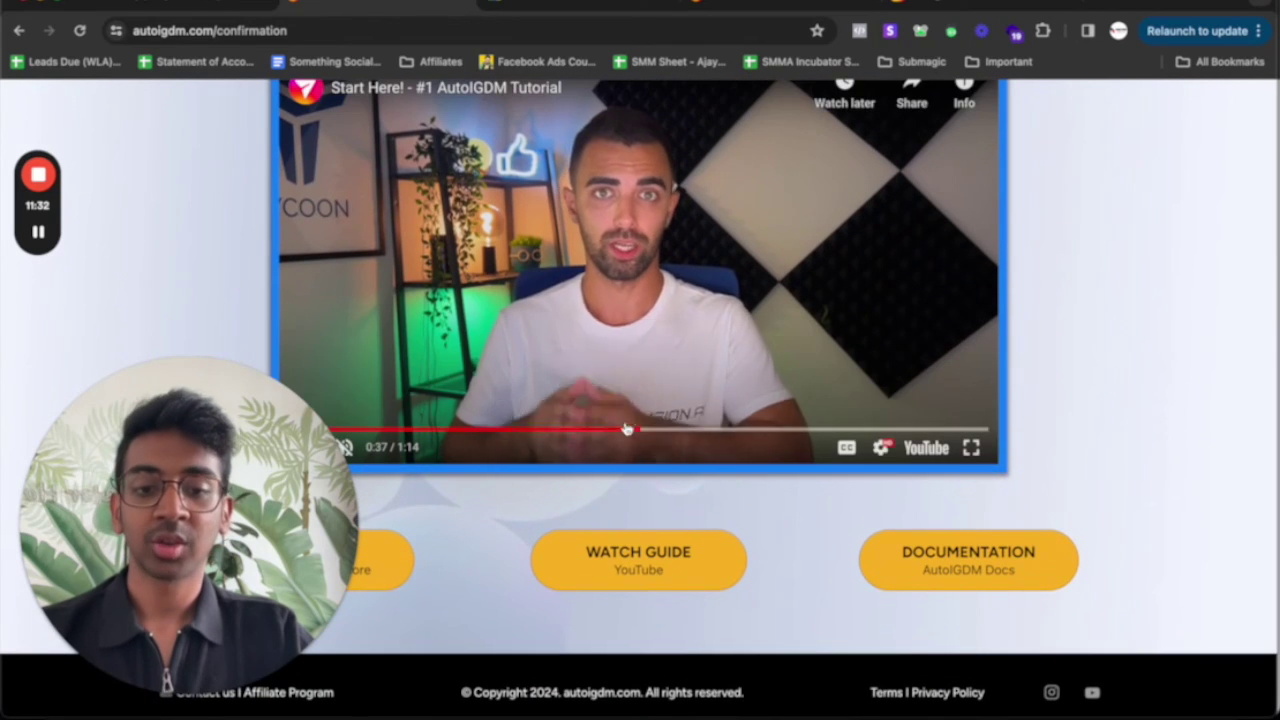
scroll(438, 400, "up", 4)
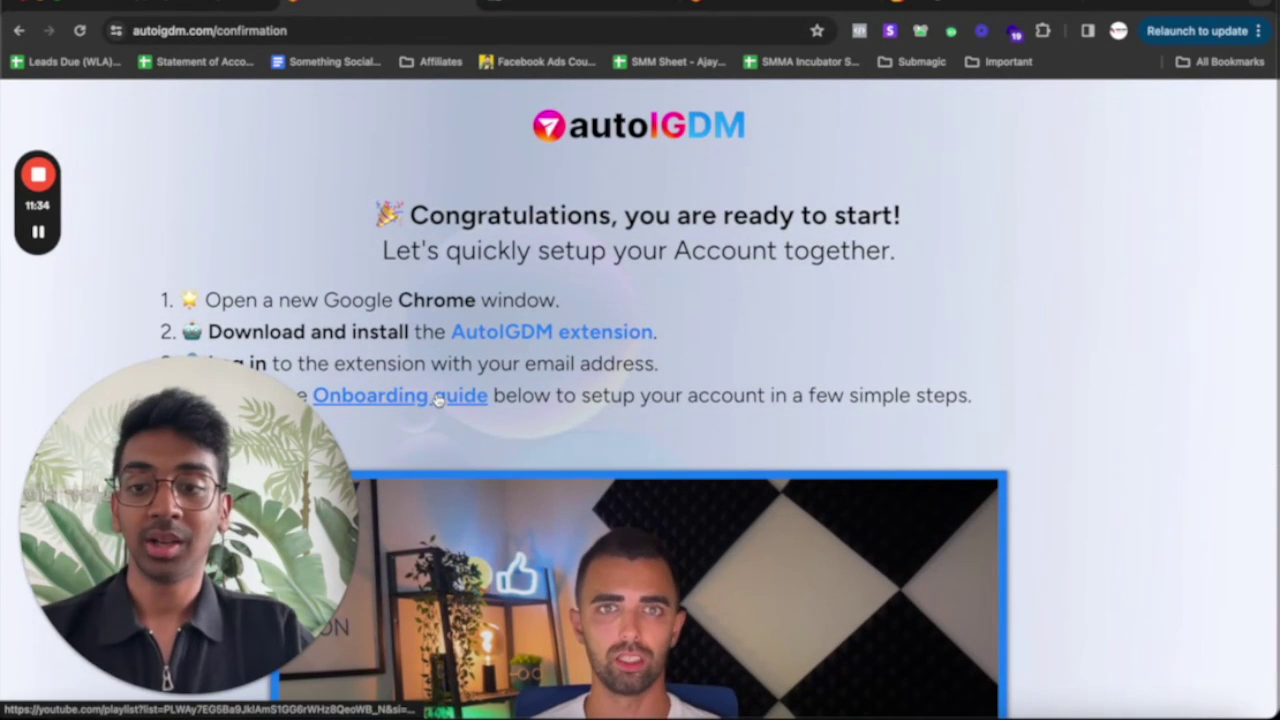
triple_click(536, 246)
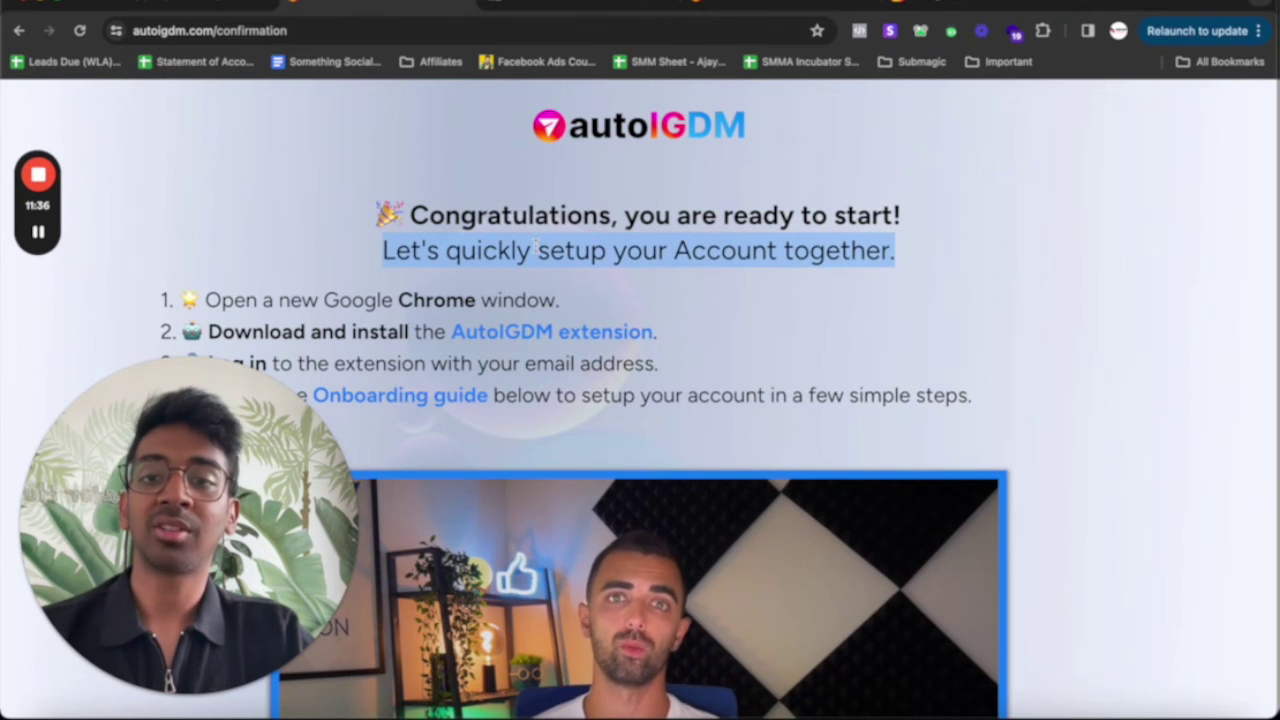